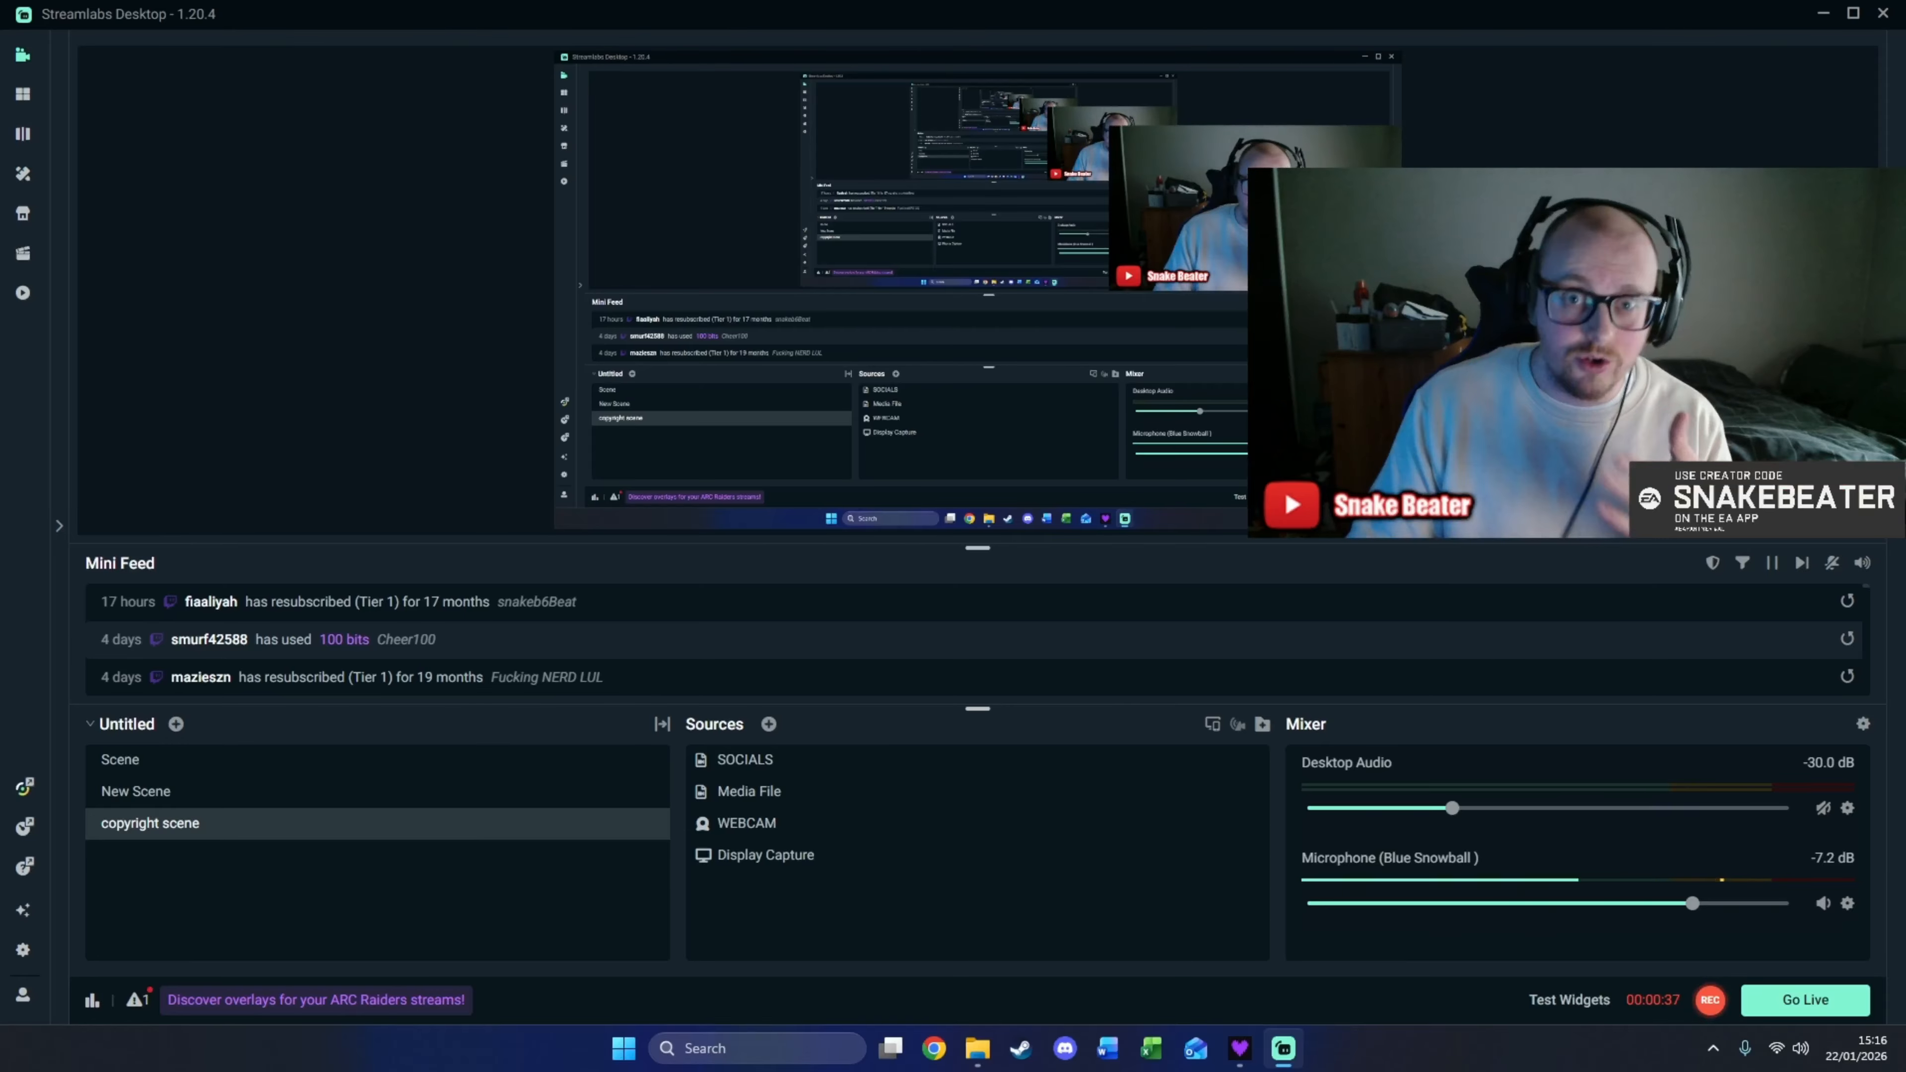
# - Review the streaming output settings for the audio track and Twitch VOD track, and close the settings
pyautogui.click(29, 954)
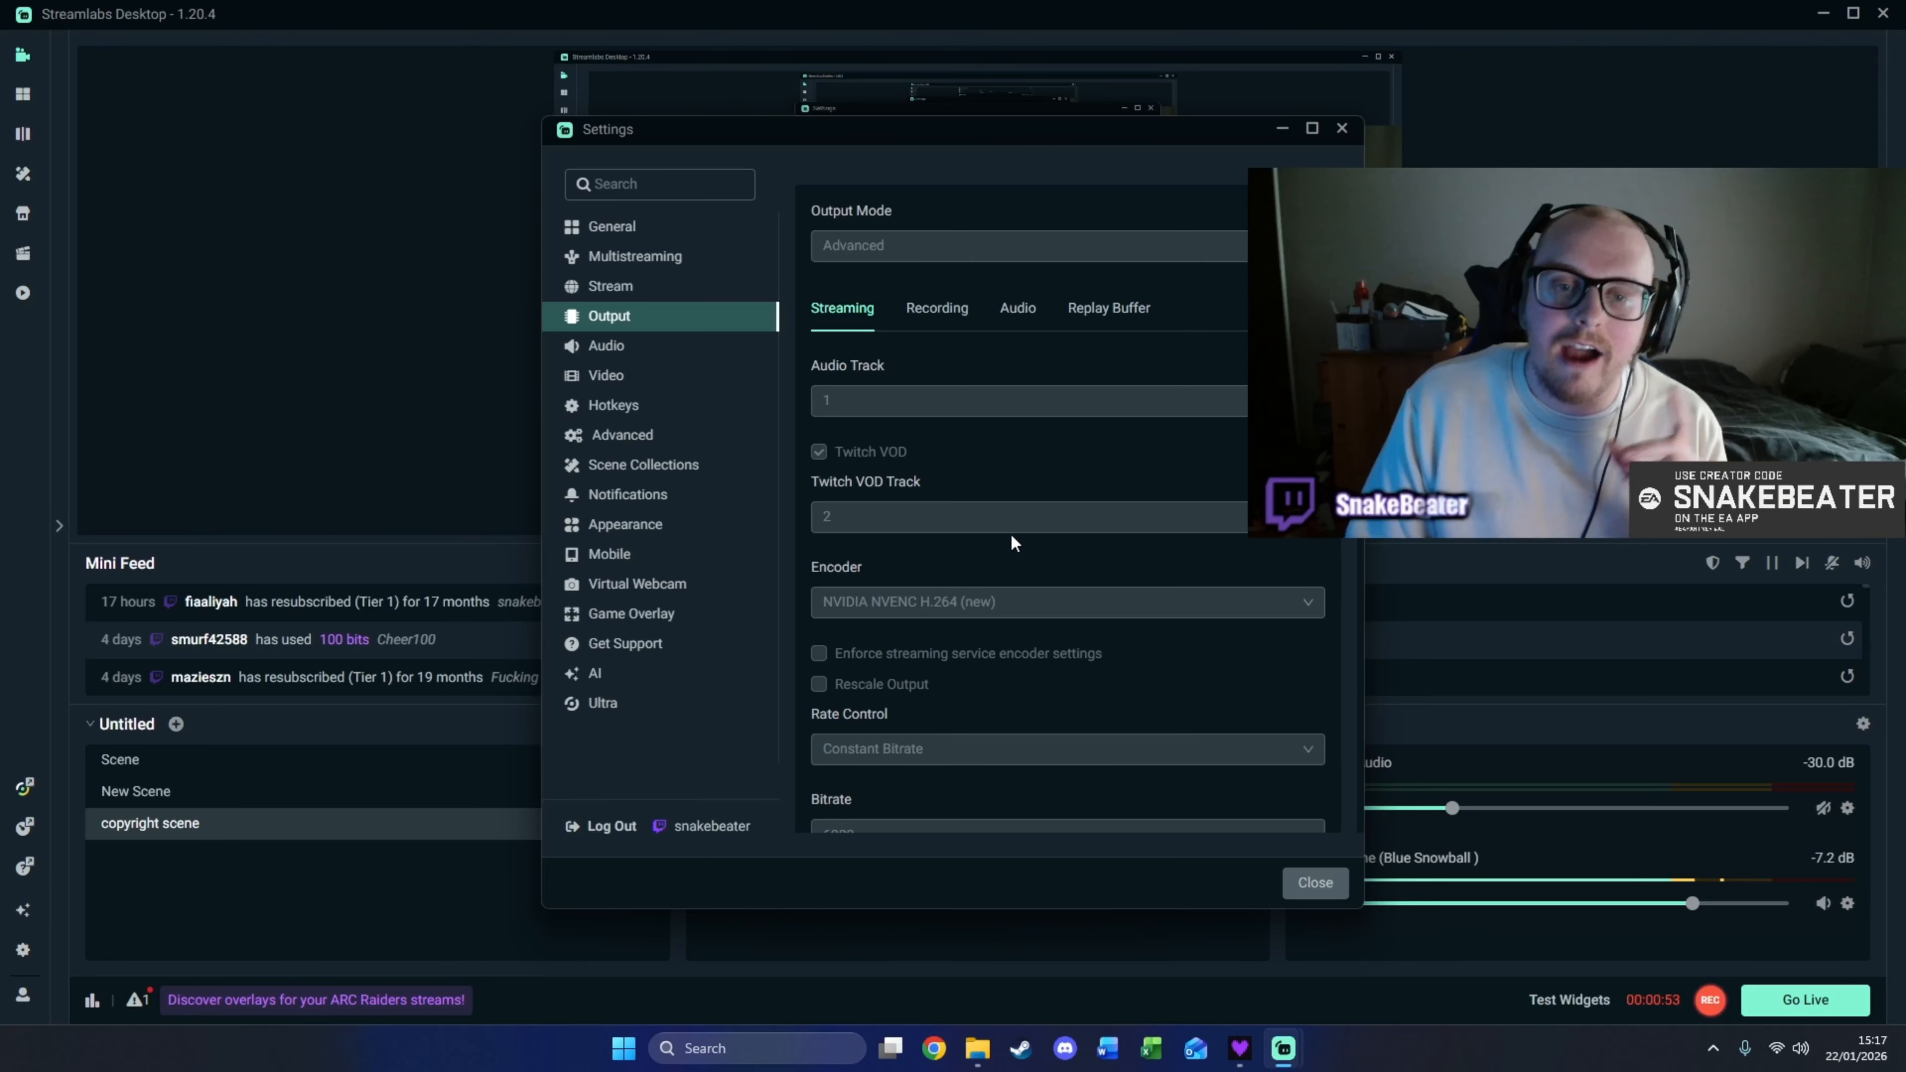
pyautogui.click(1313, 884)
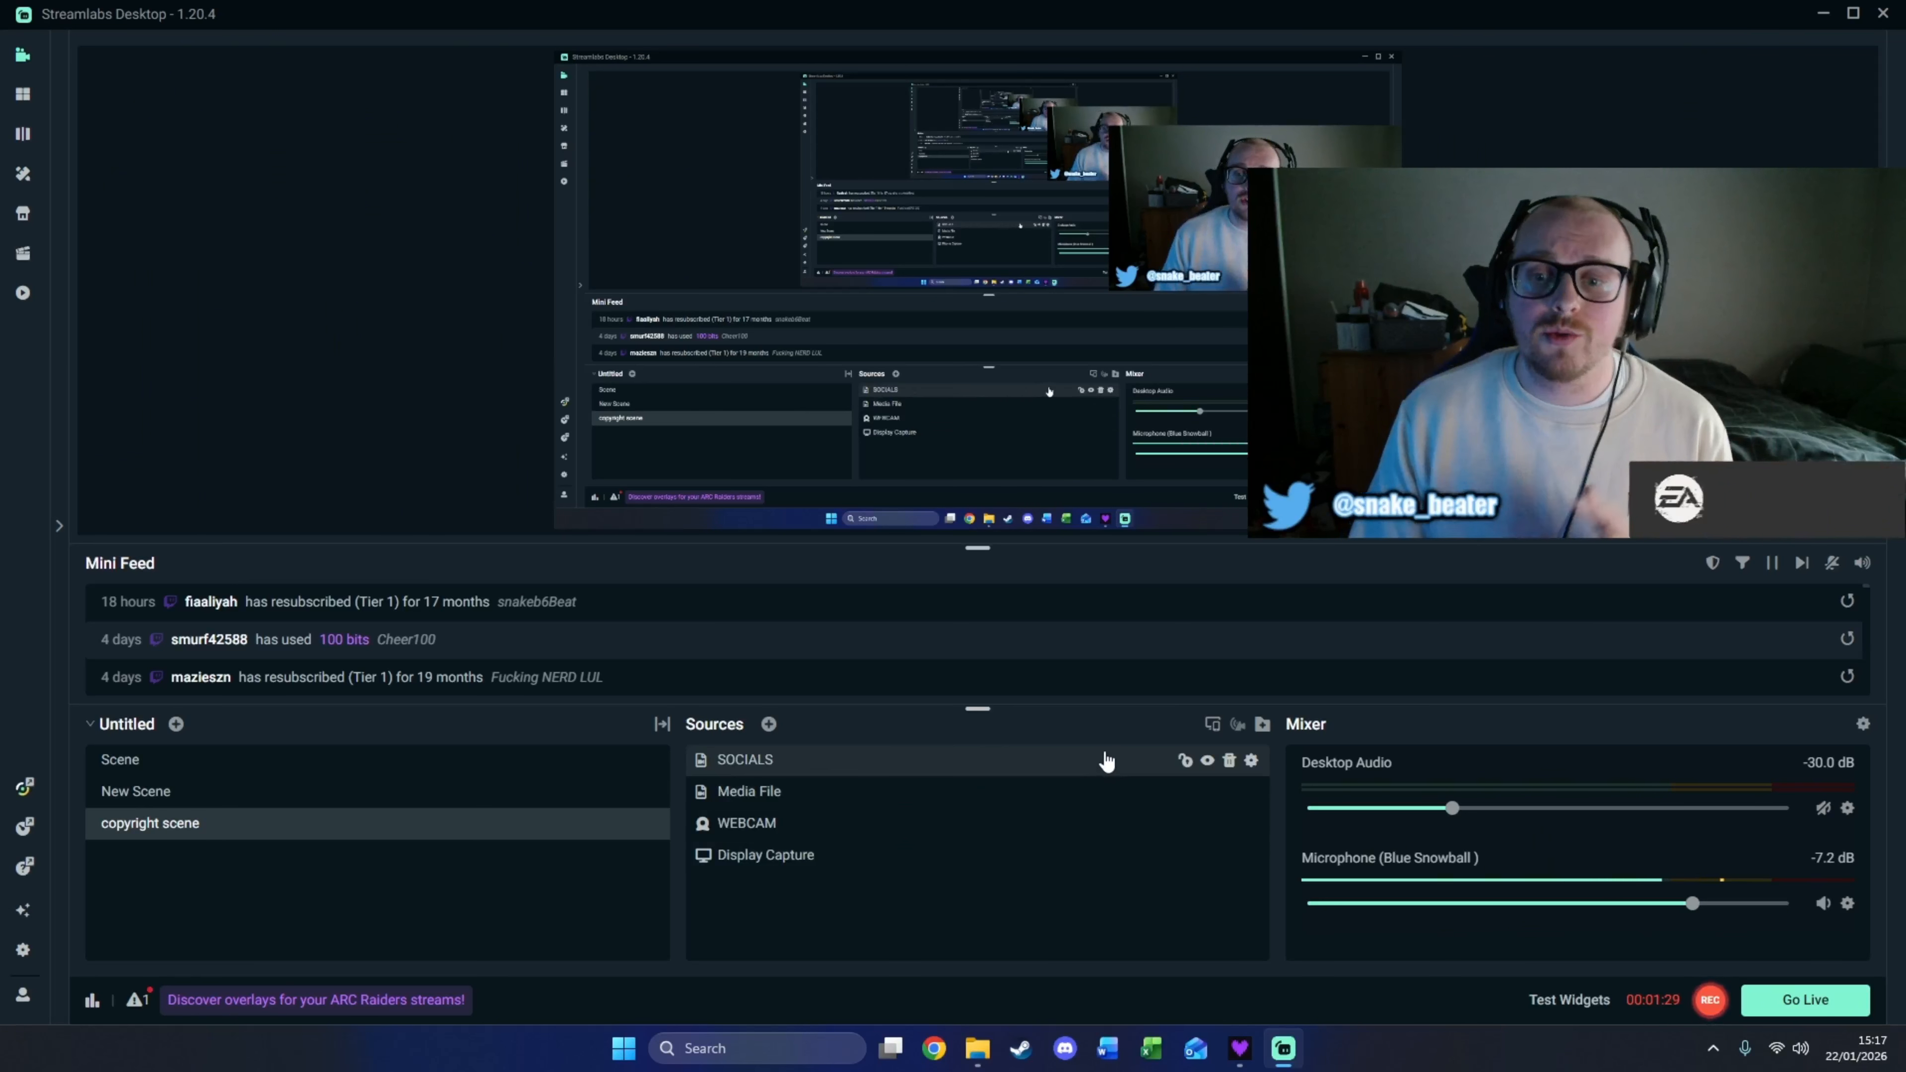
# - Add the existing DEEZER Application Audio source to the copyright scene
pyautogui.click(770, 725)
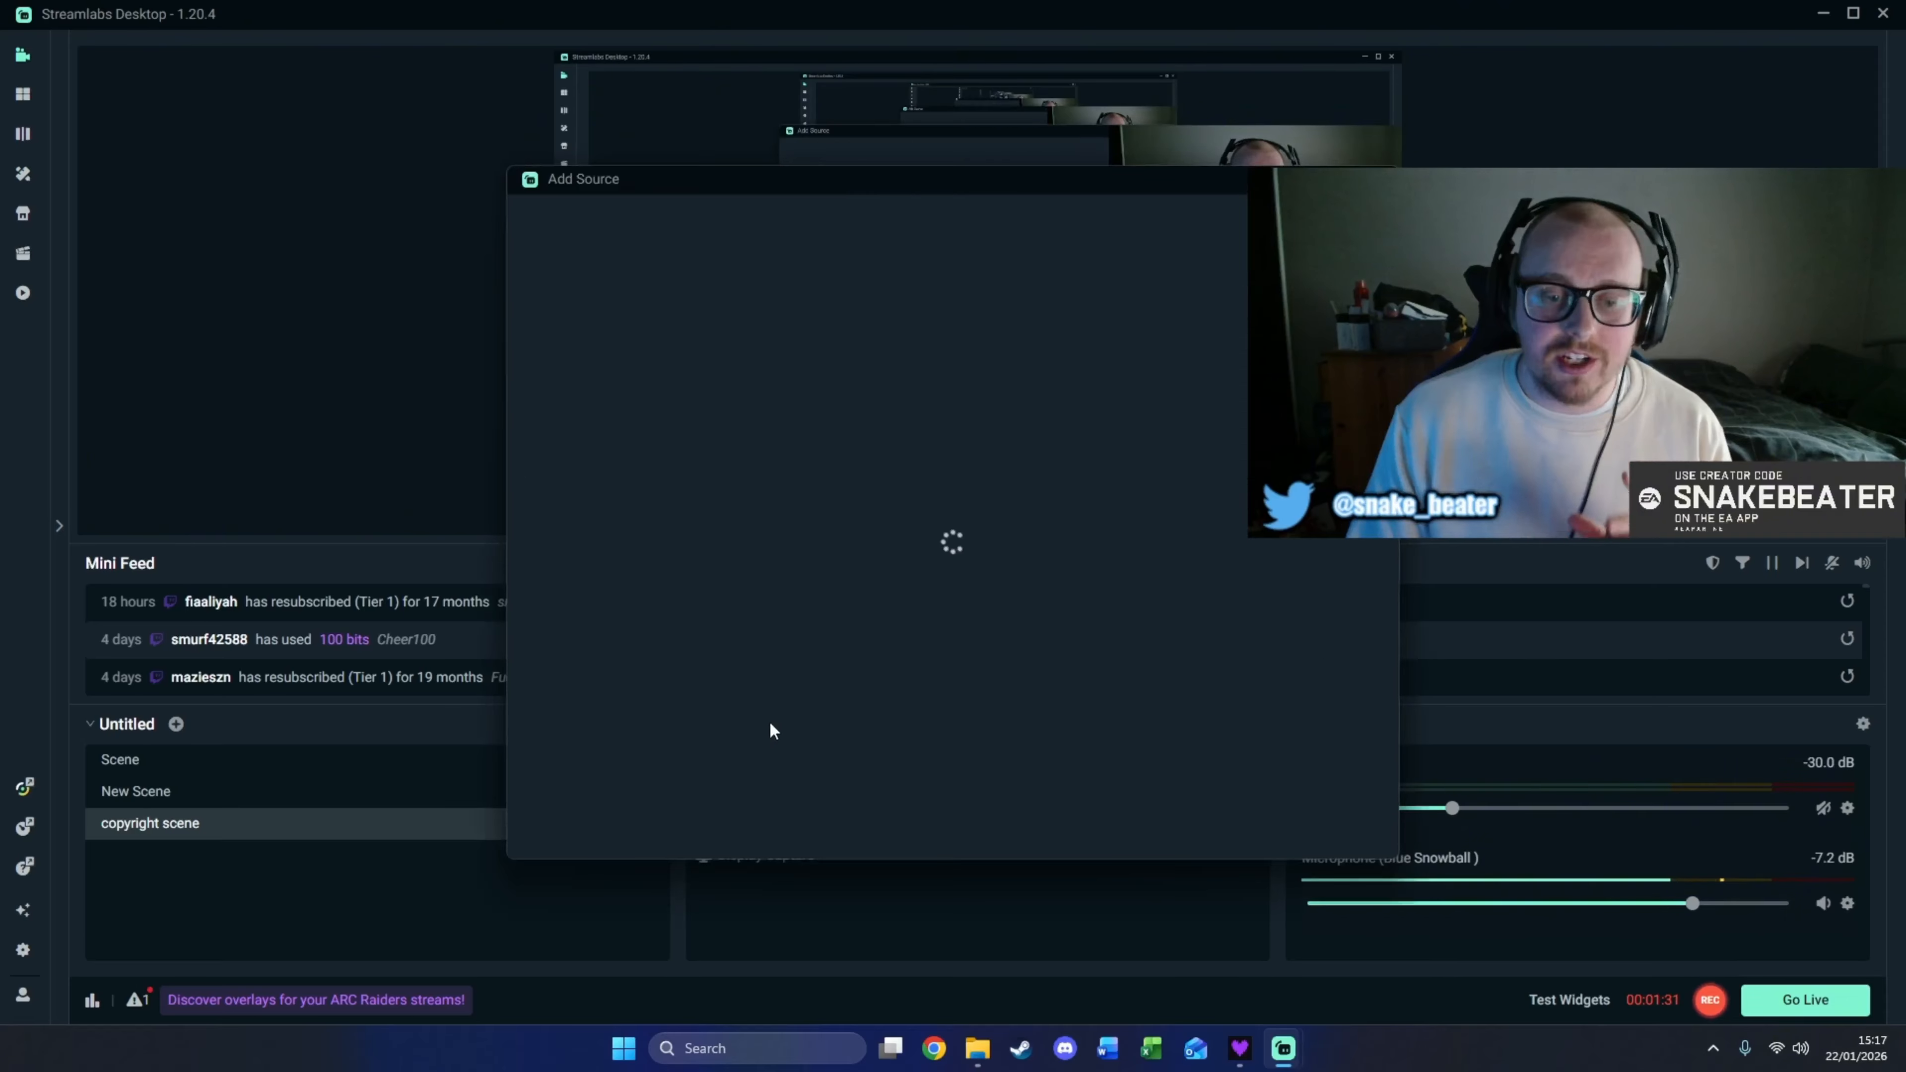
pyautogui.scroll(-2, 821, 519)
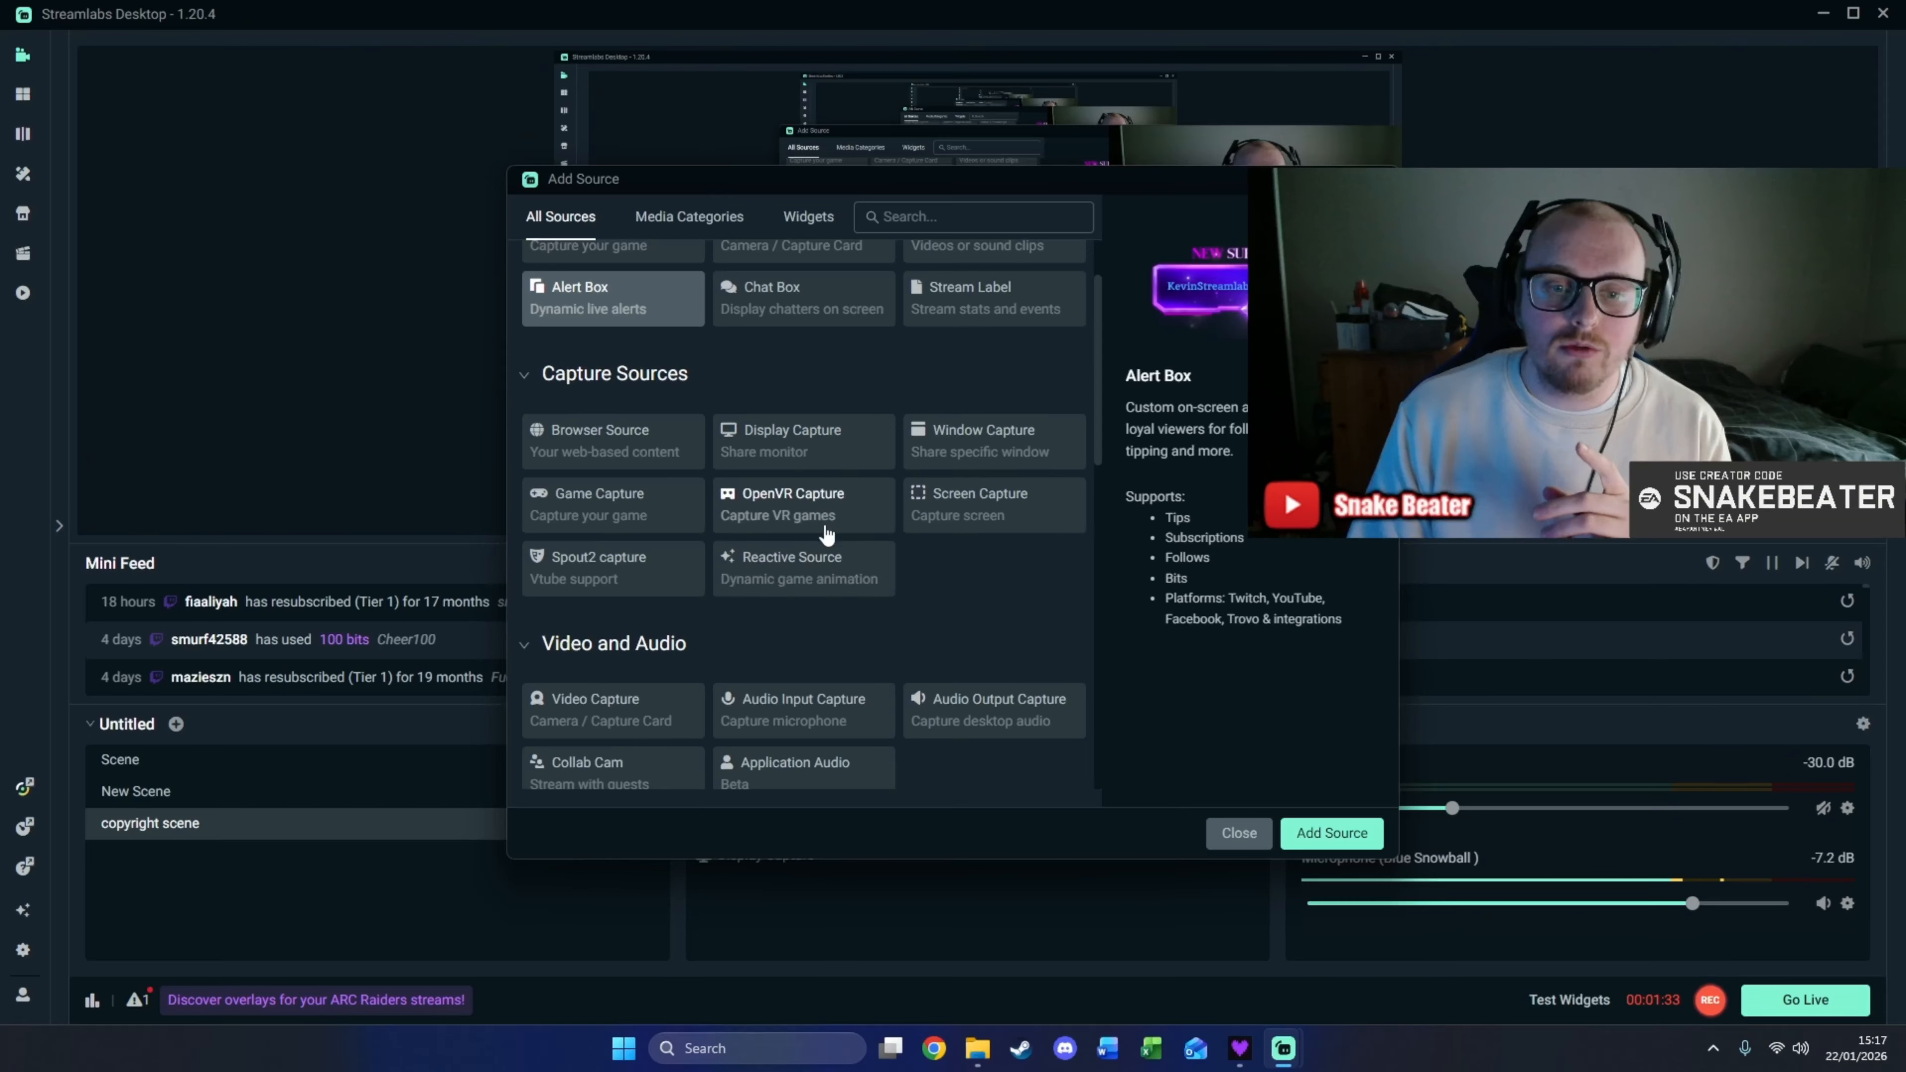
pyautogui.scroll(-3, 807, 614)
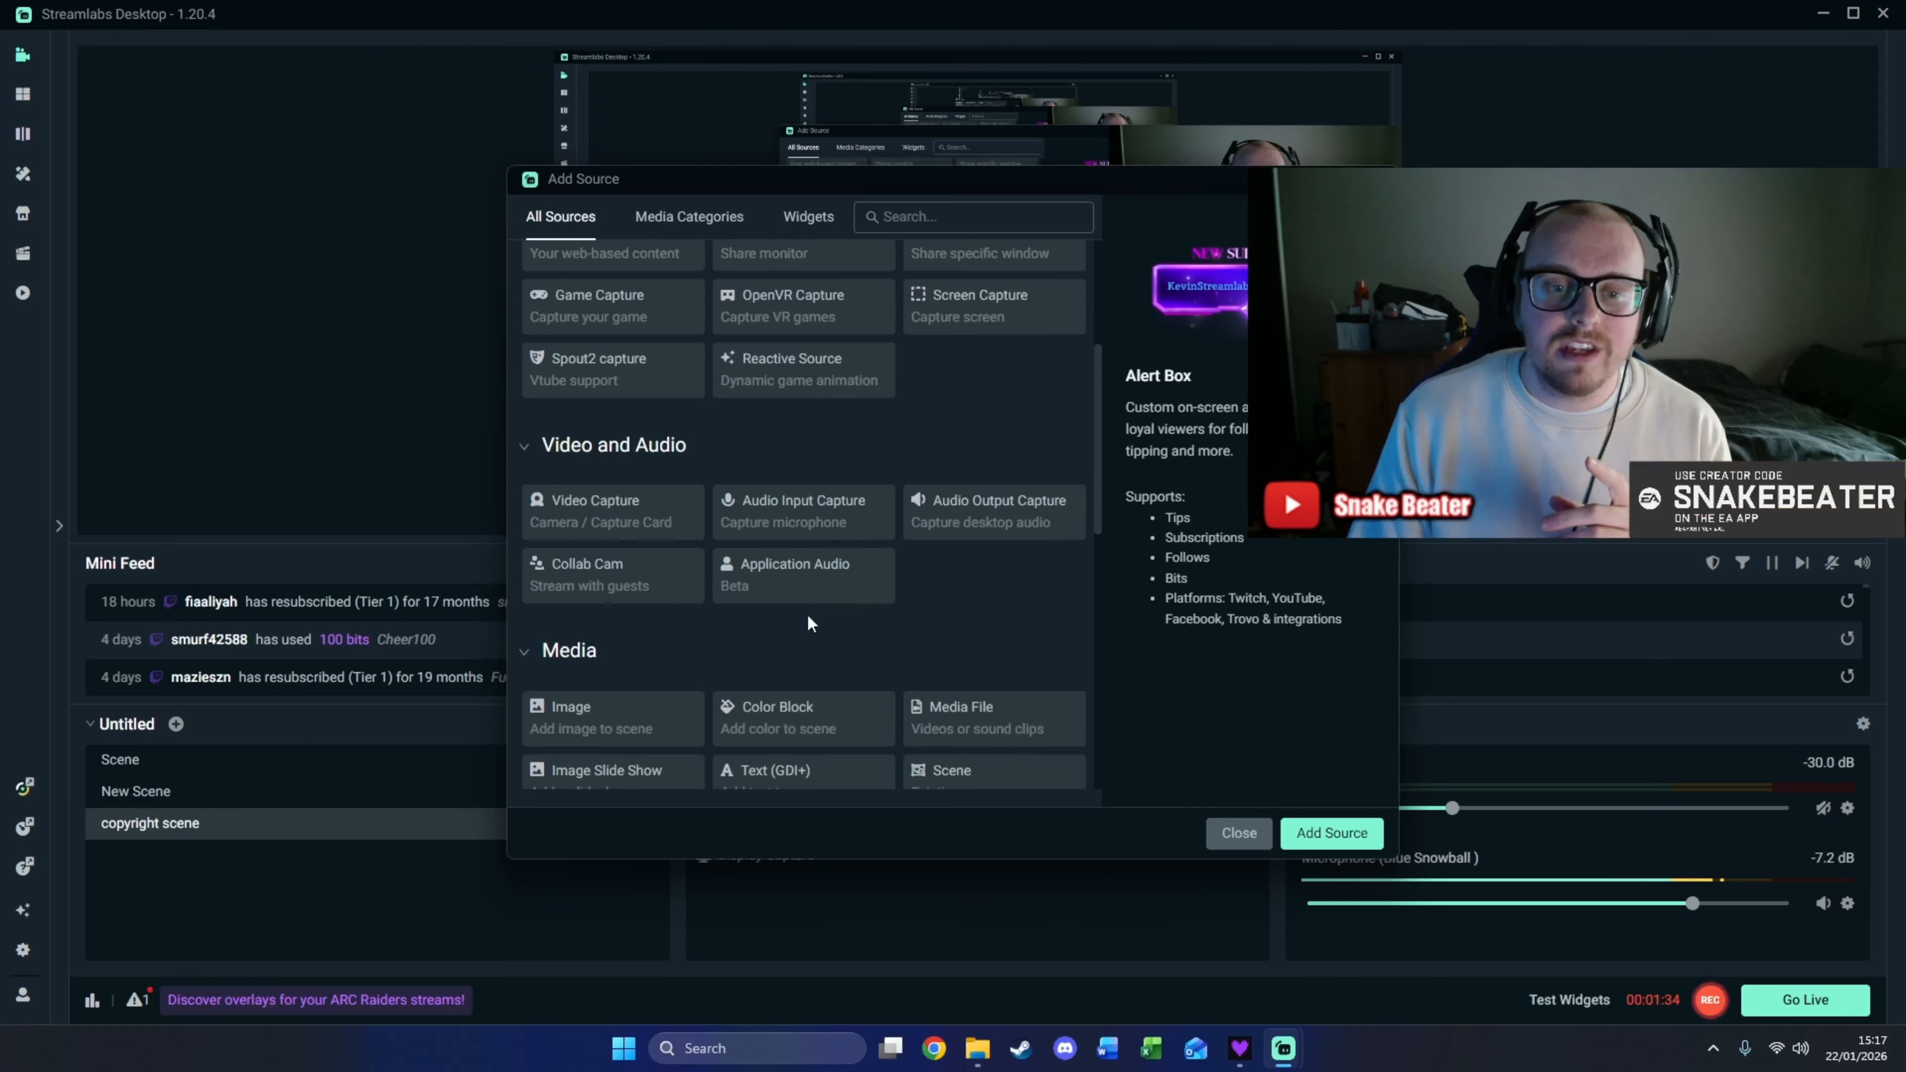
pyautogui.click(813, 588)
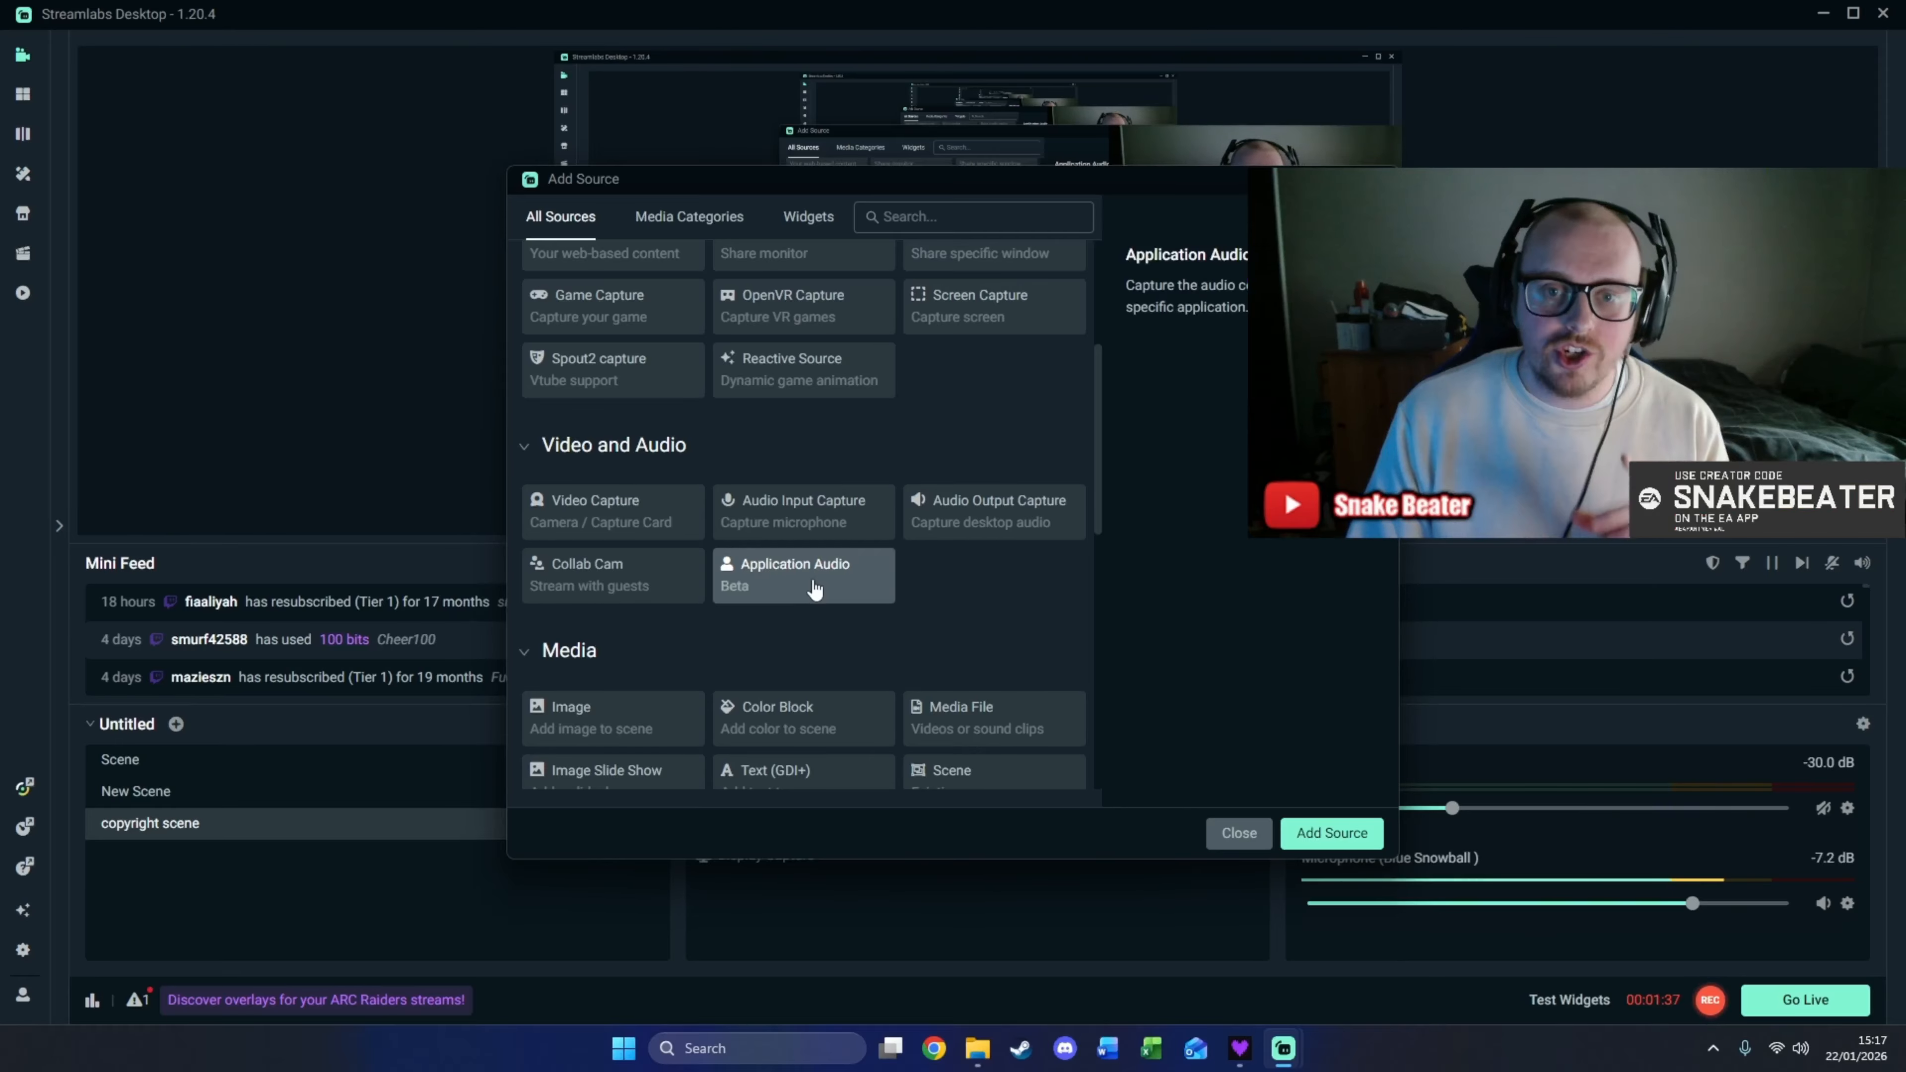
pyautogui.click(1332, 833)
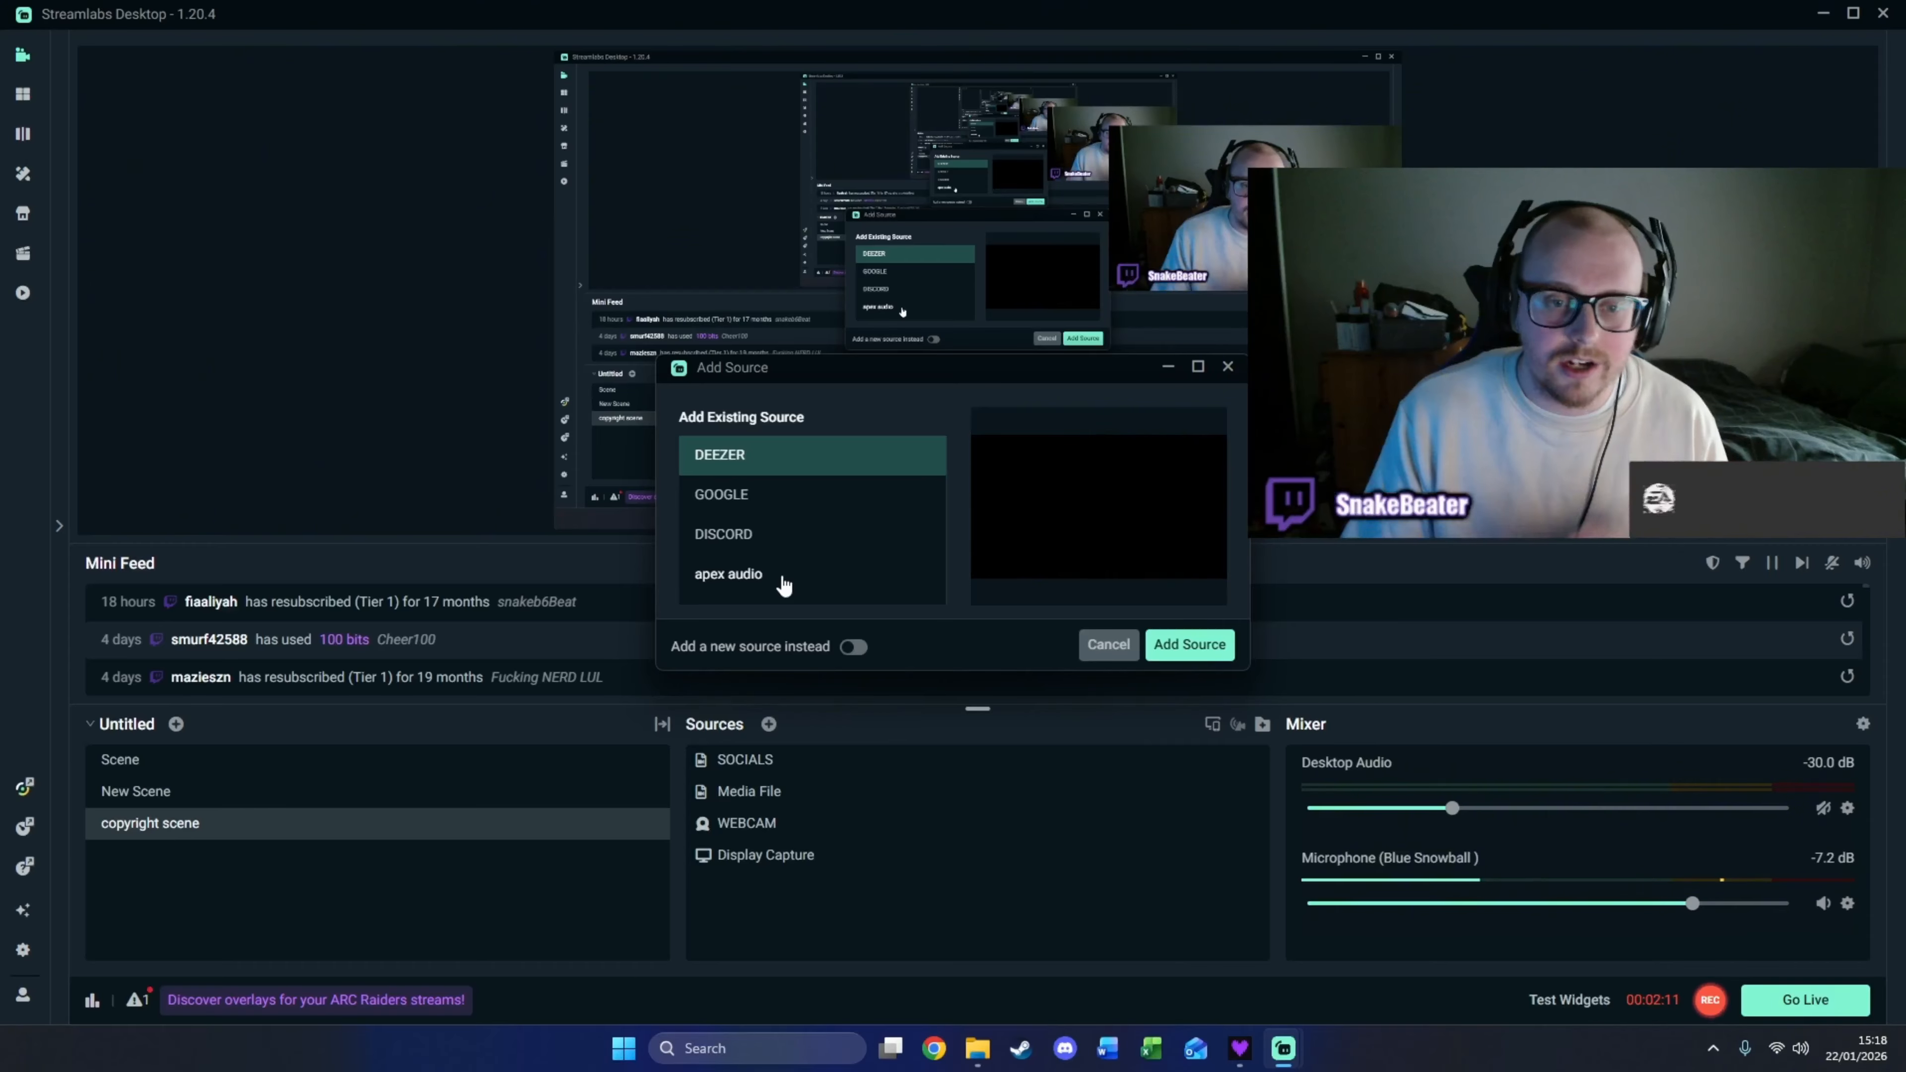
pyautogui.click(1209, 646)
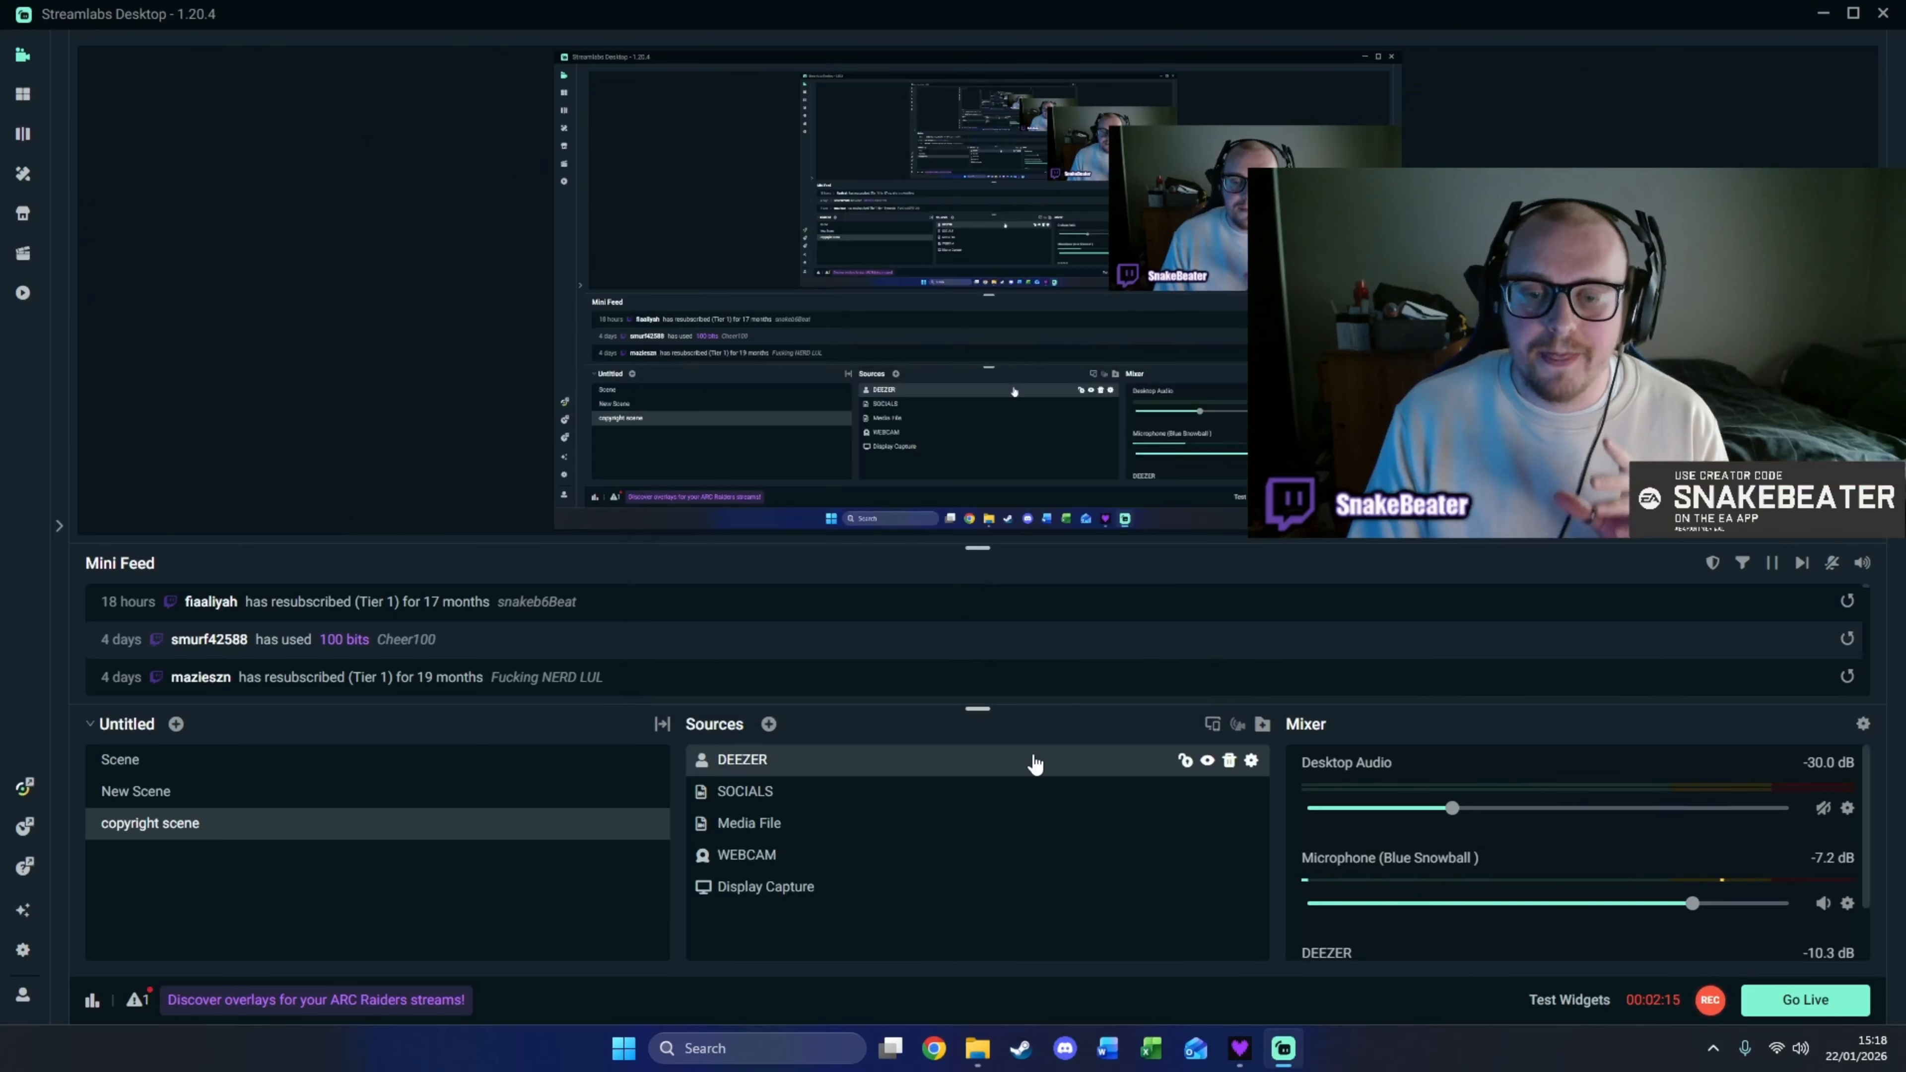
# - Set the DEEZER source's capture window to [Deezer.exe]: Deezer and close the advanced audio settings
pyautogui.click(1252, 761)
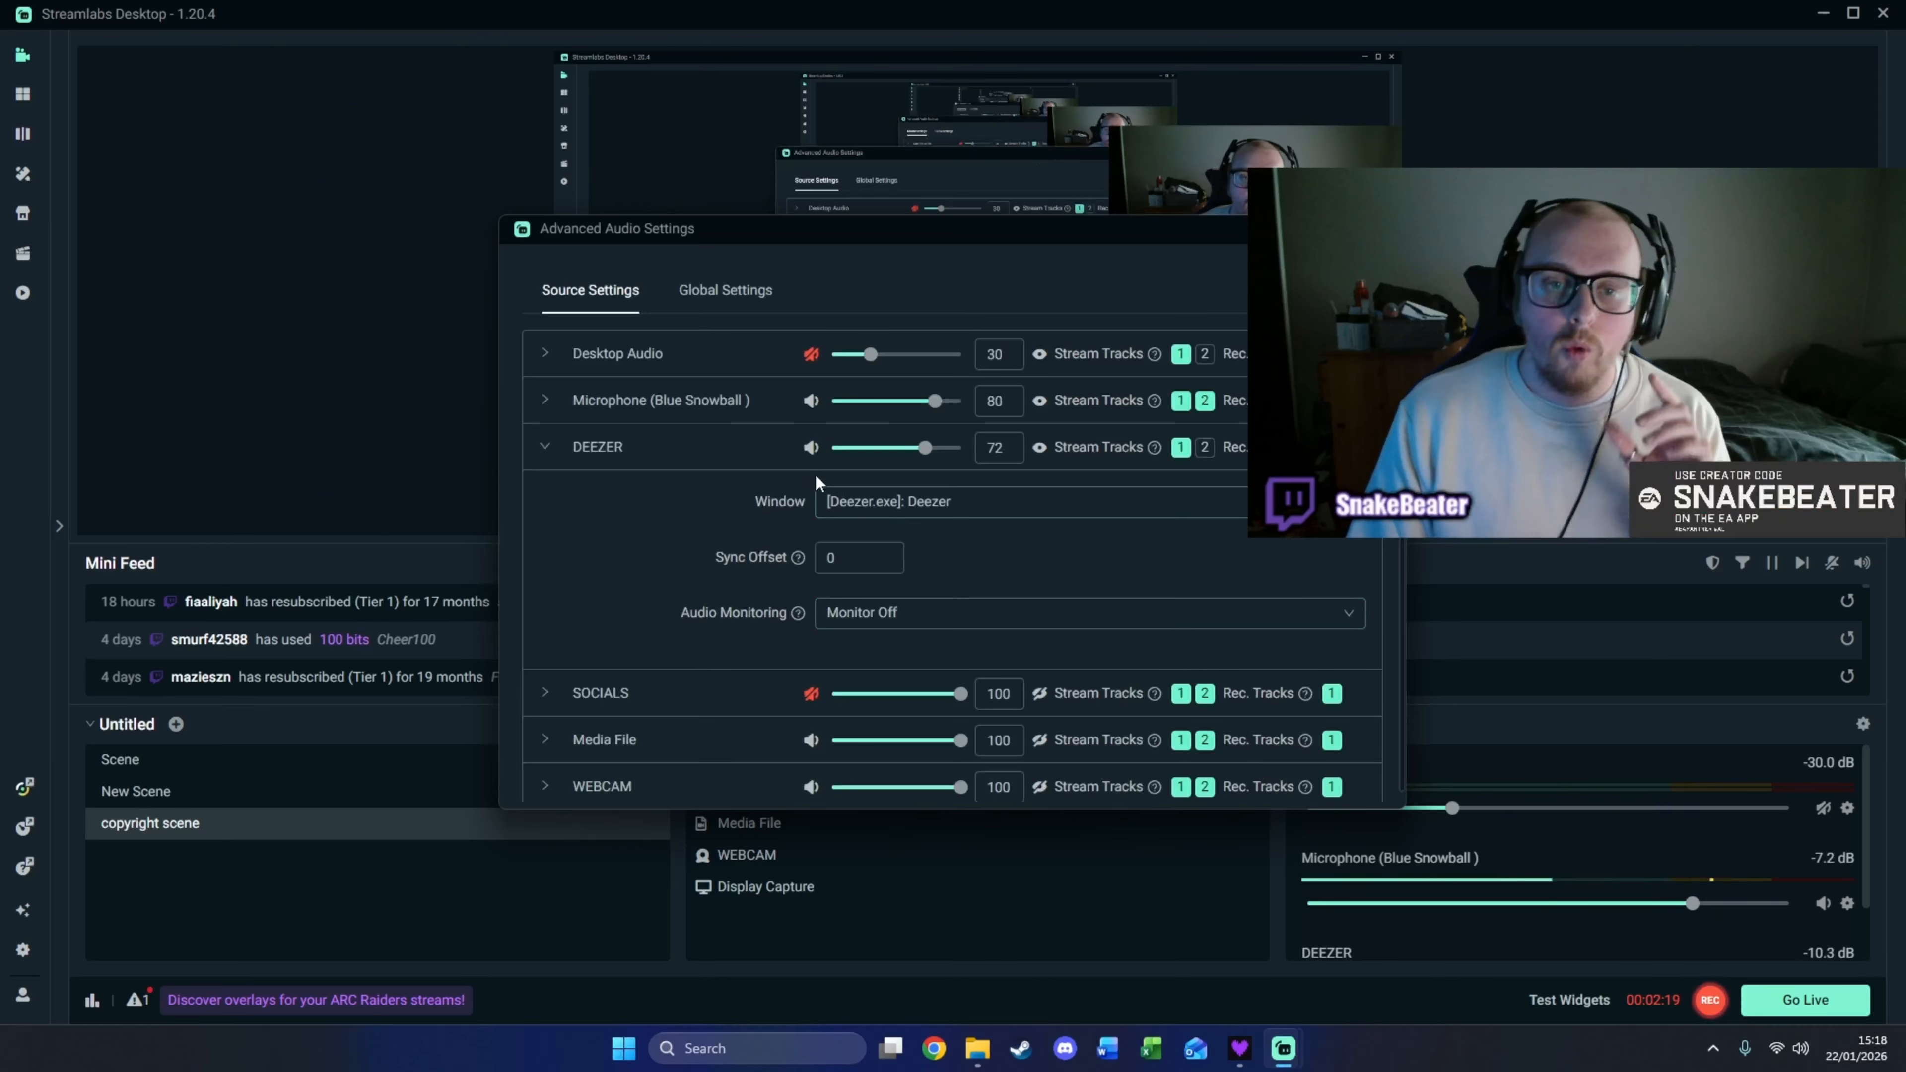
pyautogui.click(1031, 517)
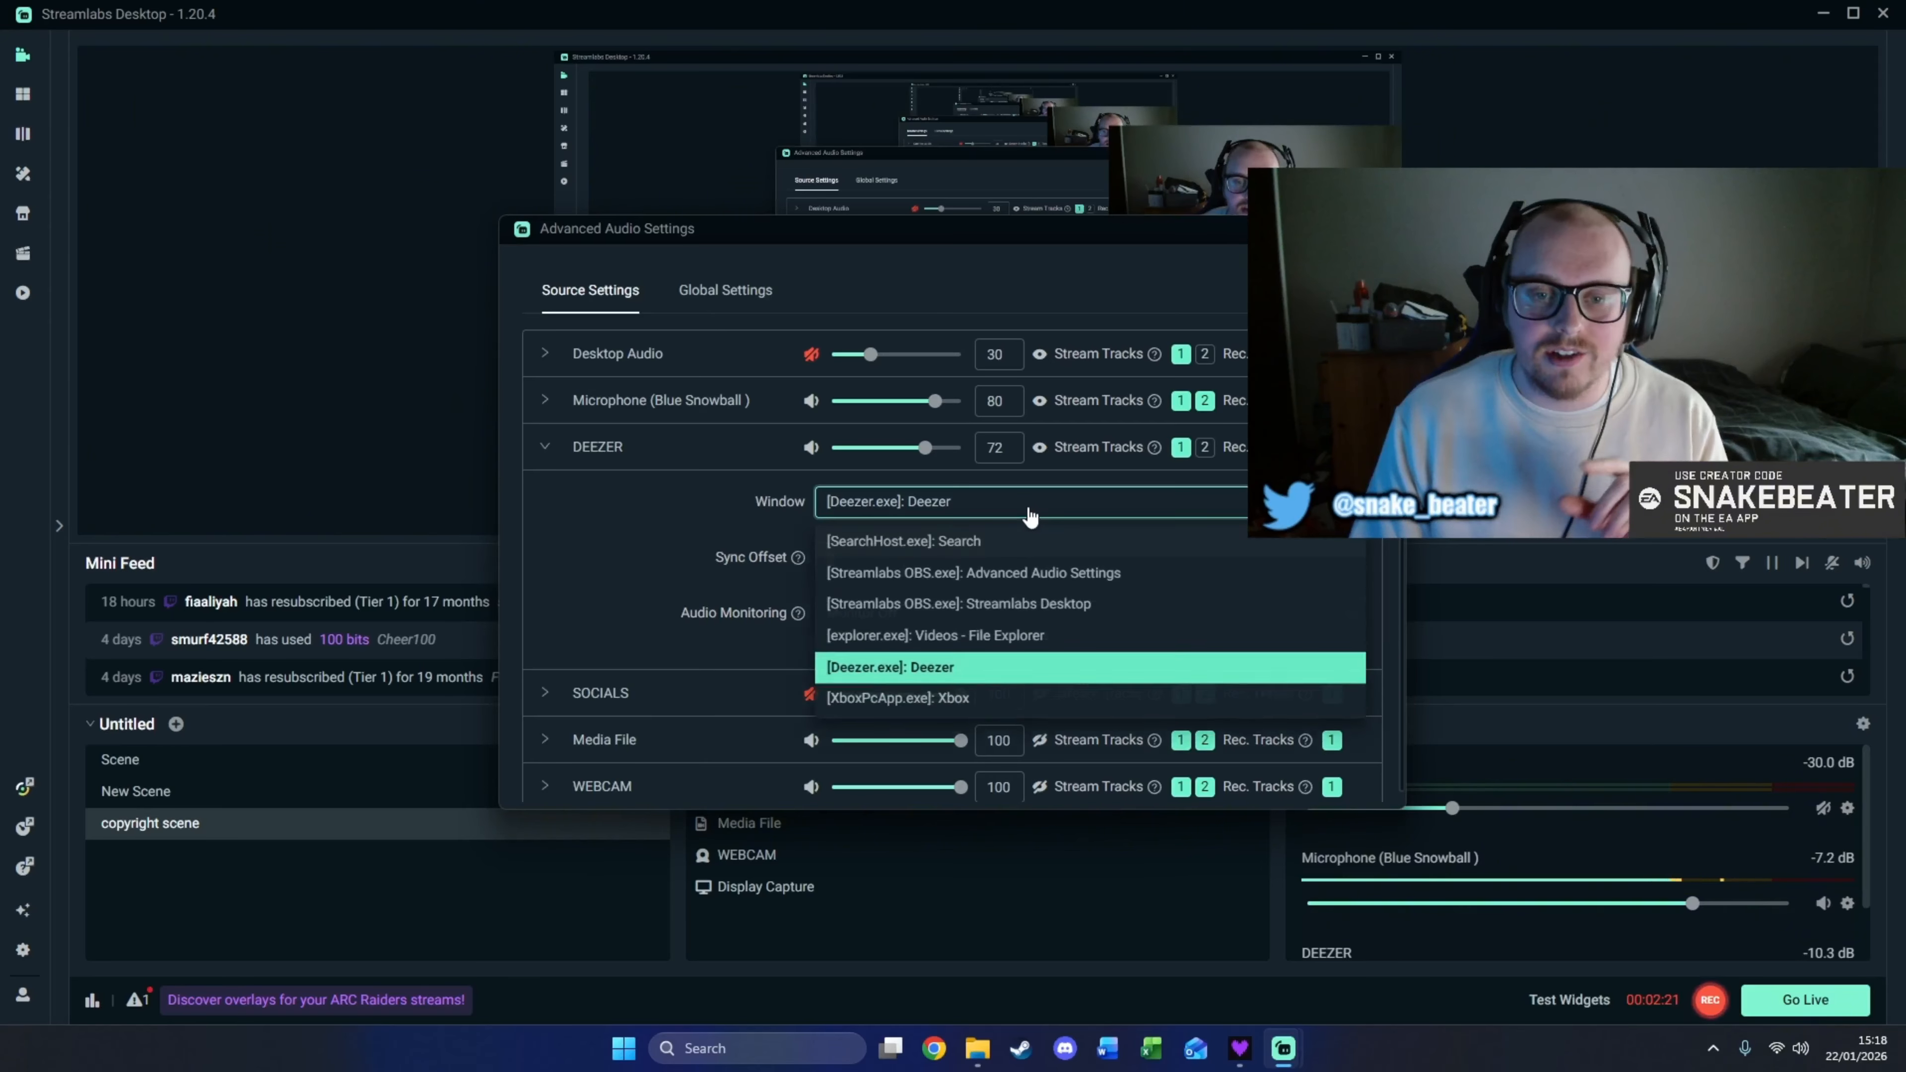
pyautogui.click(972, 670)
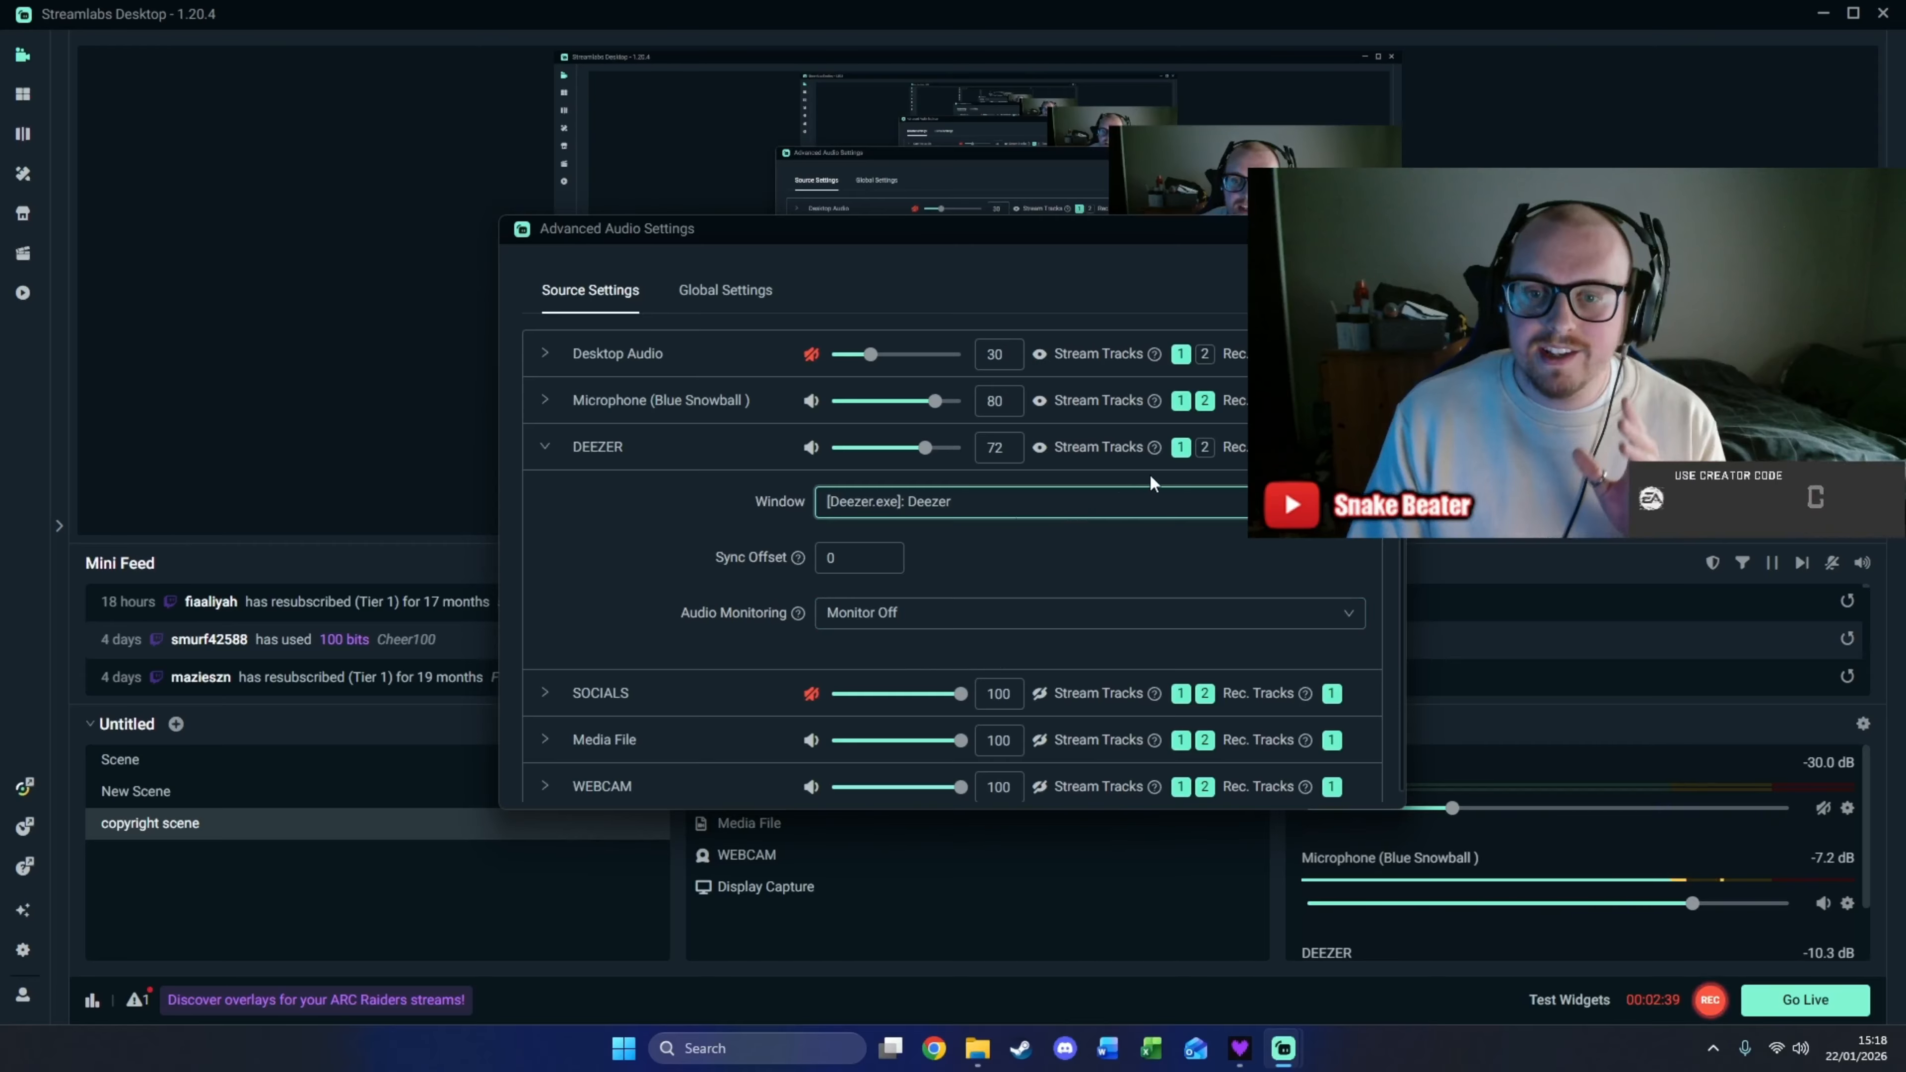
pyautogui.moveTo(1157, 451)
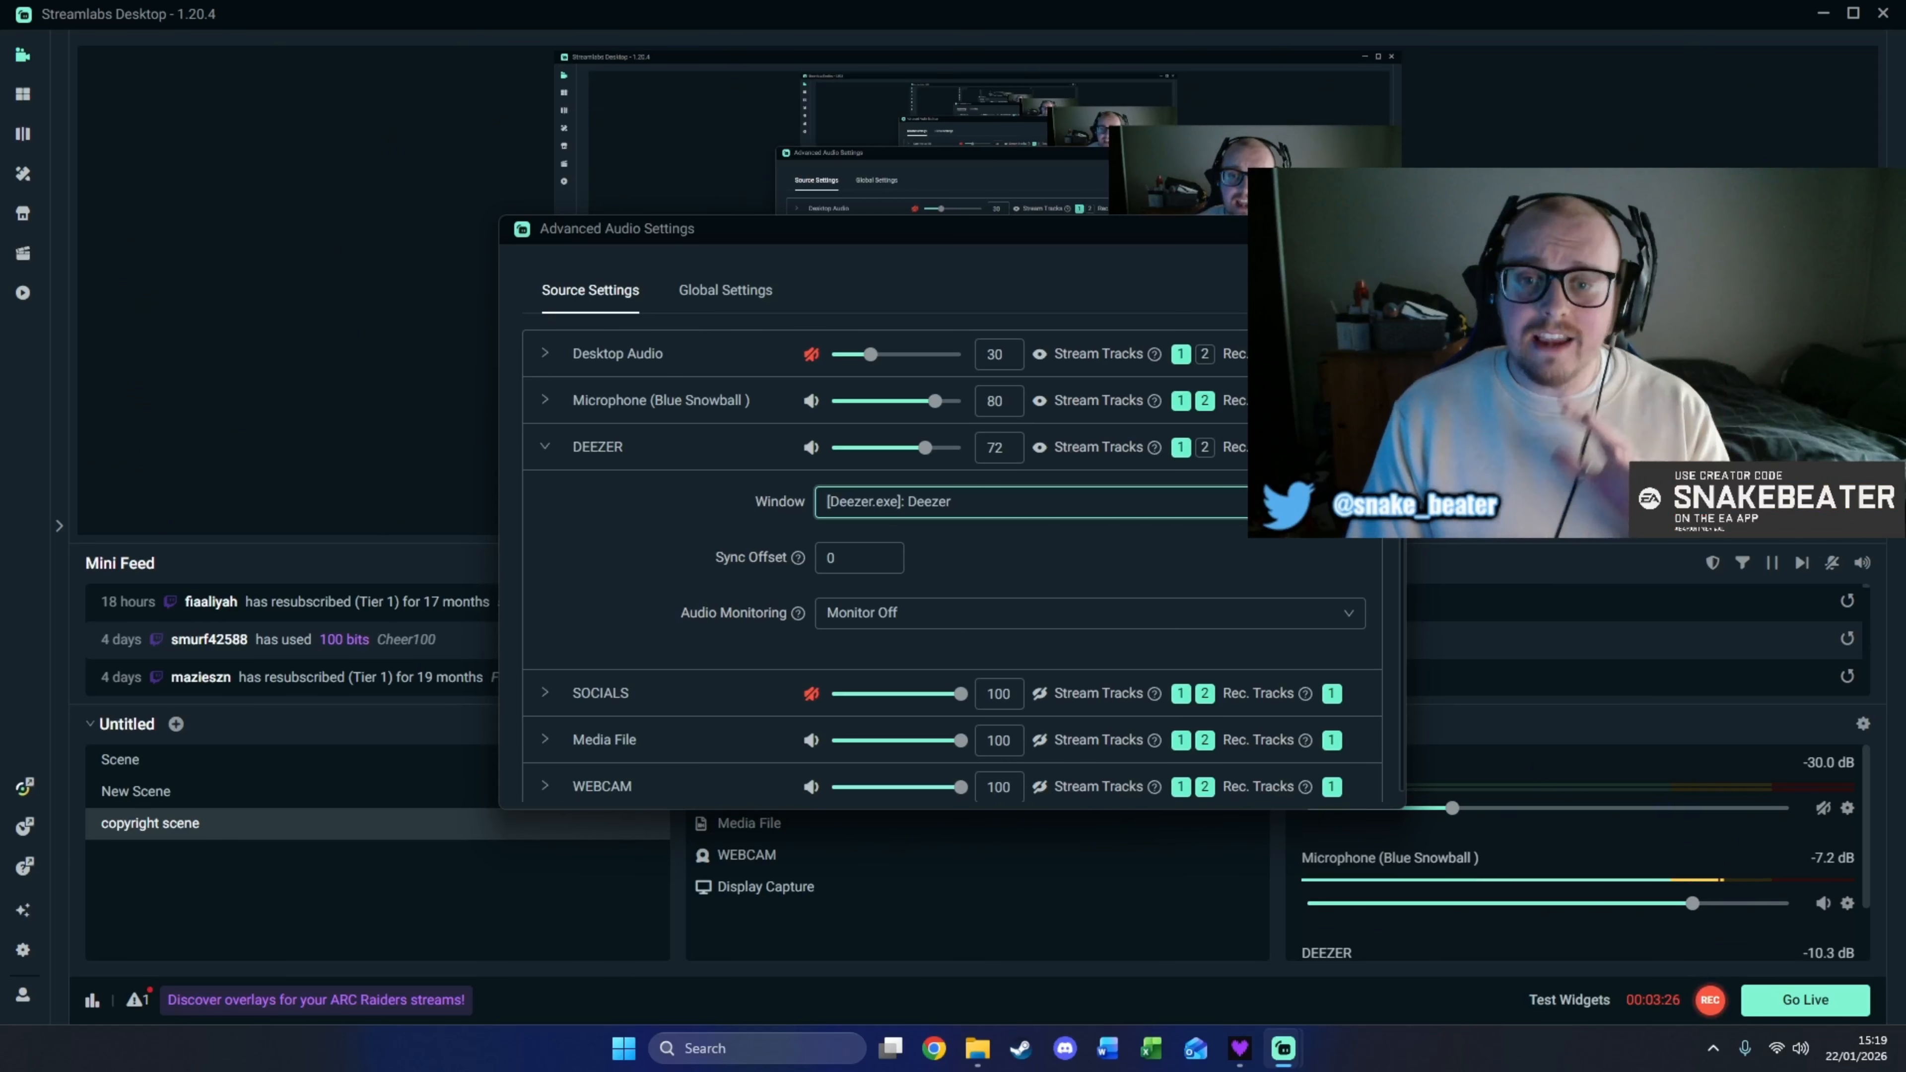
pyautogui.click(1382, 228)
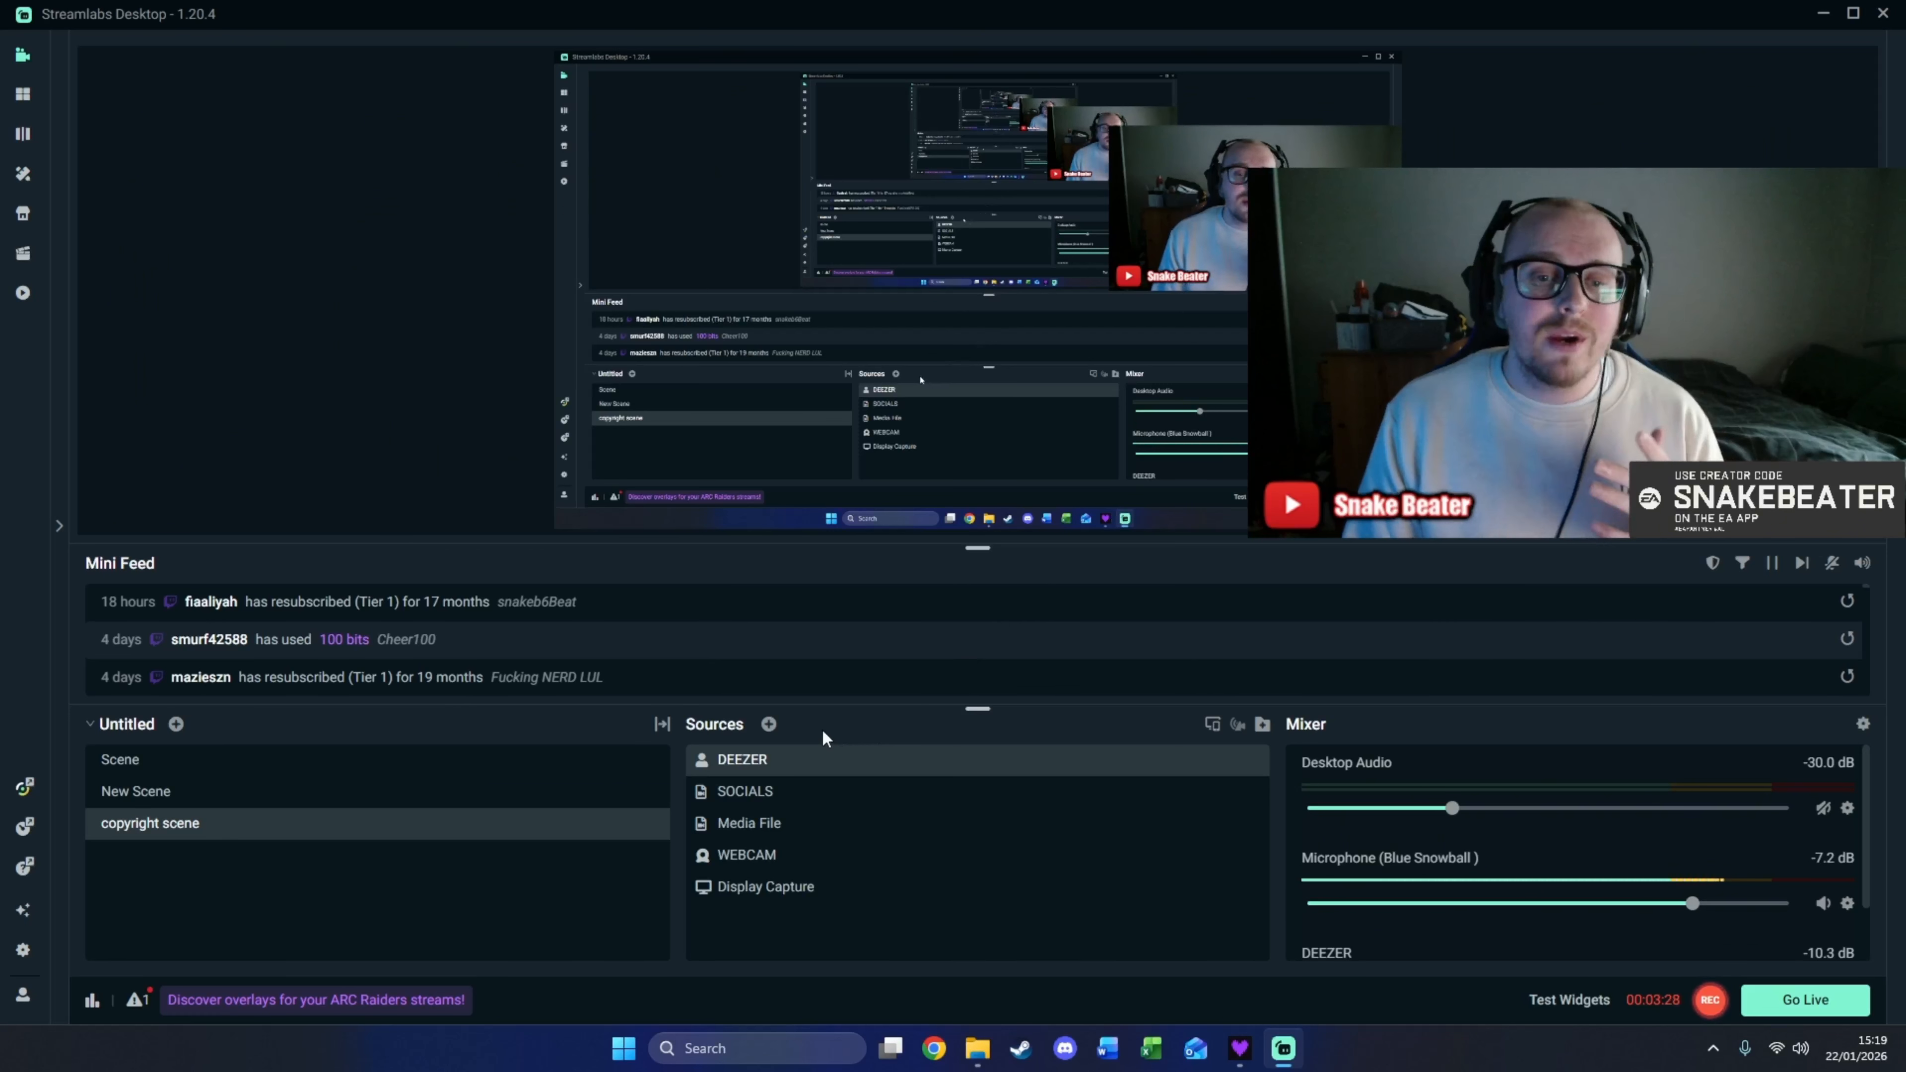
# - Add the existing DISCORD Application Audio source to the copyright scene
pyautogui.click(769, 723)
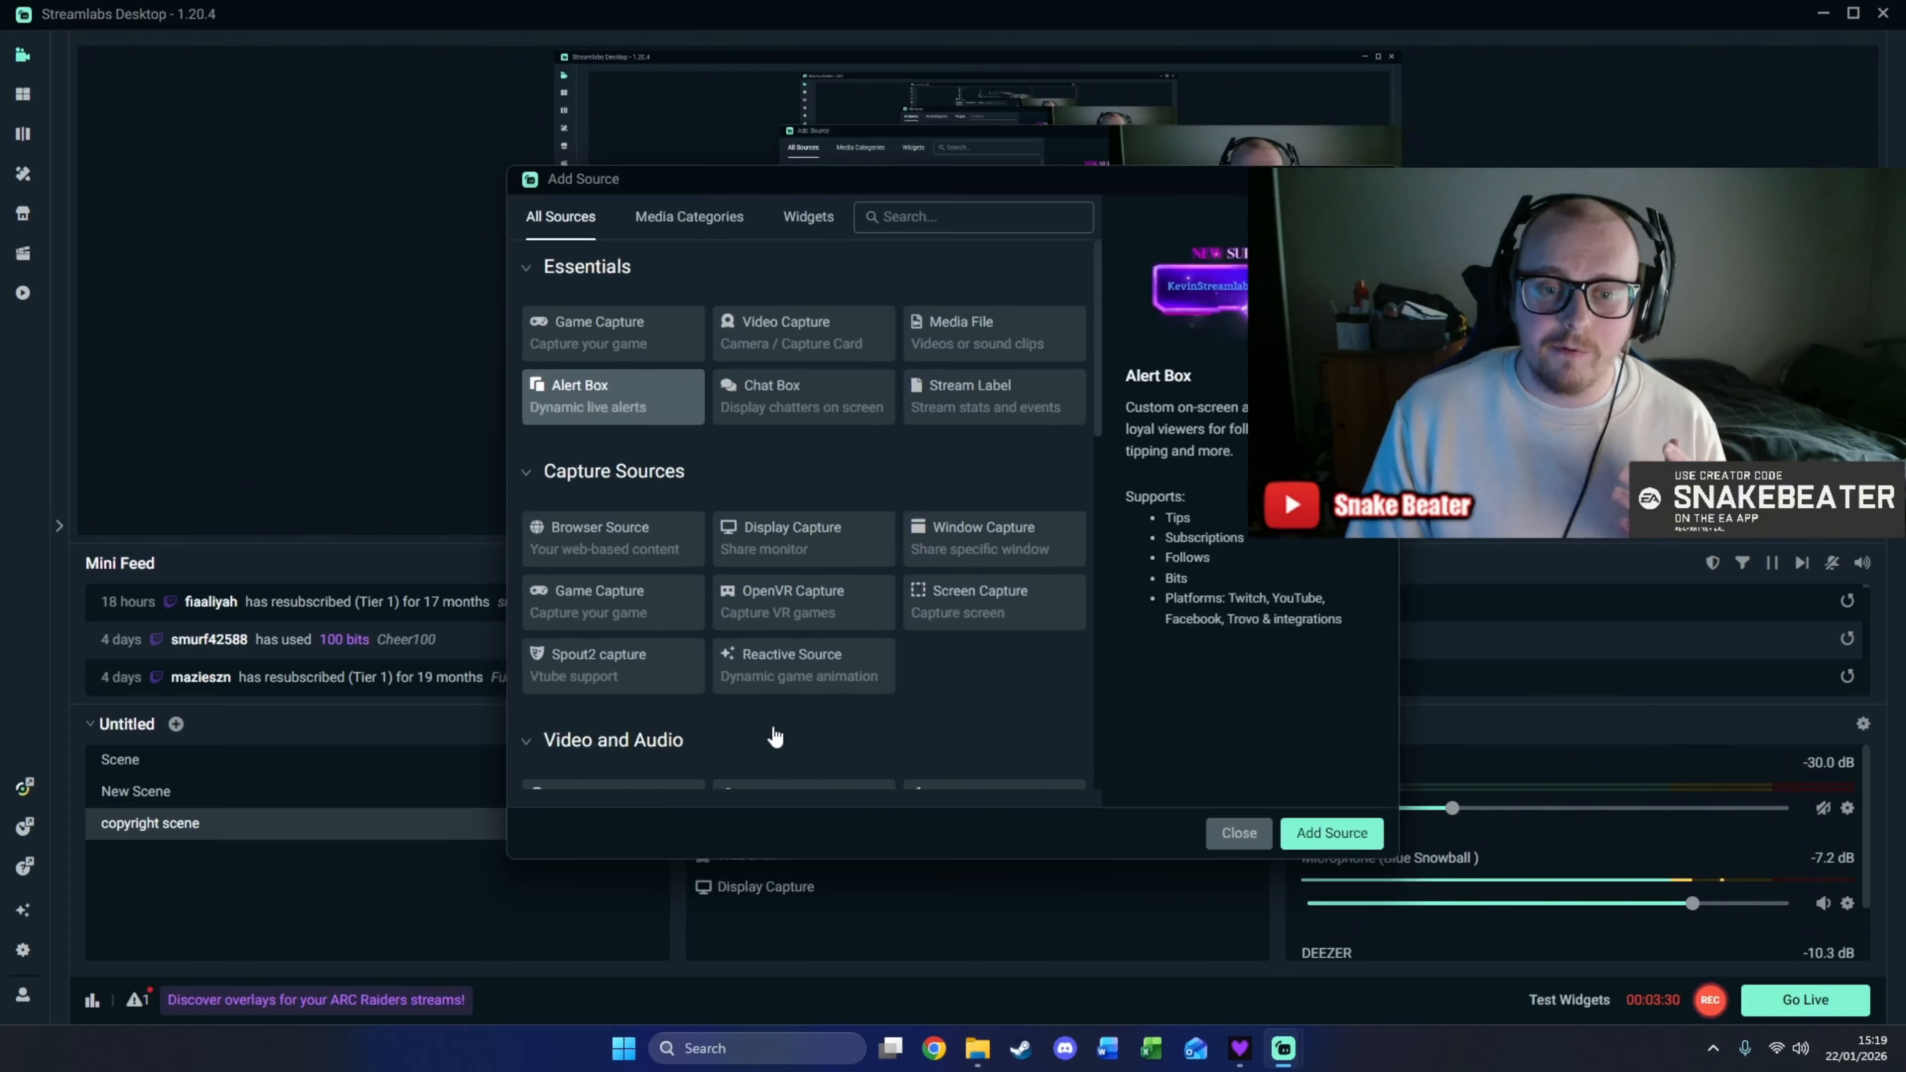
pyautogui.scroll(-3, 811, 676)
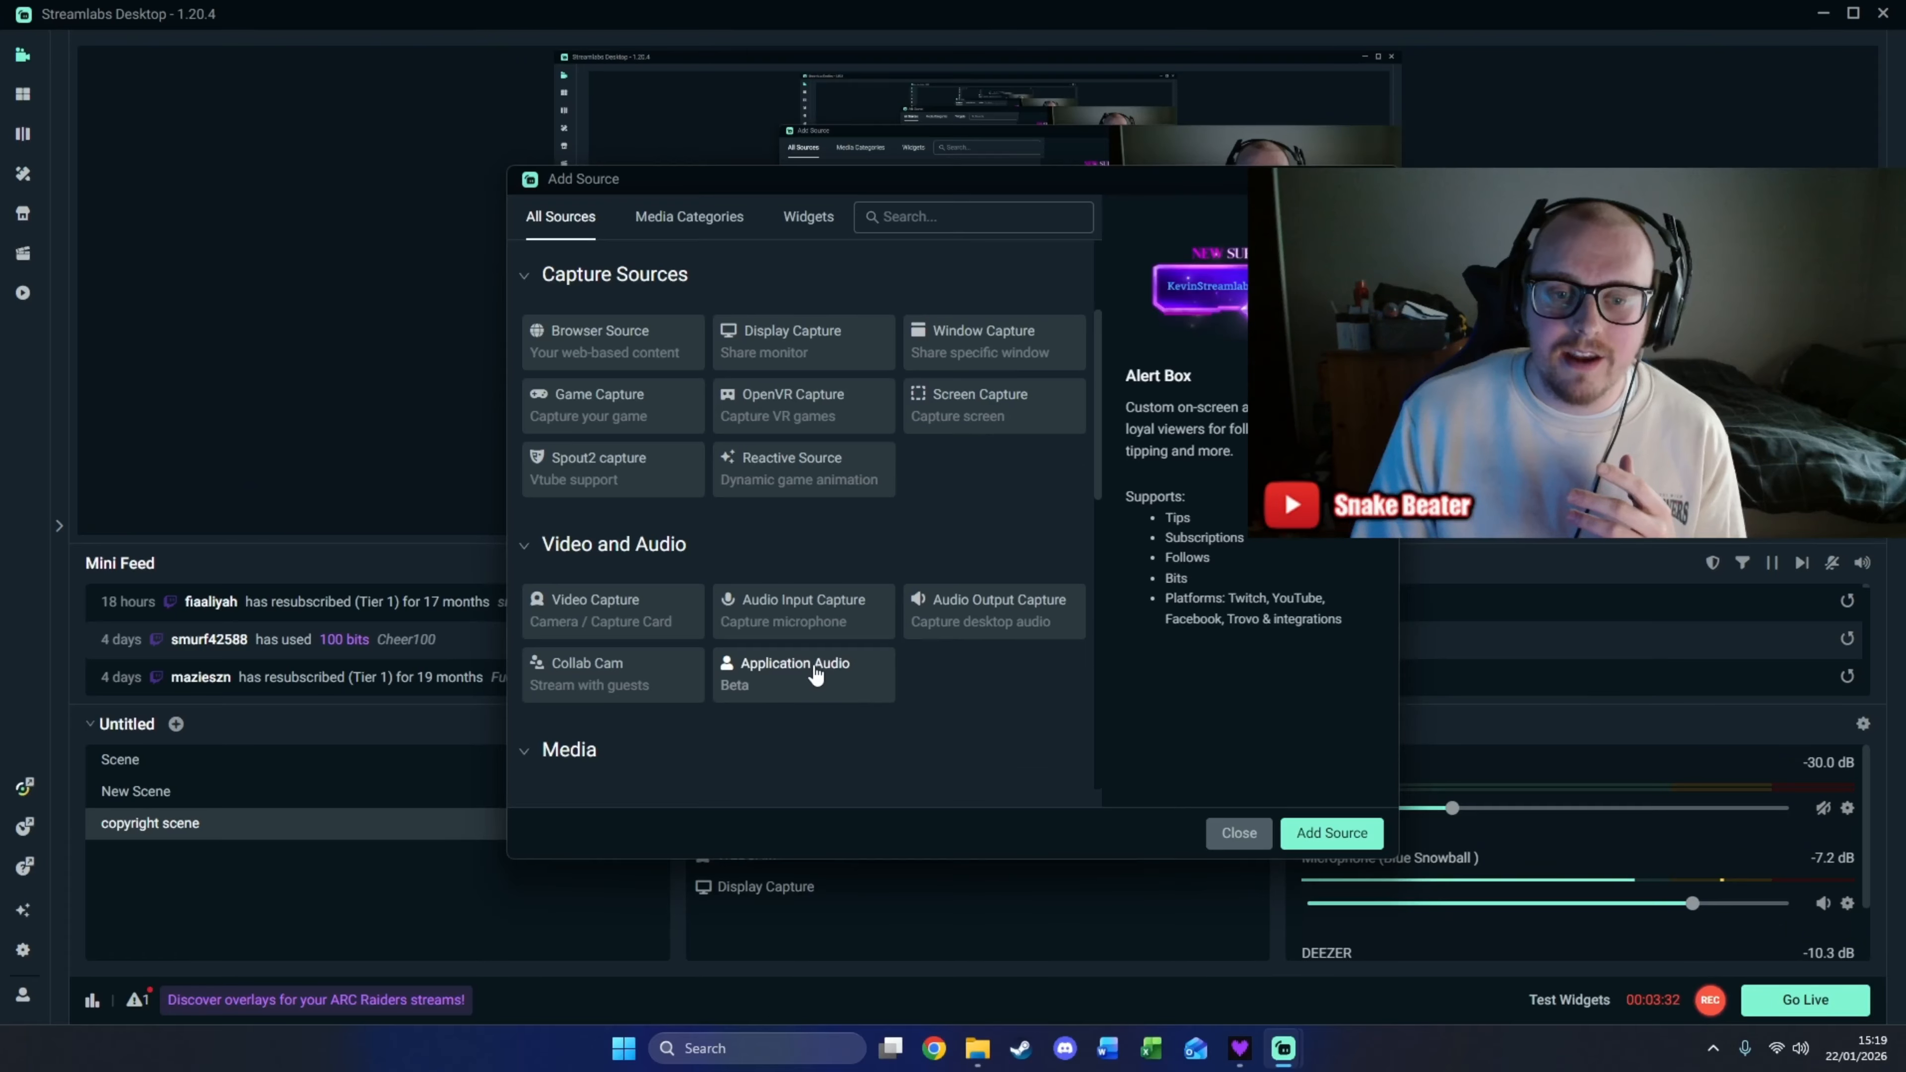
pyautogui.doubleClick(802, 680)
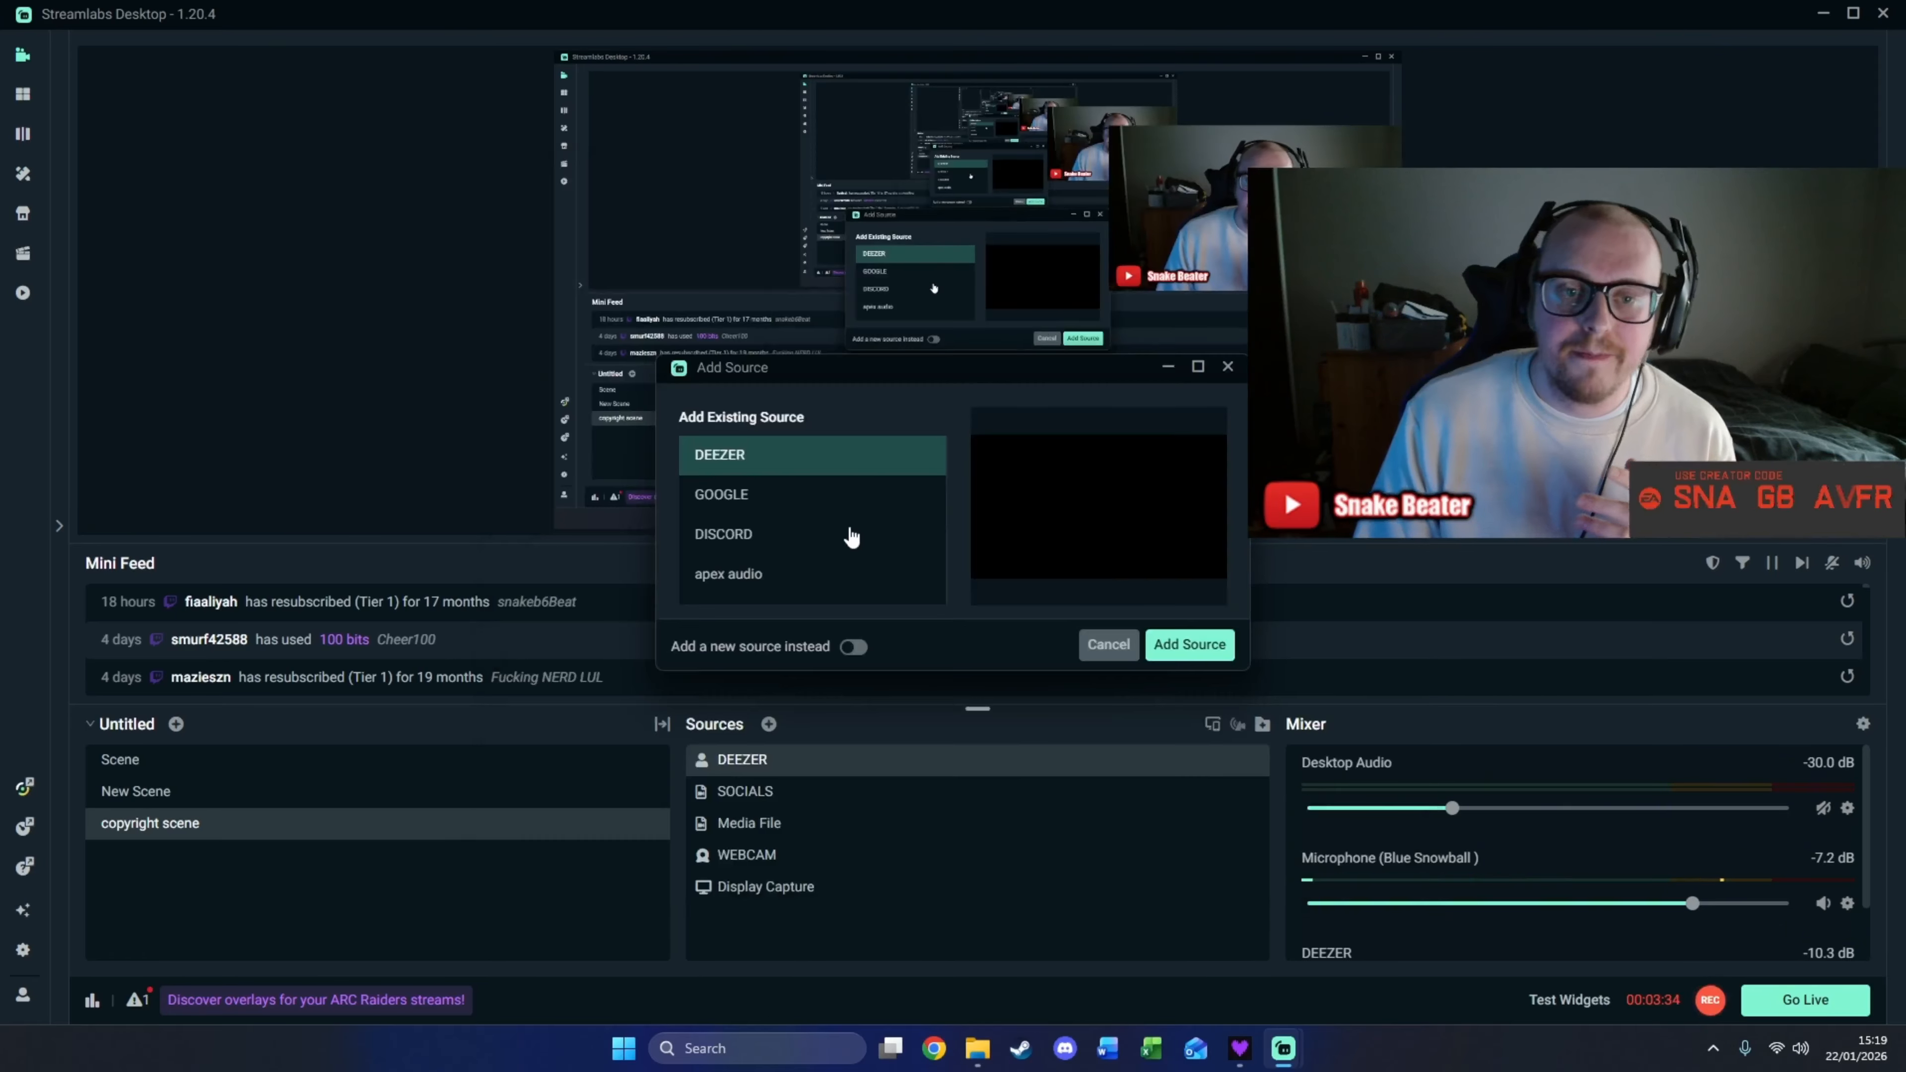
pyautogui.click(792, 537)
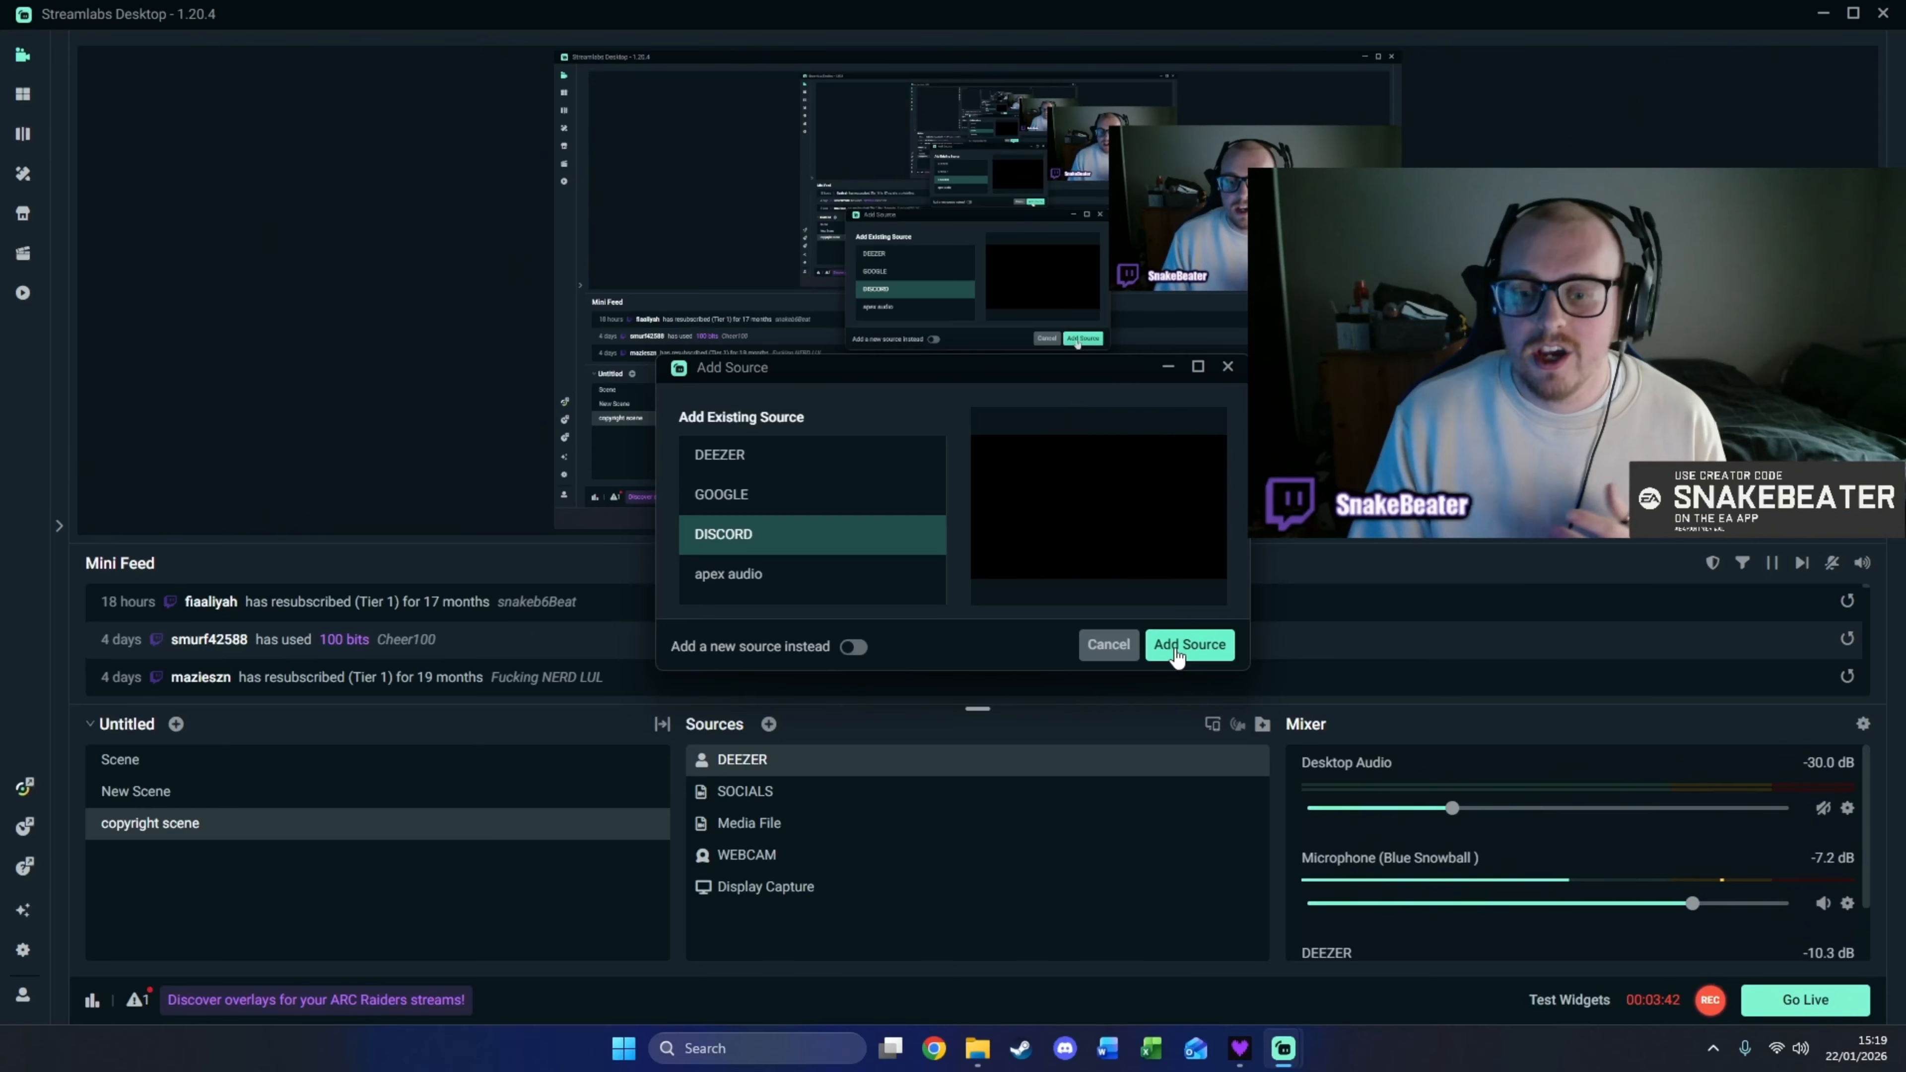
pyautogui.click(1177, 657)
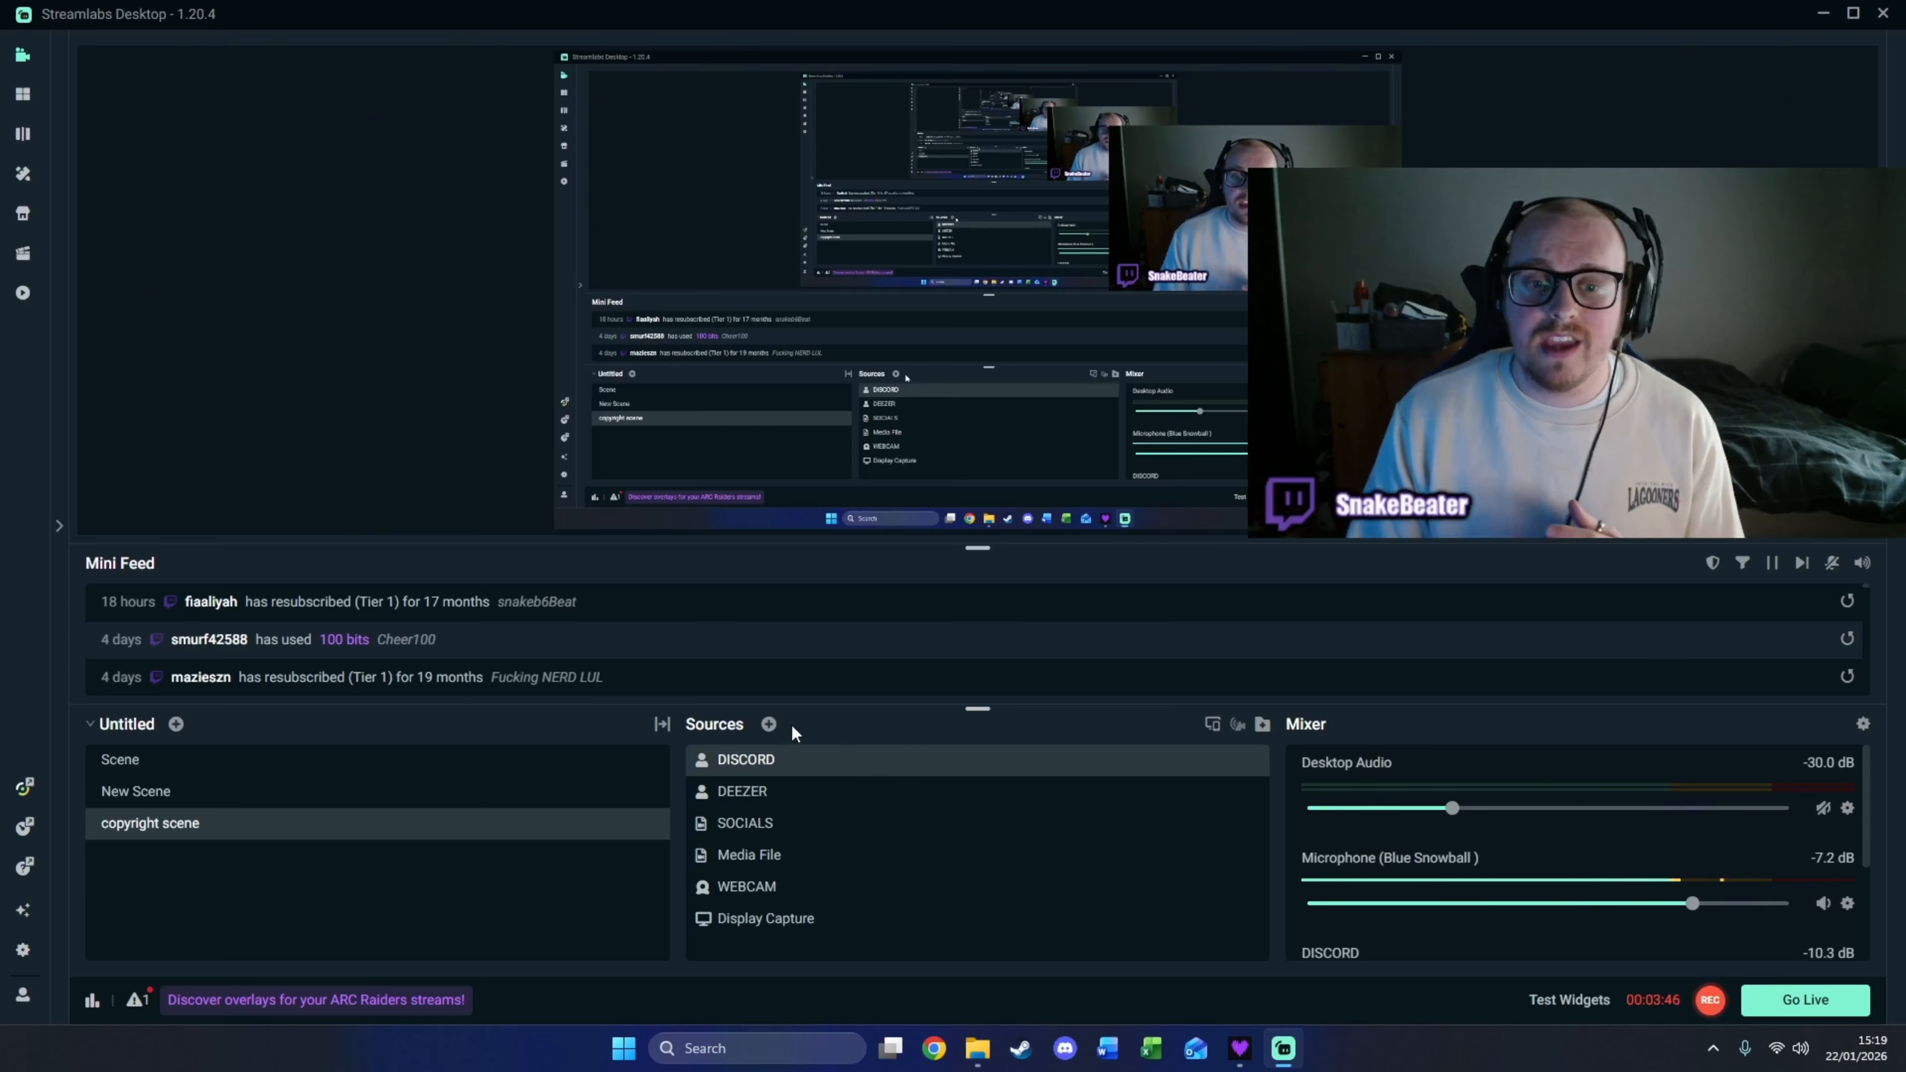
# - Add the existing apex audio source, of the Application Audio type, to the copyright scene
pyautogui.click(767, 725)
pyautogui.scroll(-2, 841, 679)
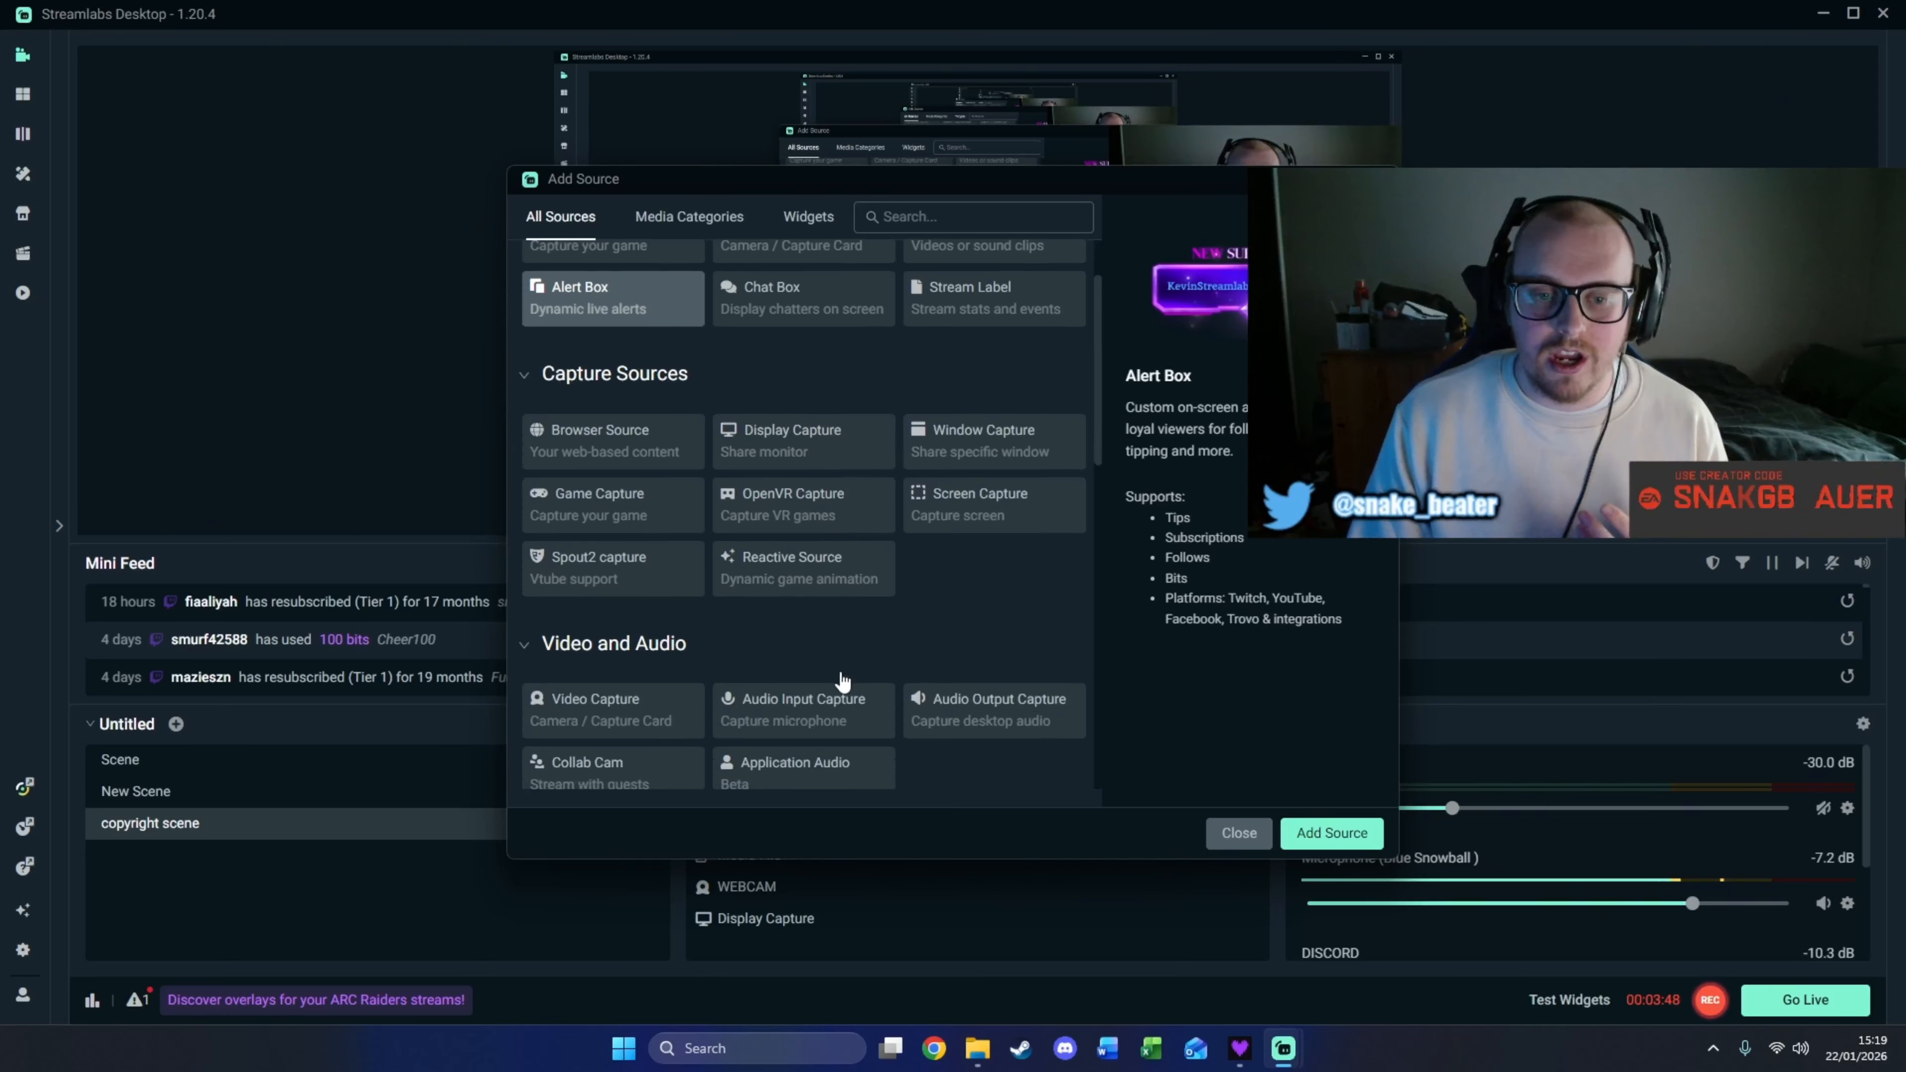
pyautogui.scroll(2, 760, 767)
pyautogui.scroll(-2, 760, 767)
pyautogui.click(822, 766)
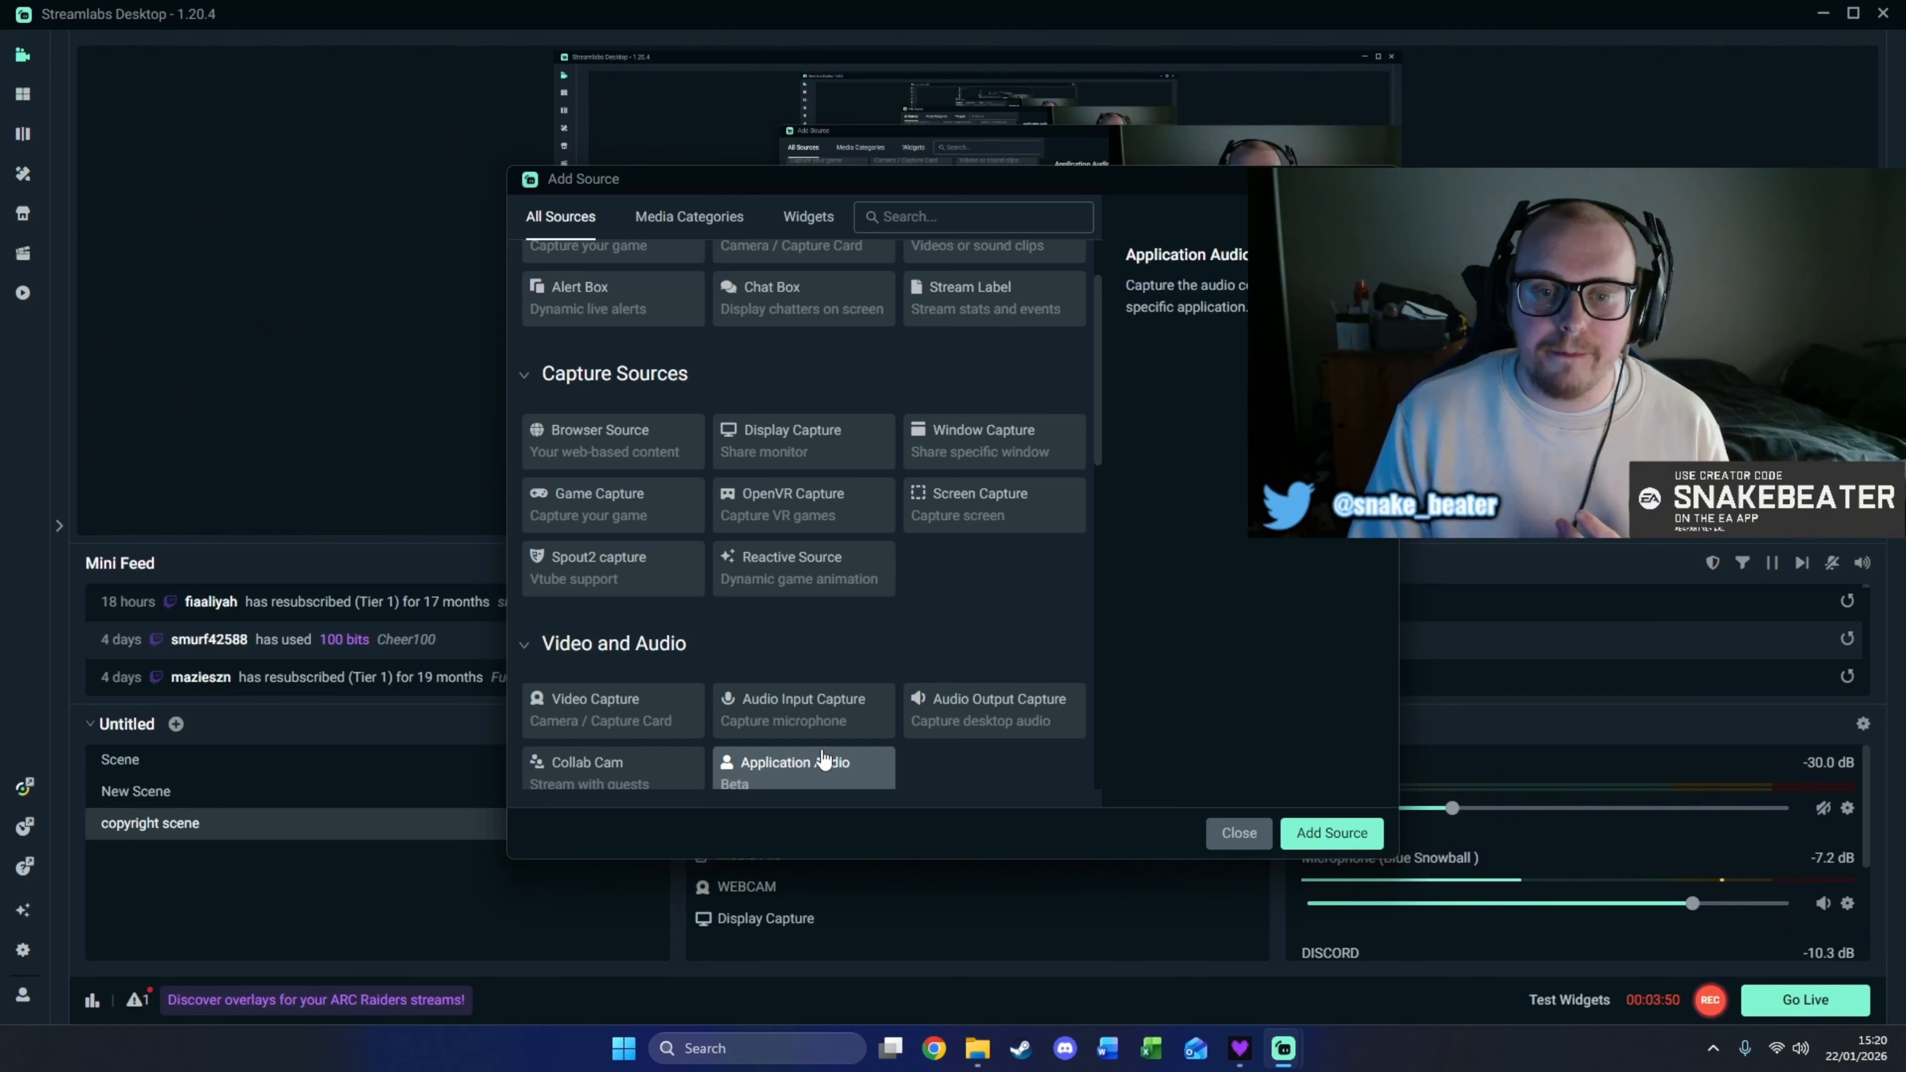
pyautogui.click(1325, 834)
pyautogui.click(818, 572)
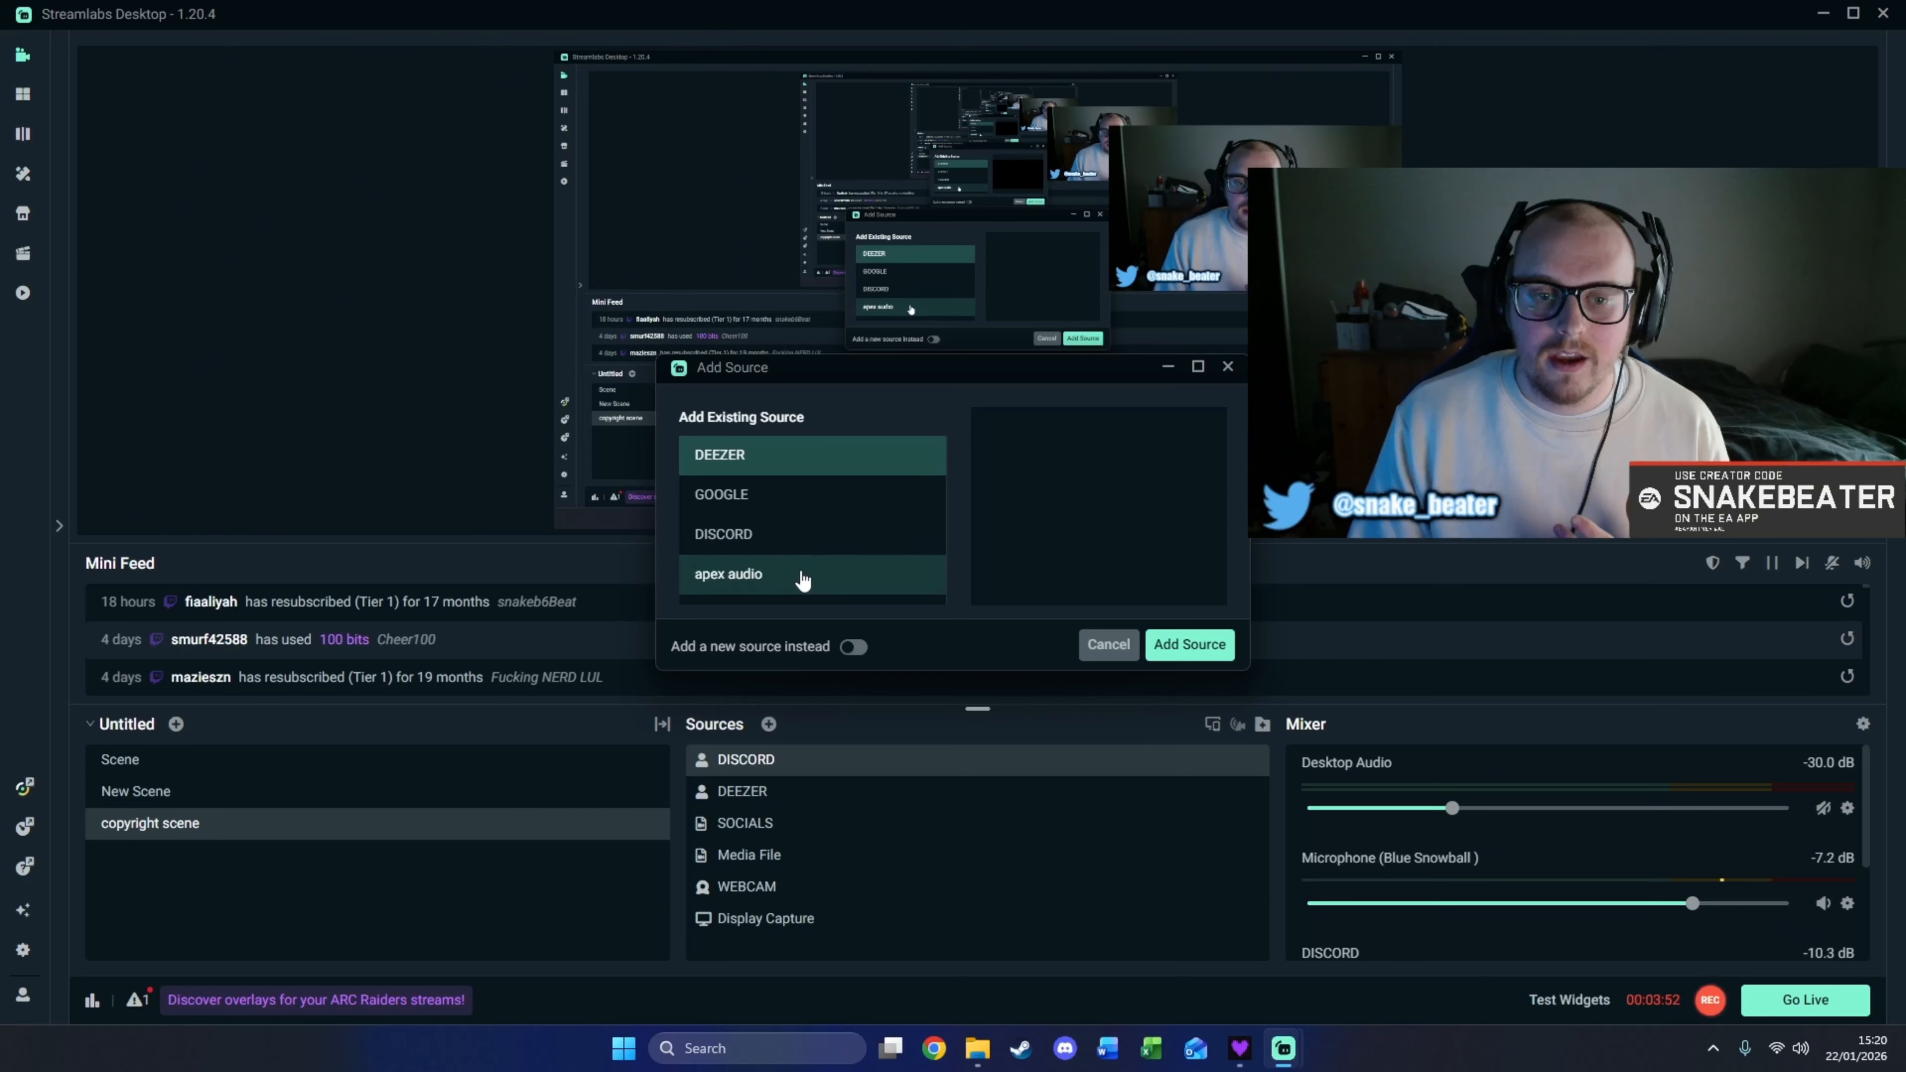
pyautogui.click(1167, 646)
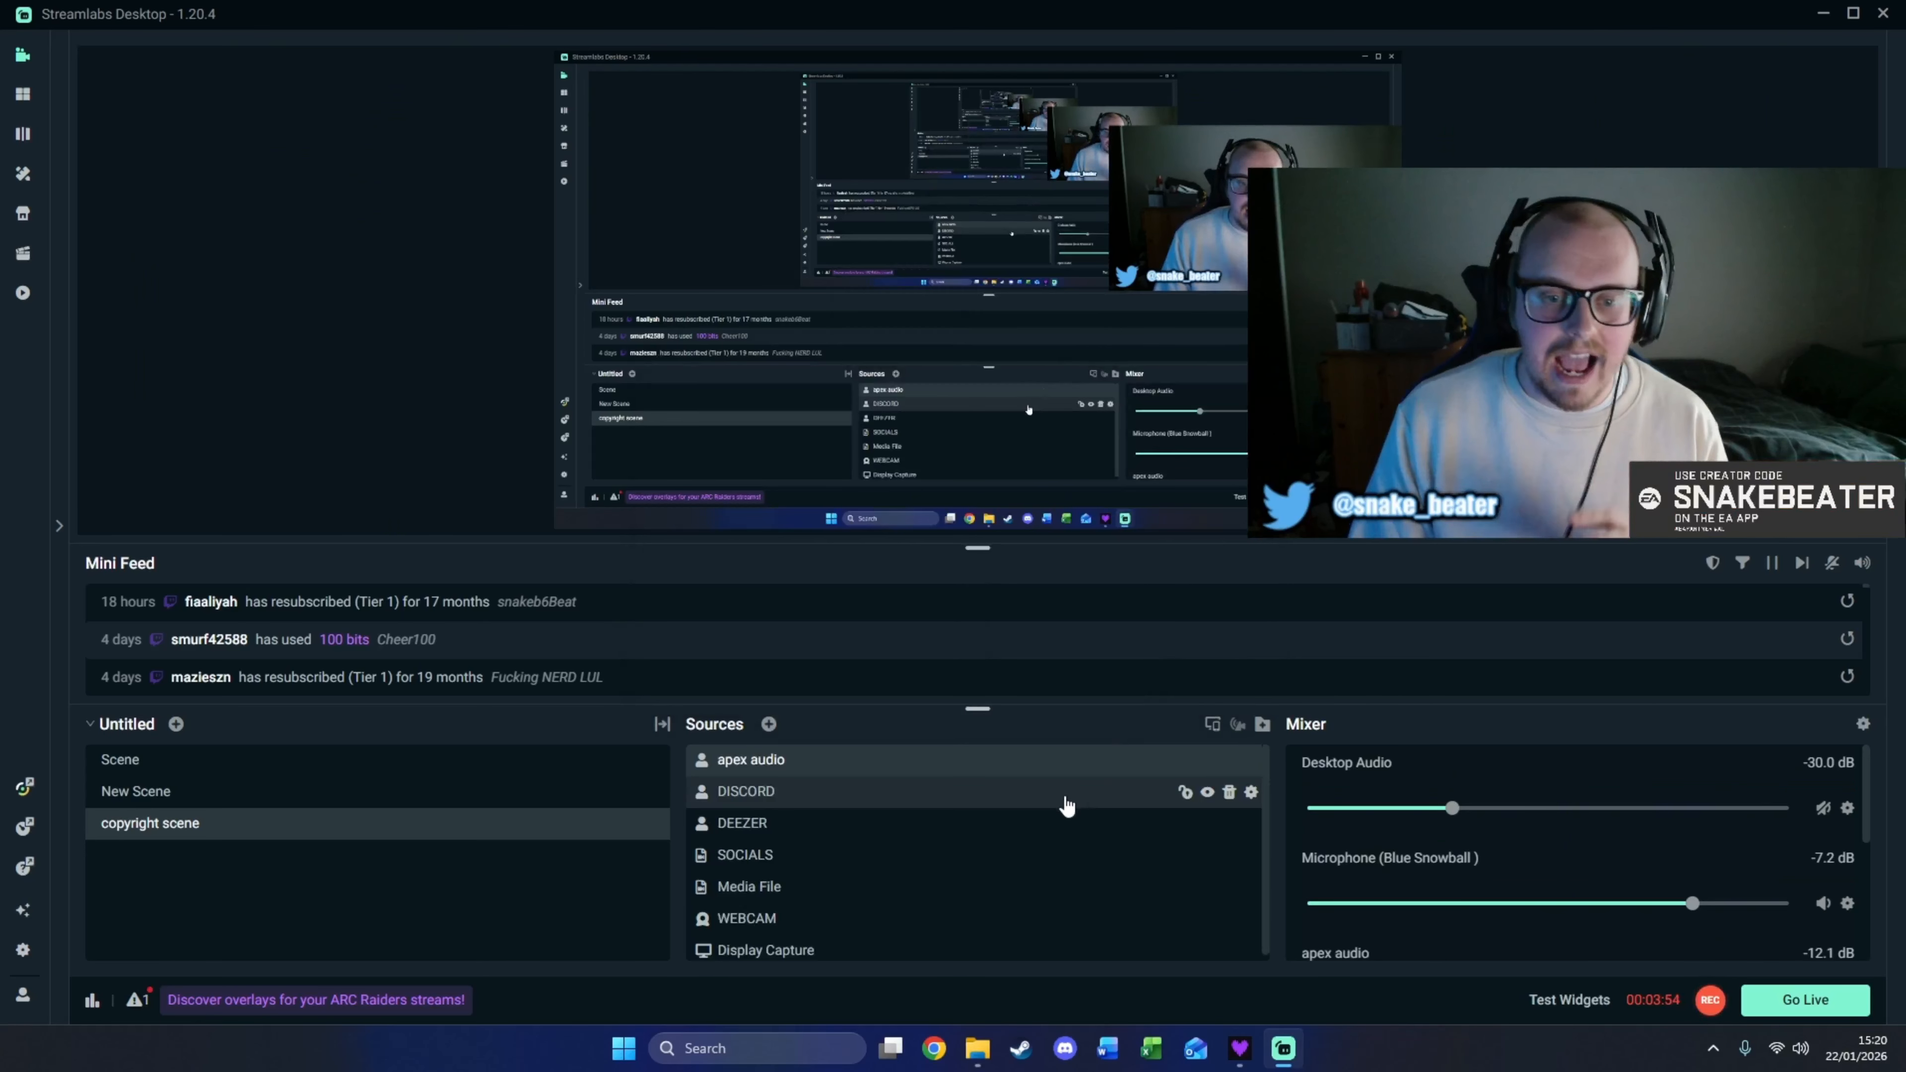
# - Set the DISCORD source's capture window to [Discord.exe]: #general-snake-pit | The Snake Pit - Discord and close its audio settings
pyautogui.click(1250, 793)
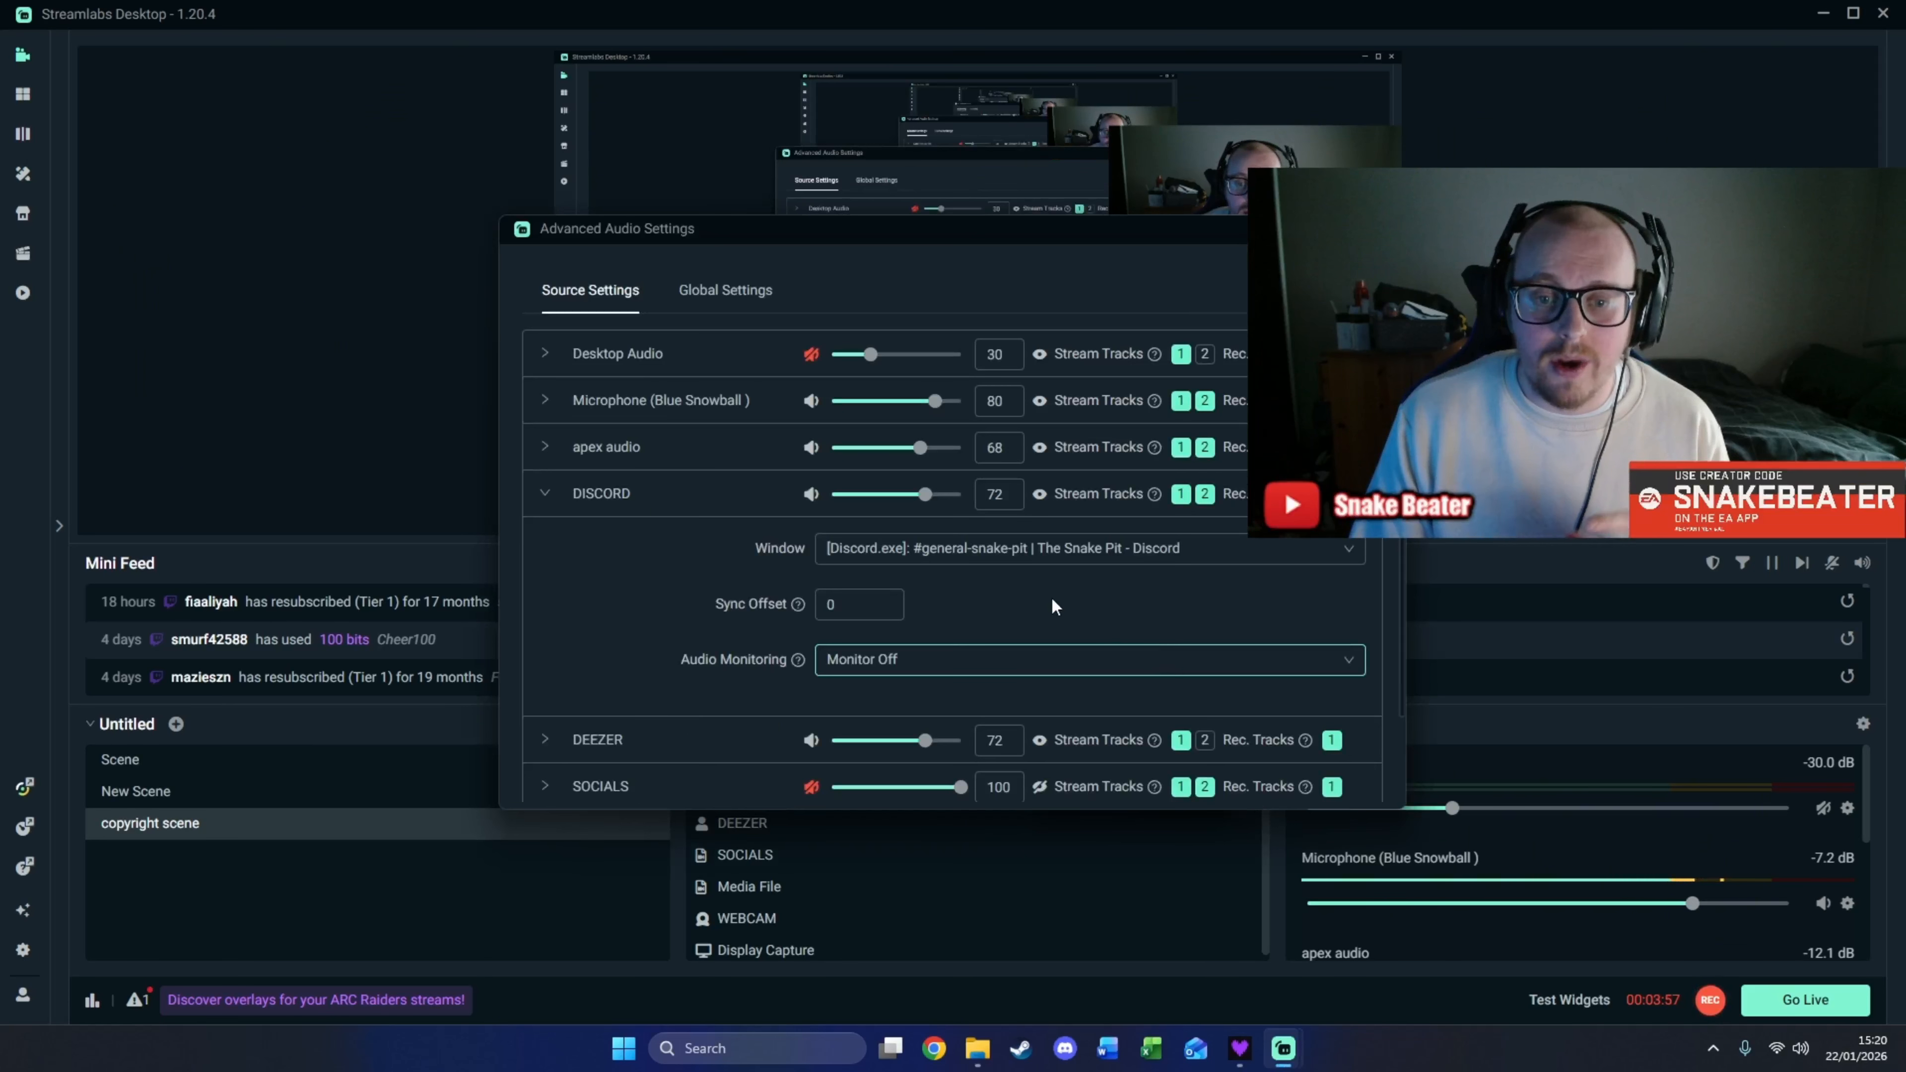
pyautogui.click(1043, 552)
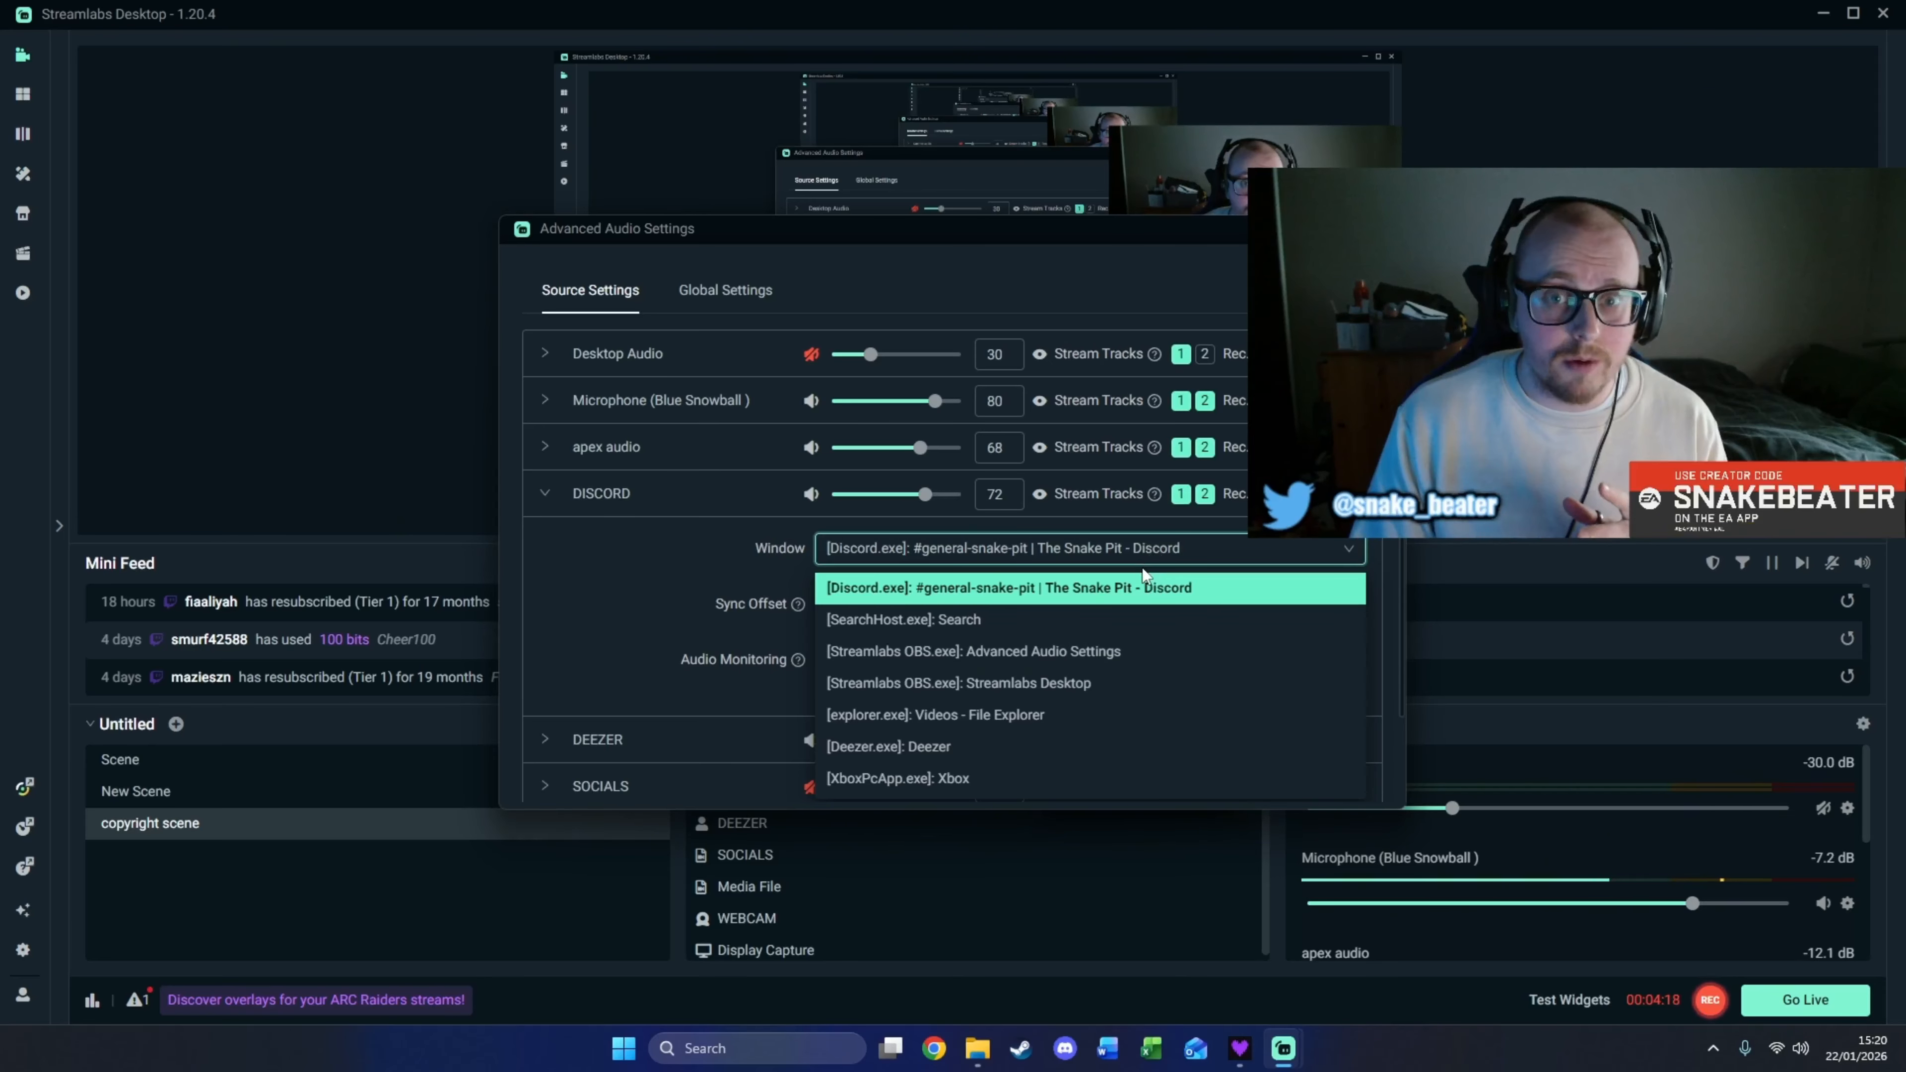
pyautogui.click(1133, 592)
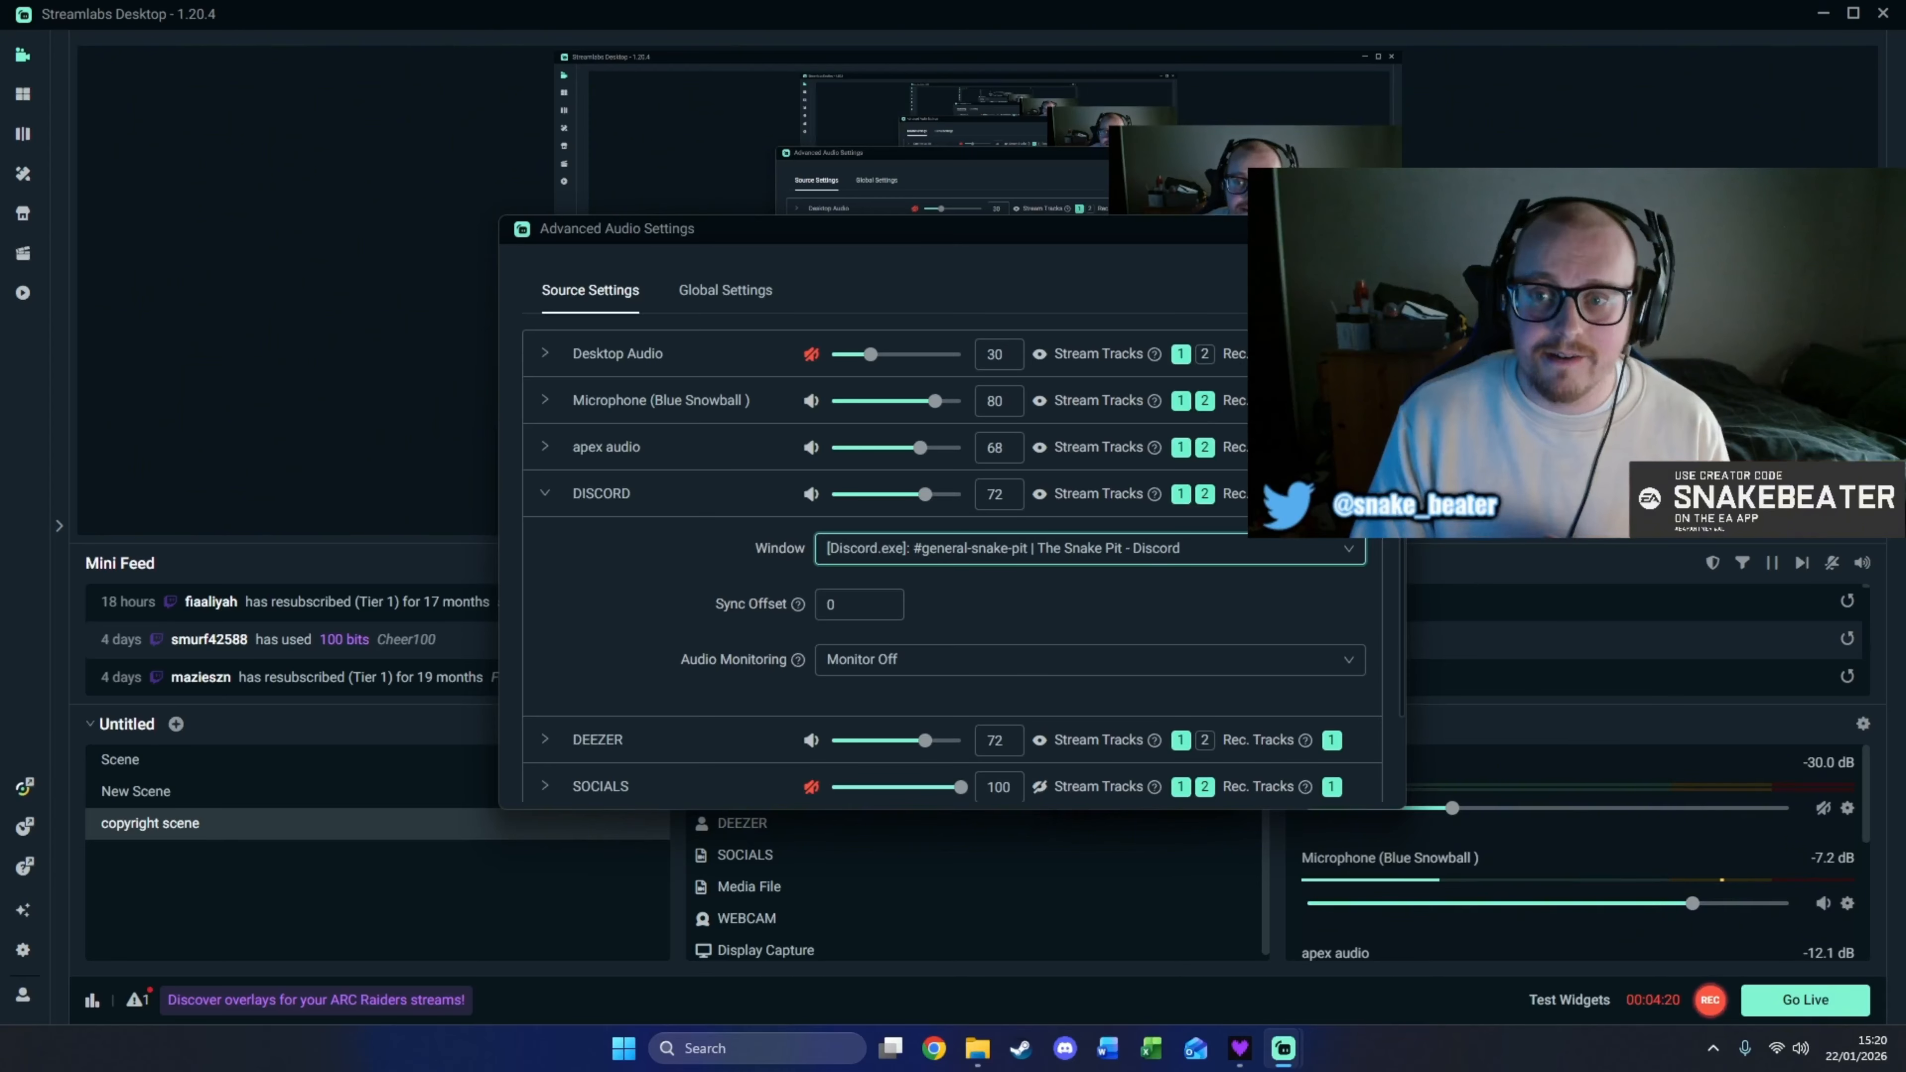
pyautogui.click(1383, 228)
# - Set the apex audio source's capture window to [r5apex_dx12.exe]: Apex Legends and close its audio settings
pyautogui.click(919, 760)
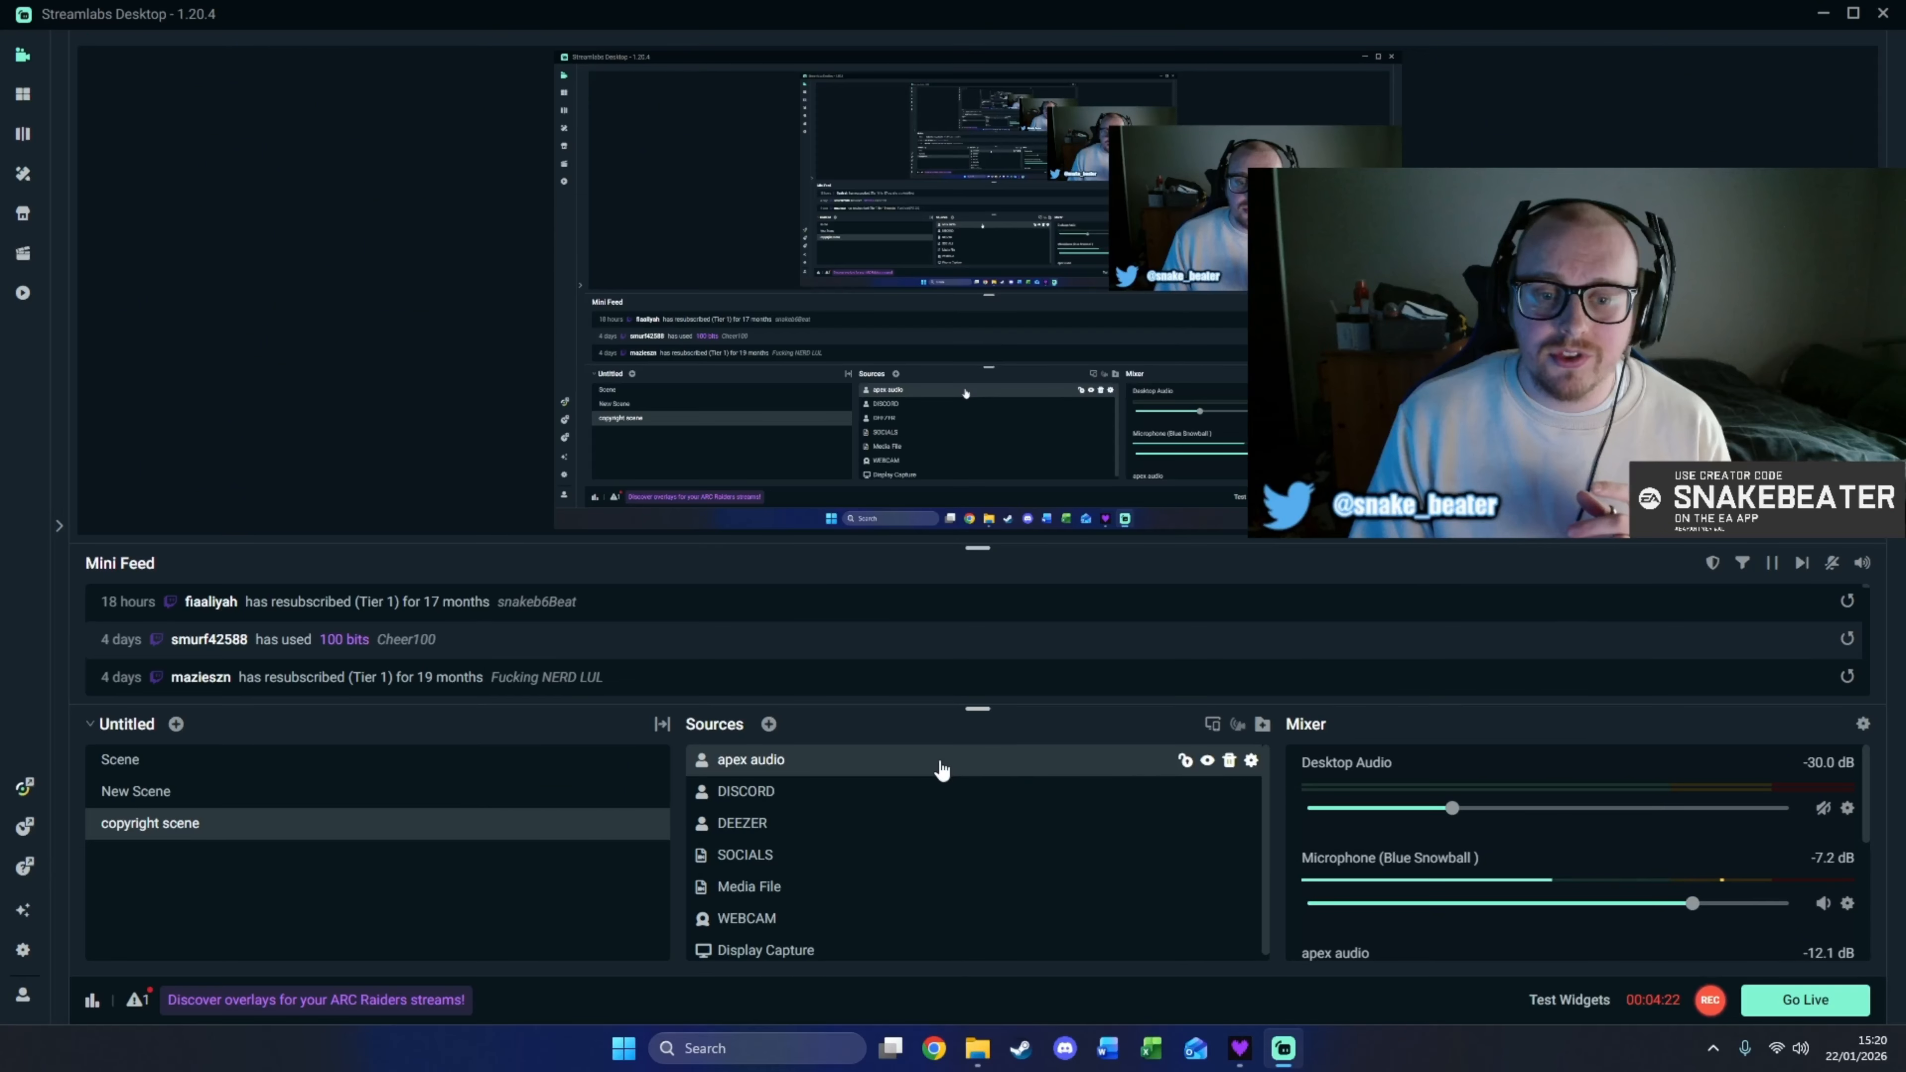
pyautogui.click(1251, 760)
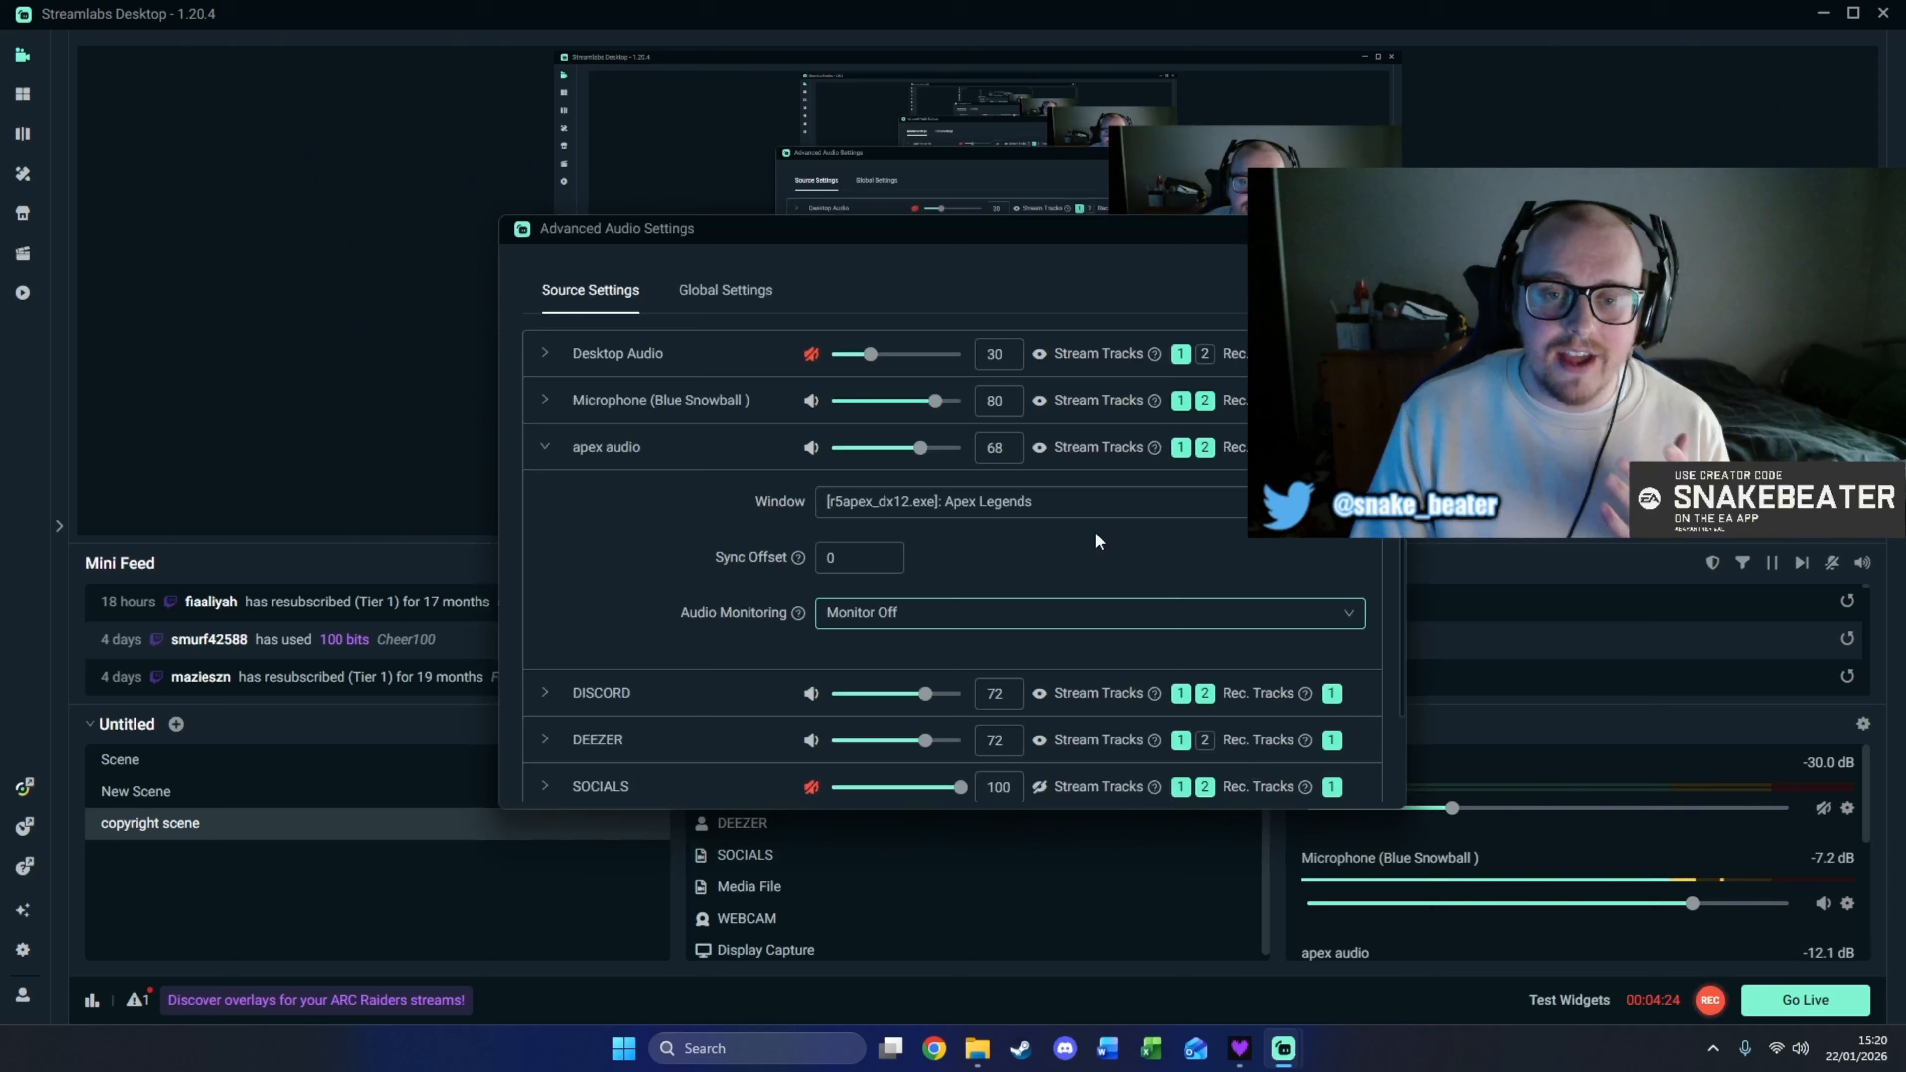
pyautogui.click(1038, 510)
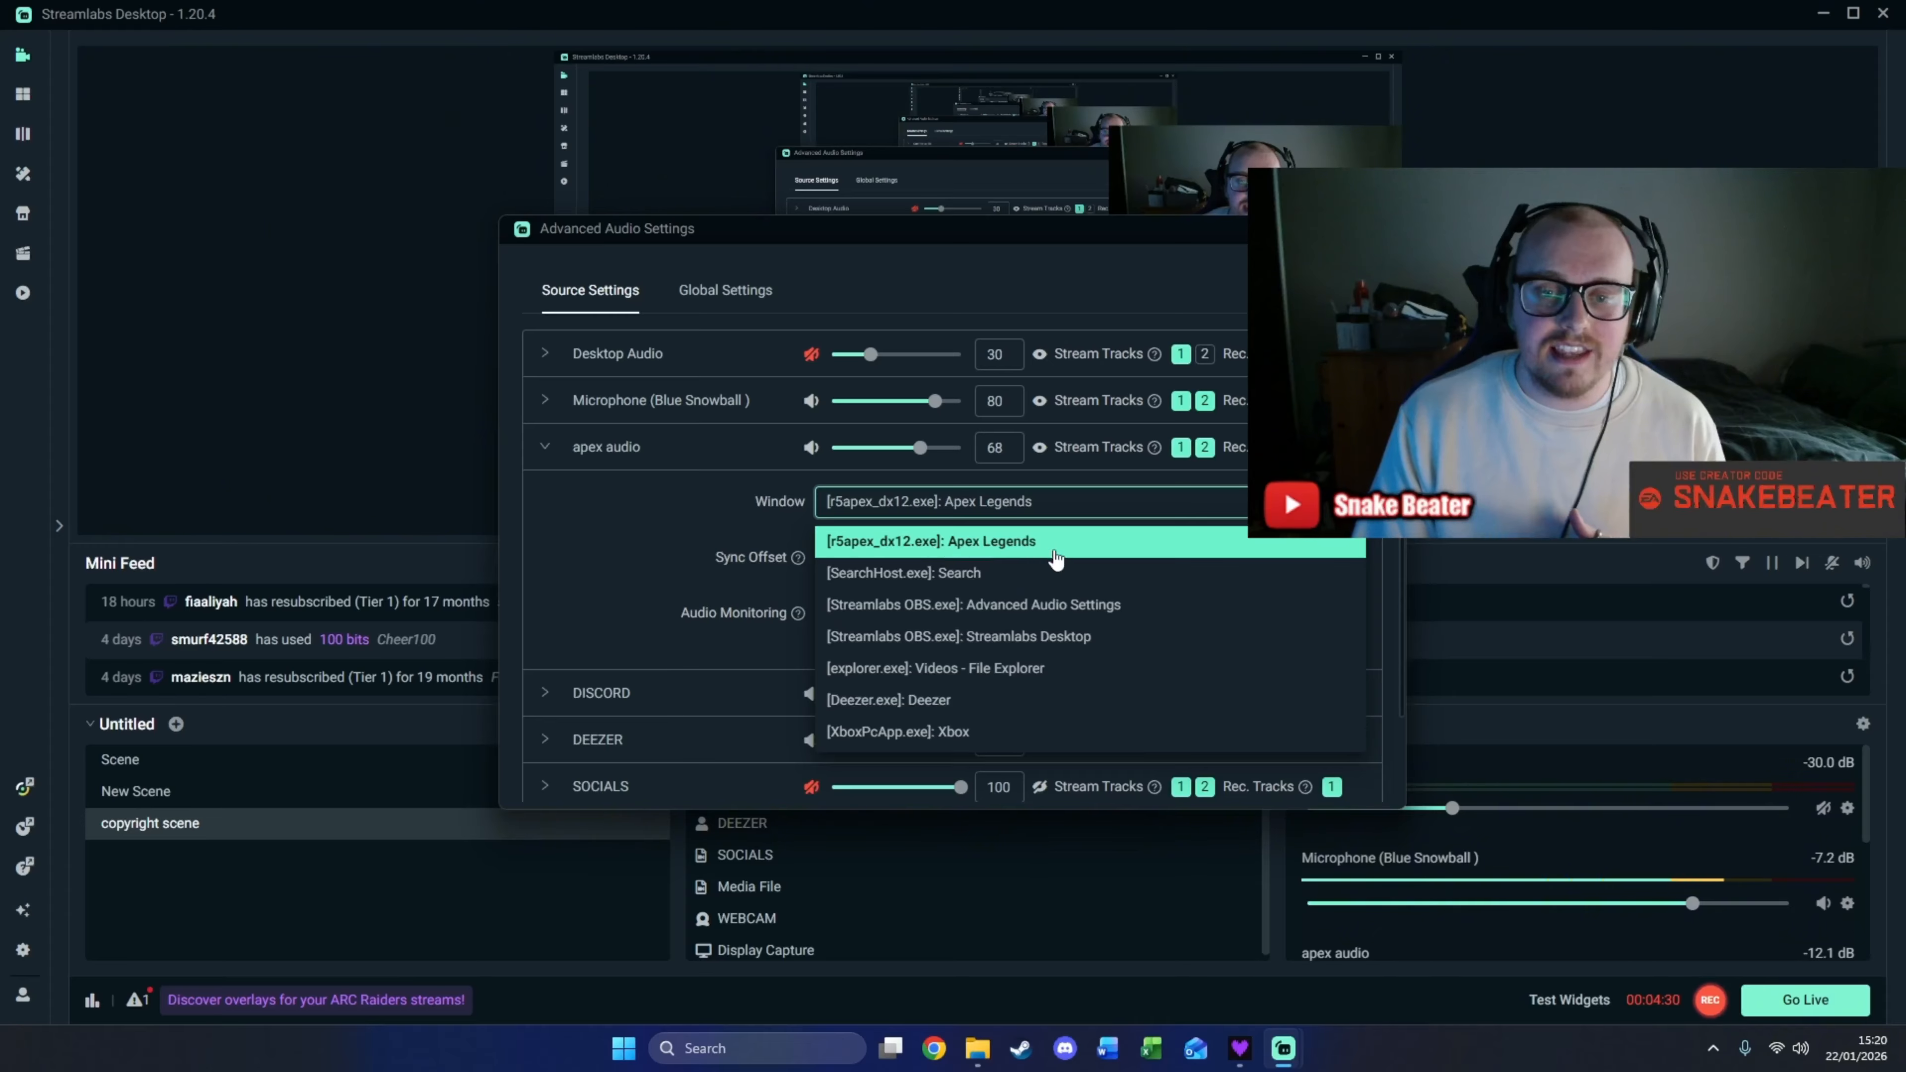
pyautogui.click(1028, 544)
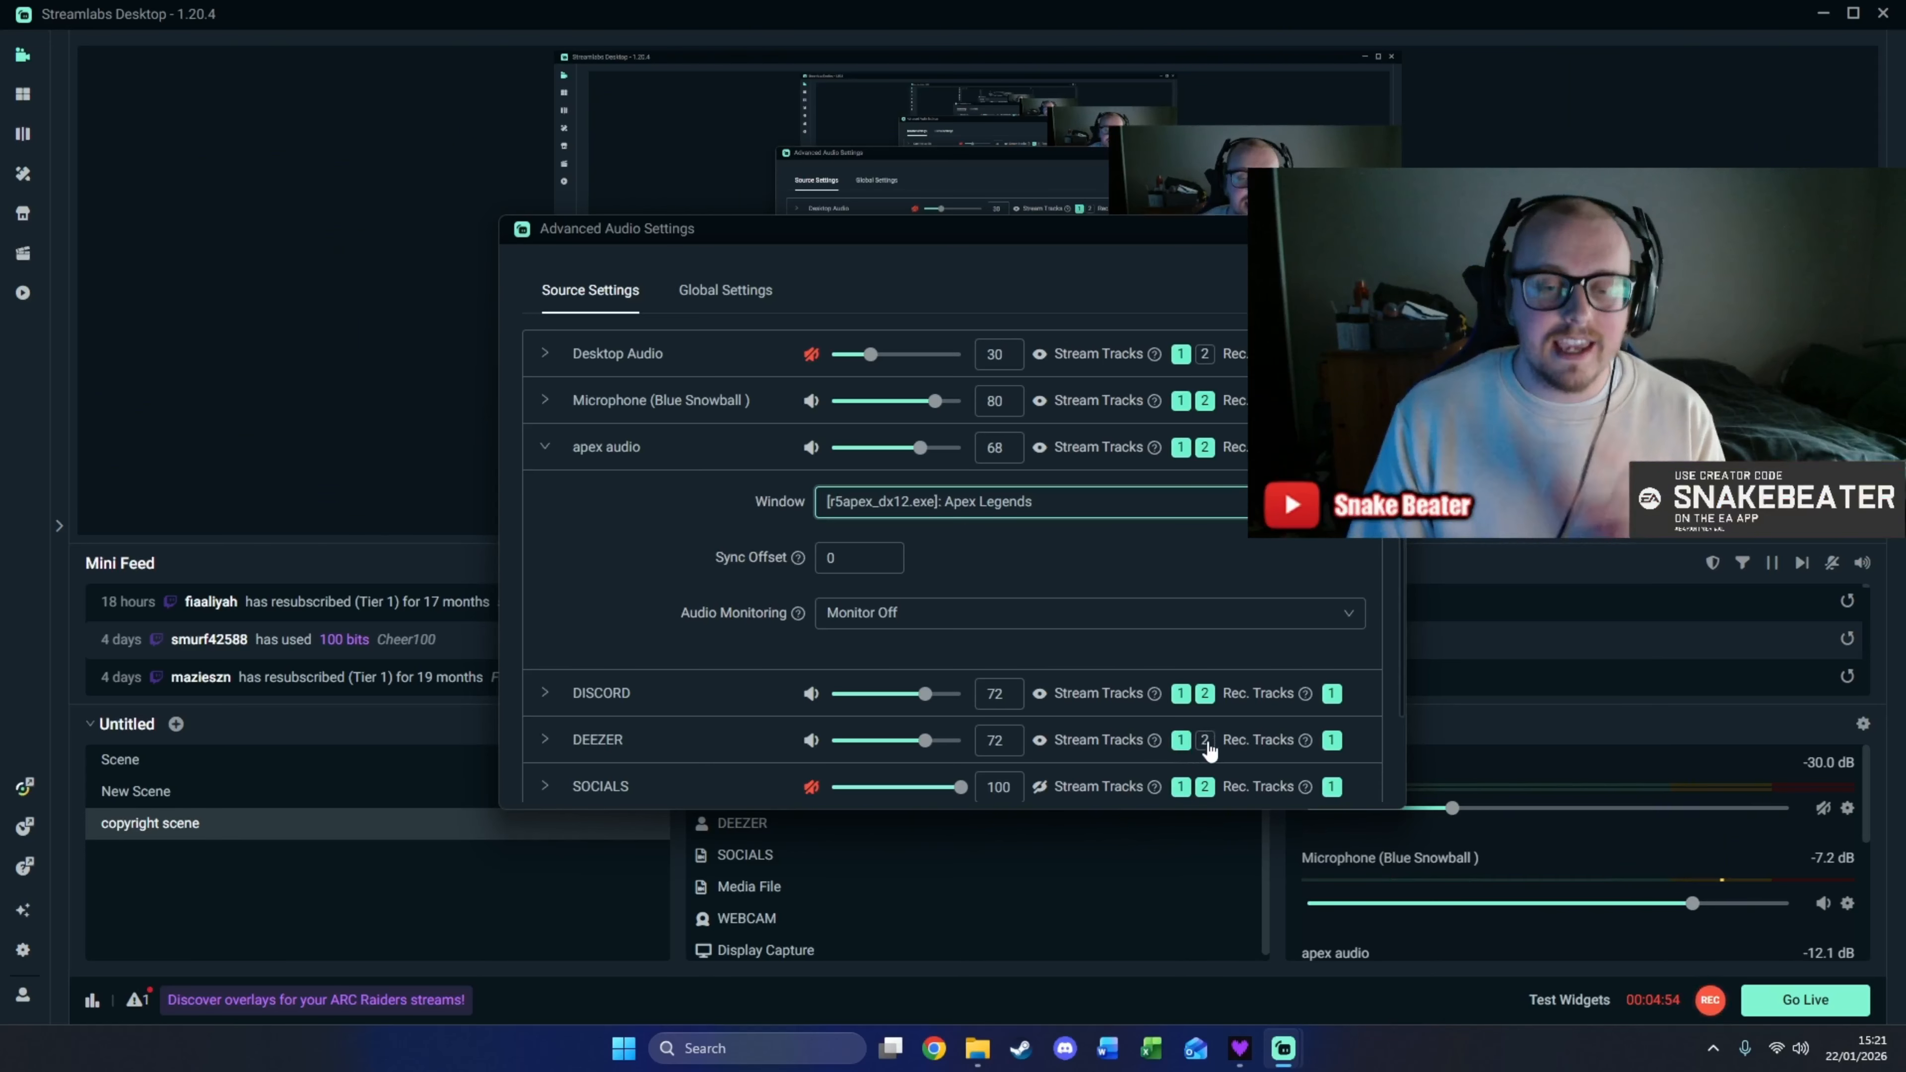
pyautogui.click(1384, 229)
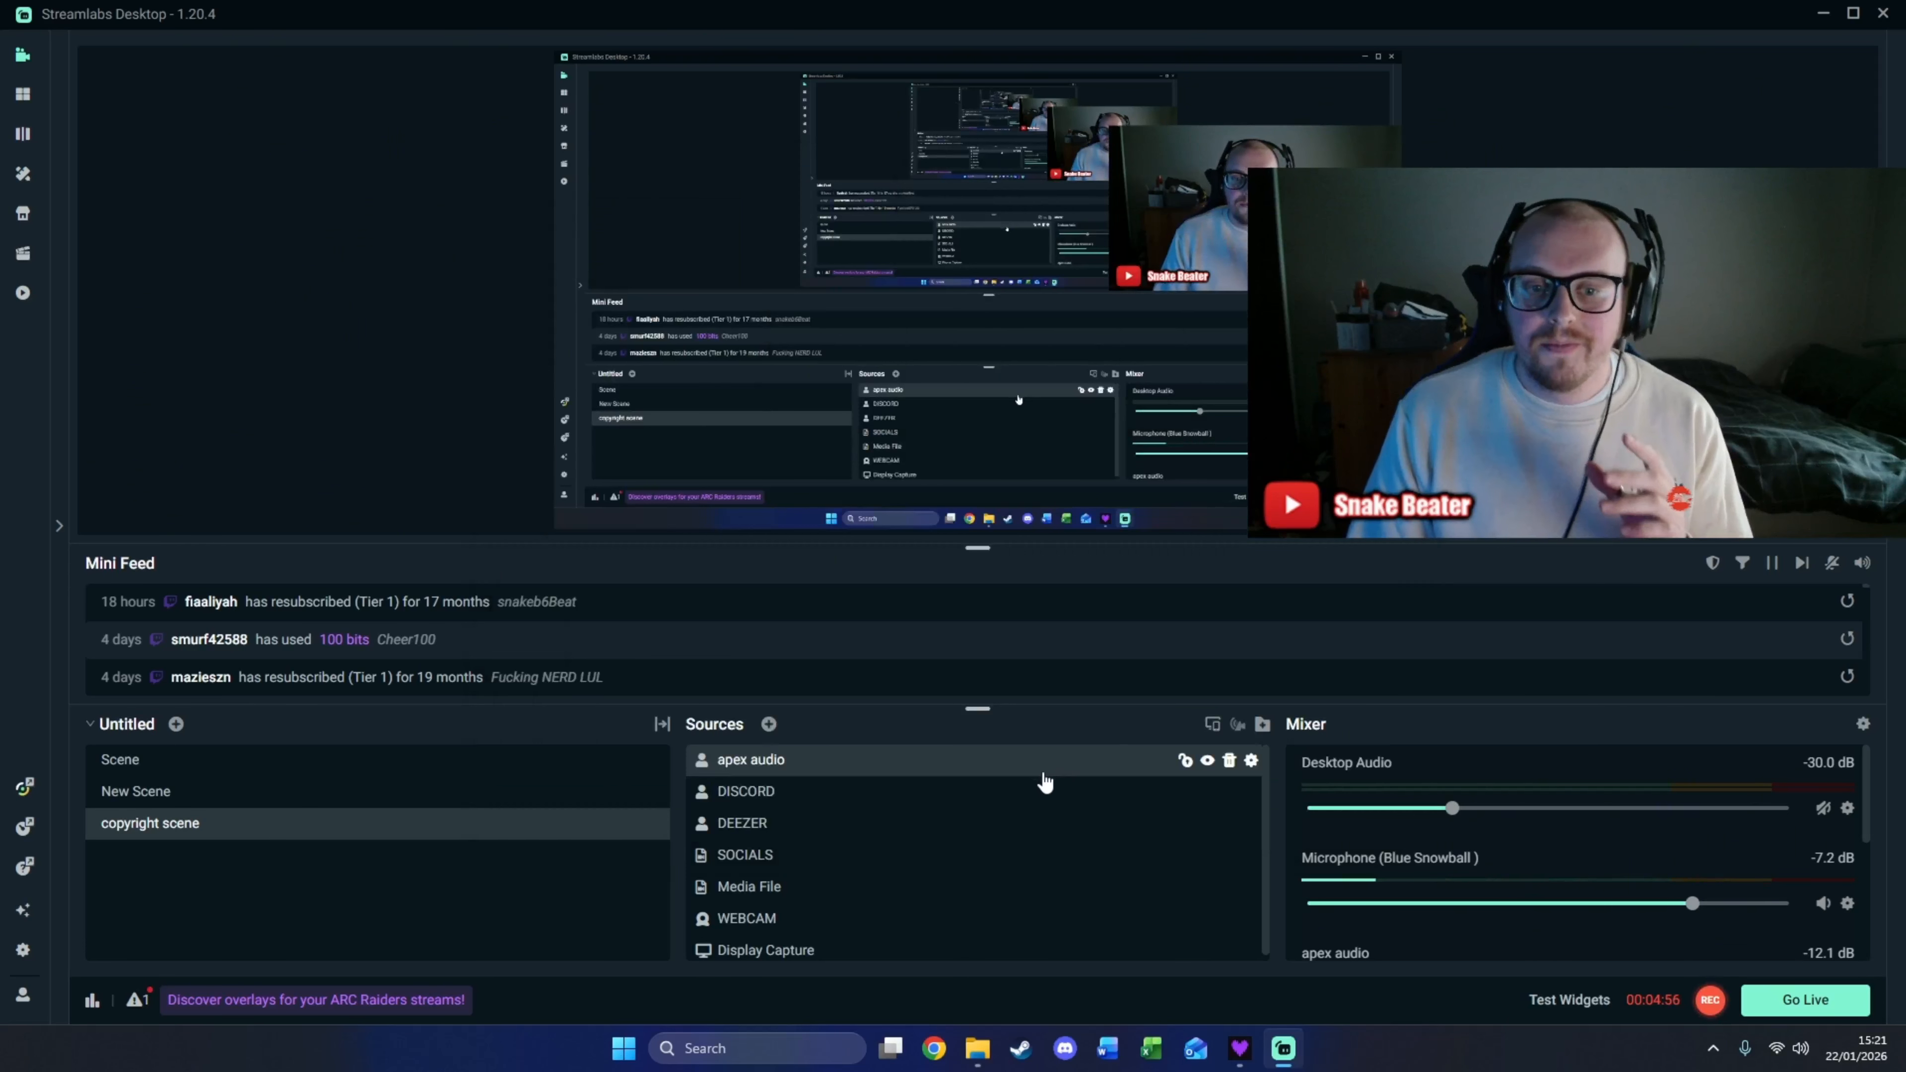
# - Add the existing Alert Box source to the copyright scene
pyautogui.click(769, 724)
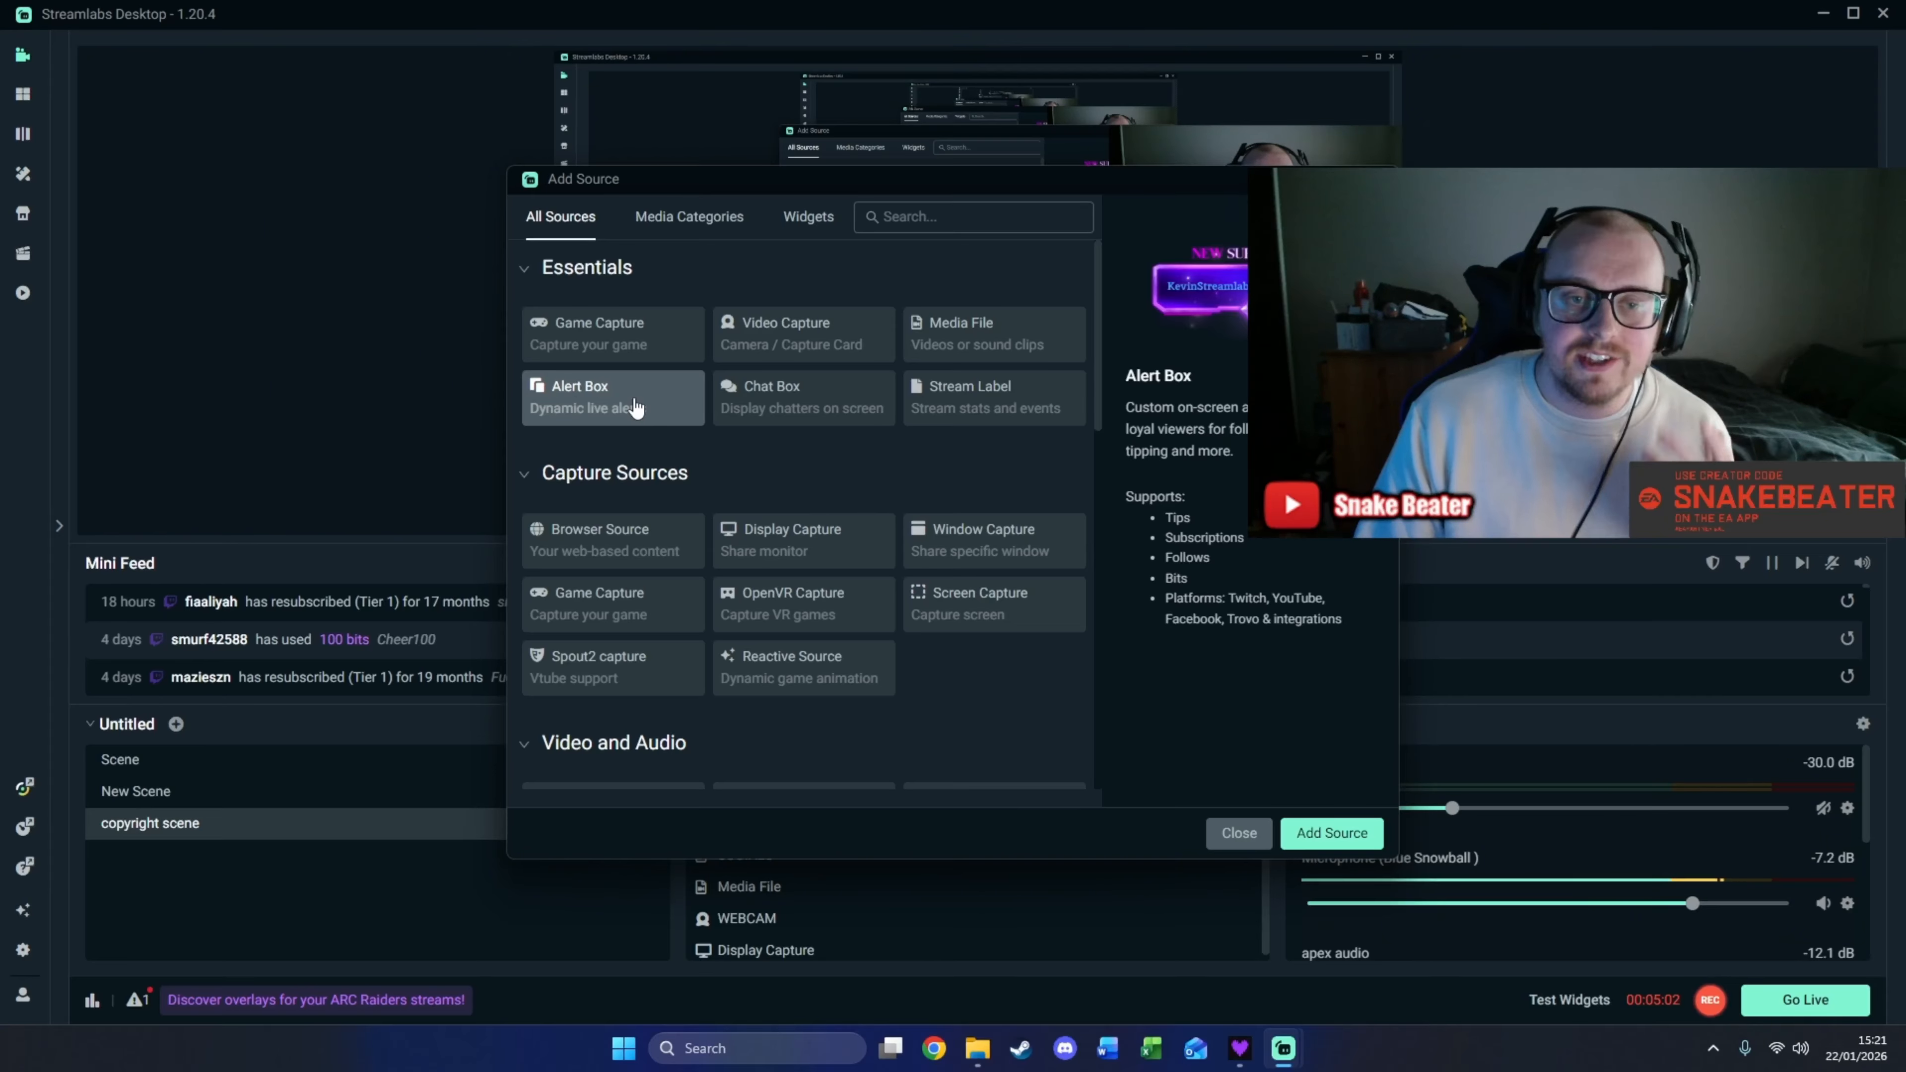
pyautogui.click(1335, 832)
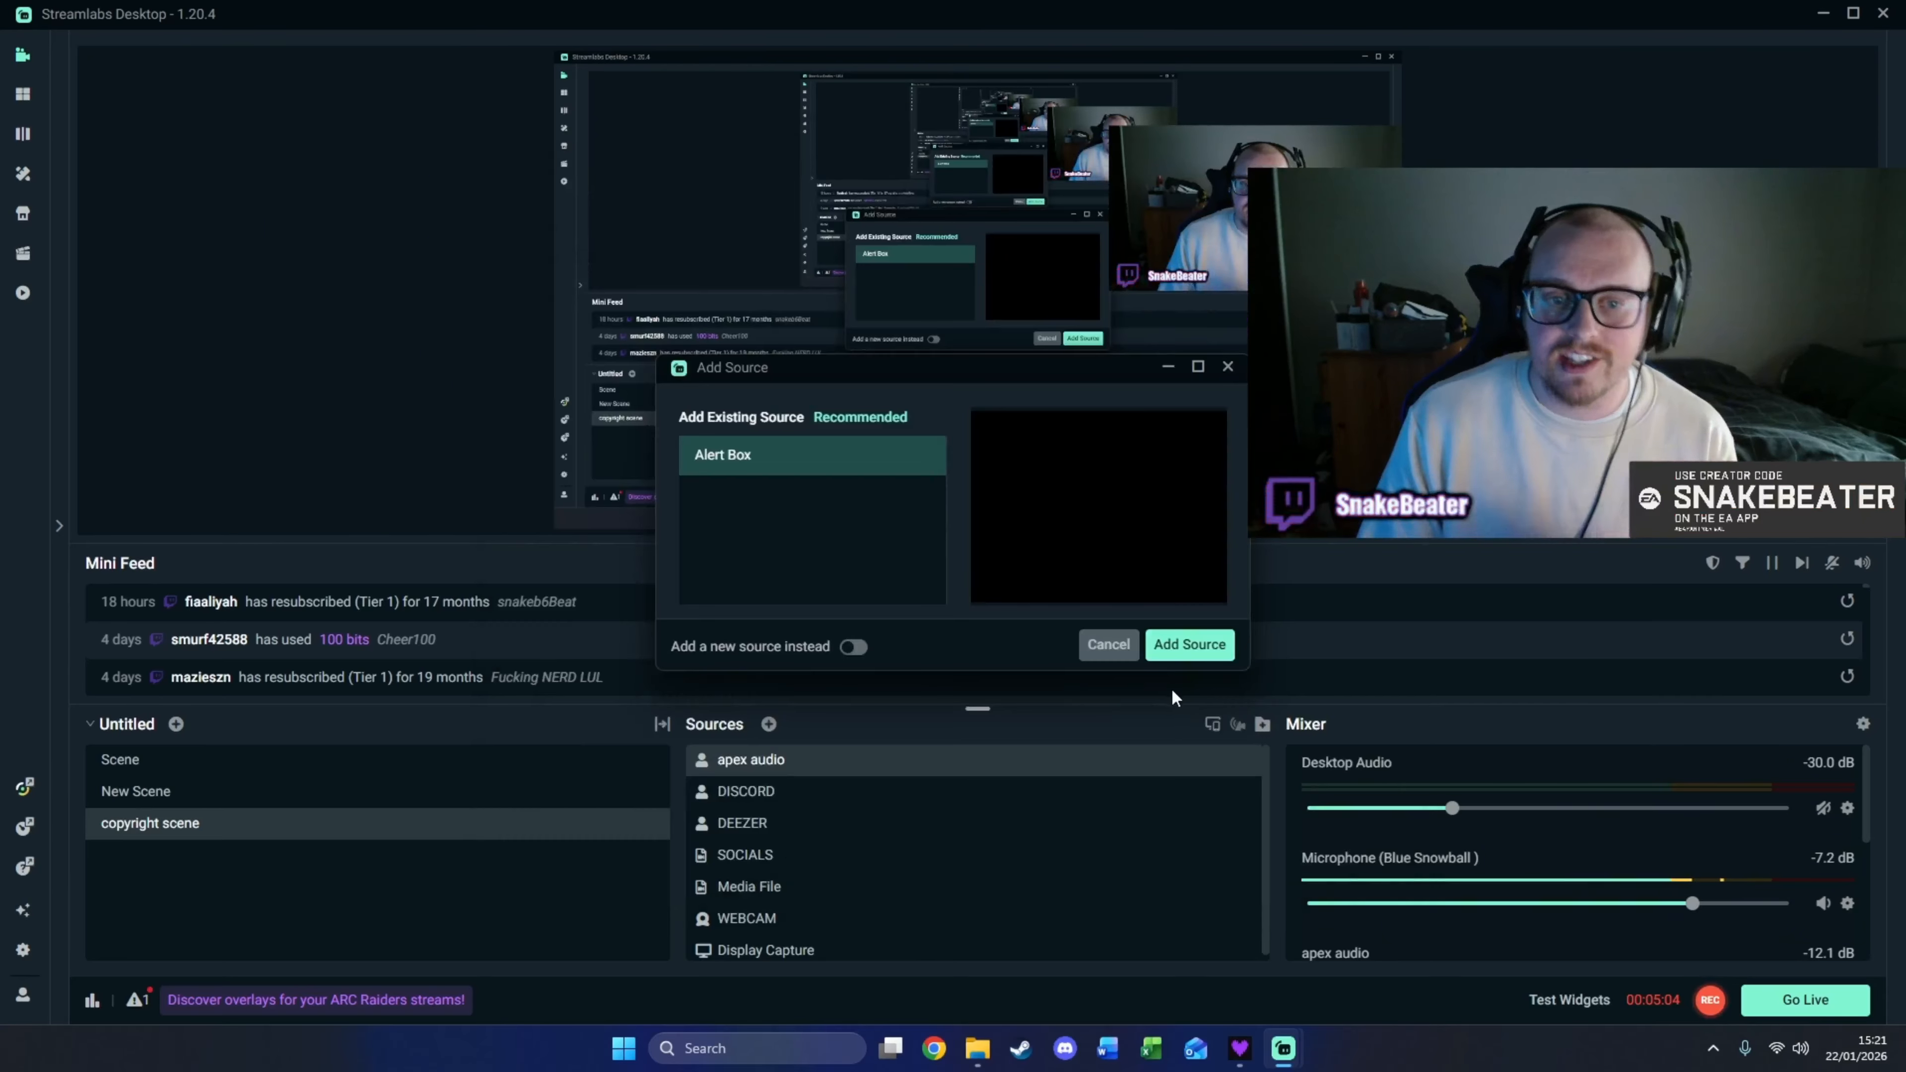
pyautogui.click(1189, 644)
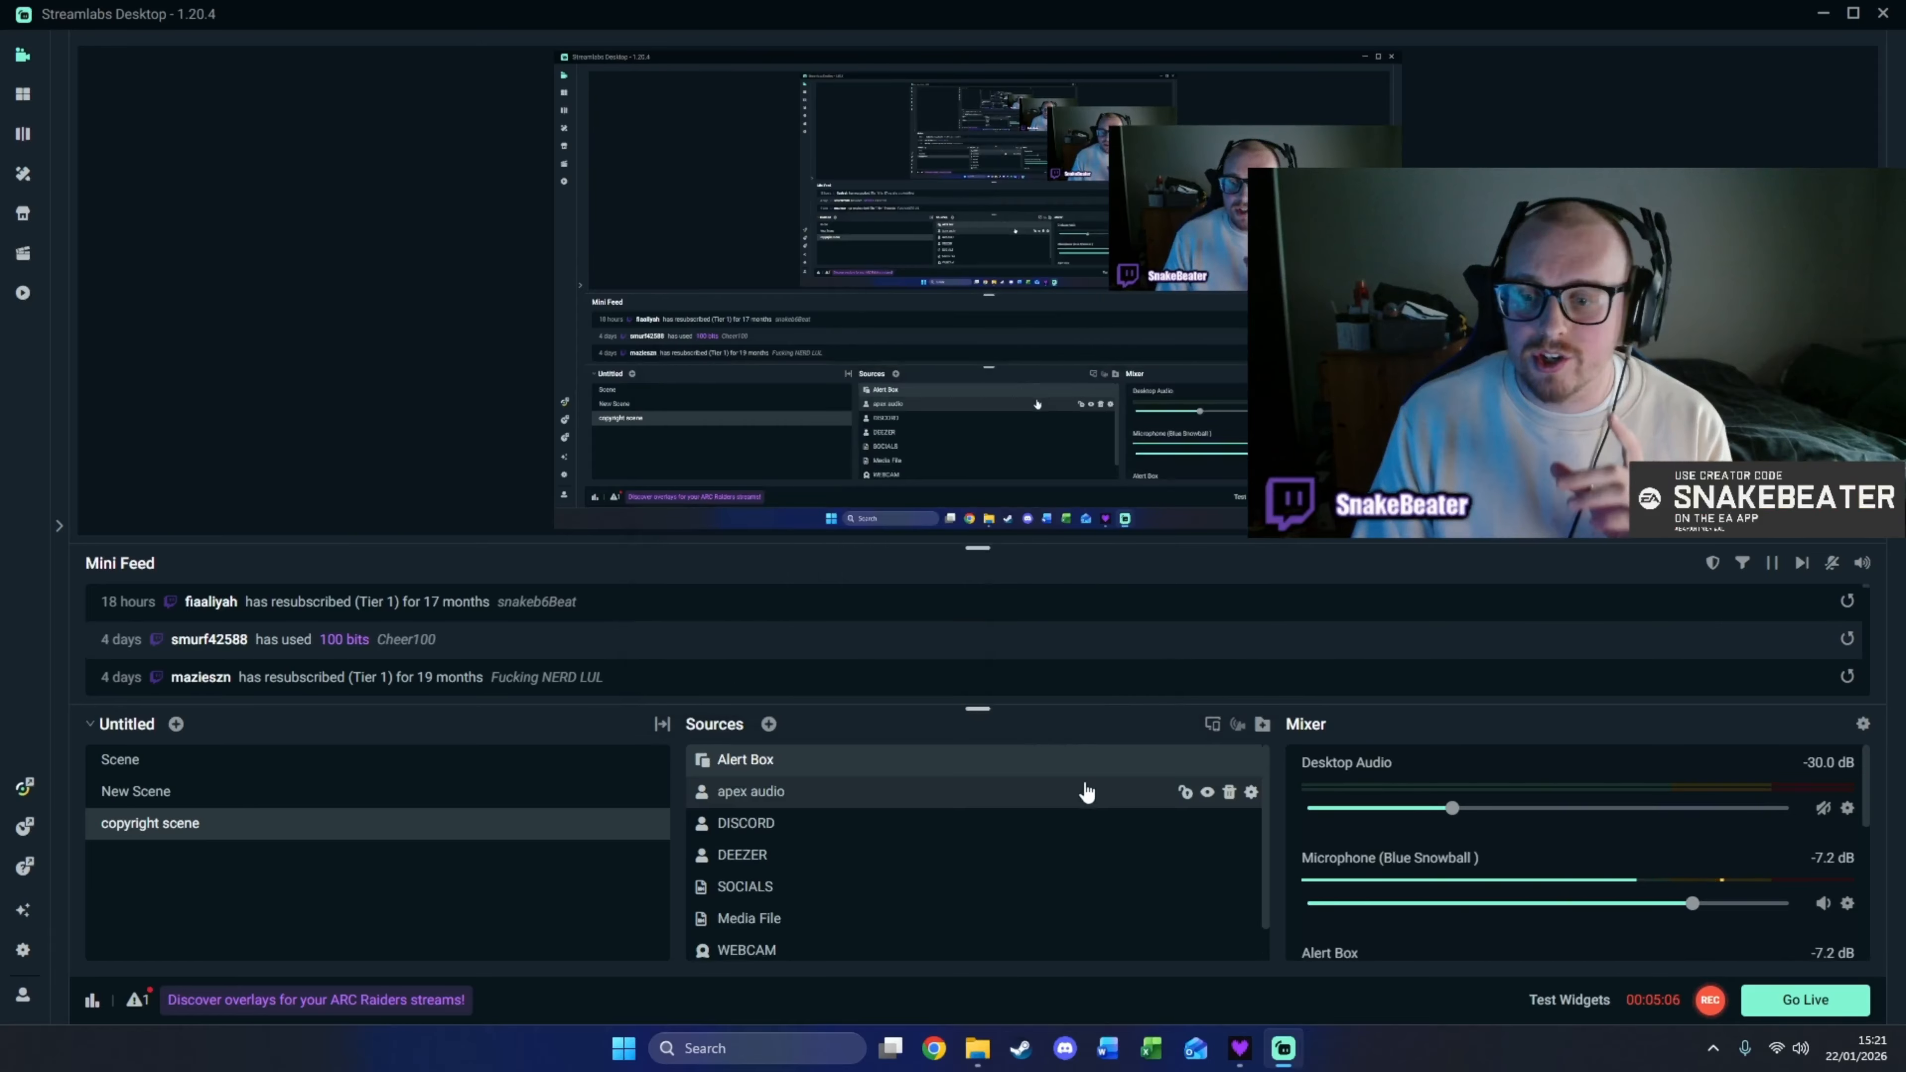
# - Check the Alert Box's Audio Monitoring option in its advanced audio settings and close them
pyautogui.scroll(-2, 1644, 794)
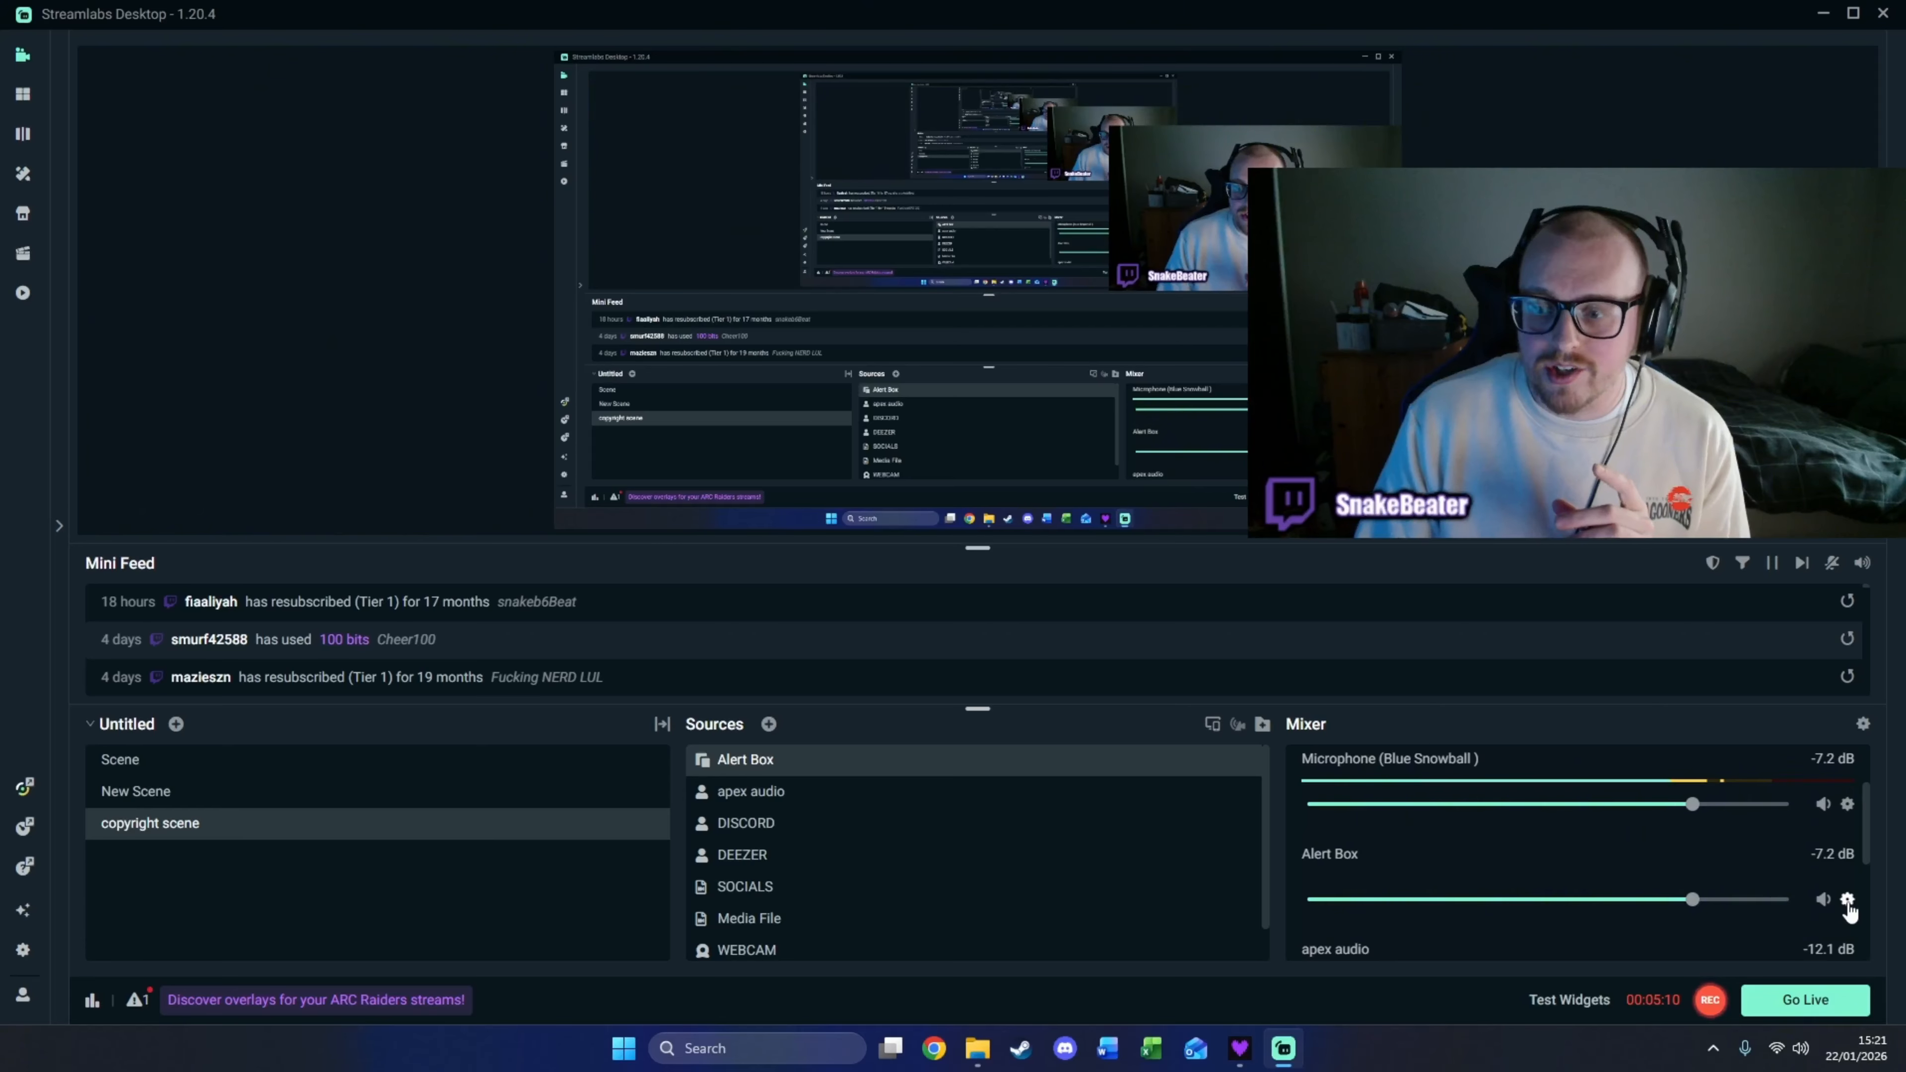
pyautogui.click(1847, 900)
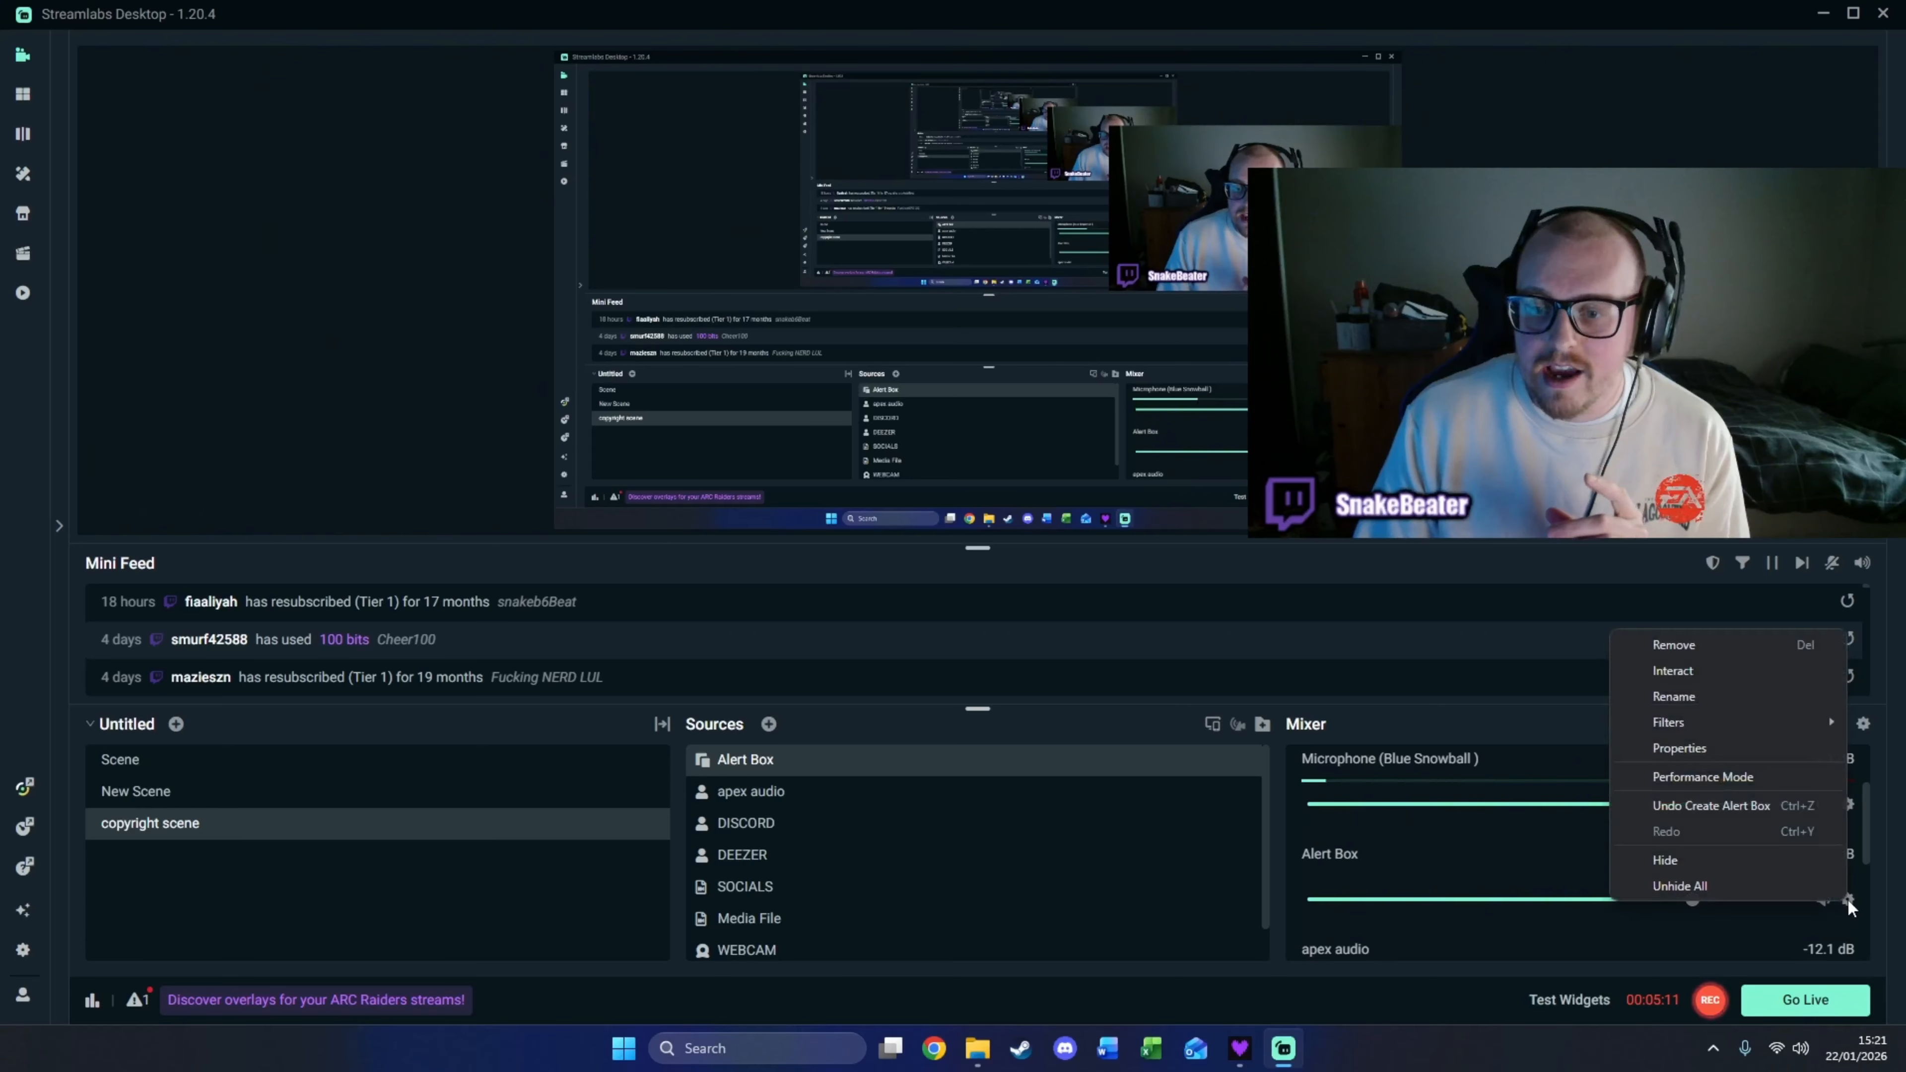
pyautogui.click(1722, 751)
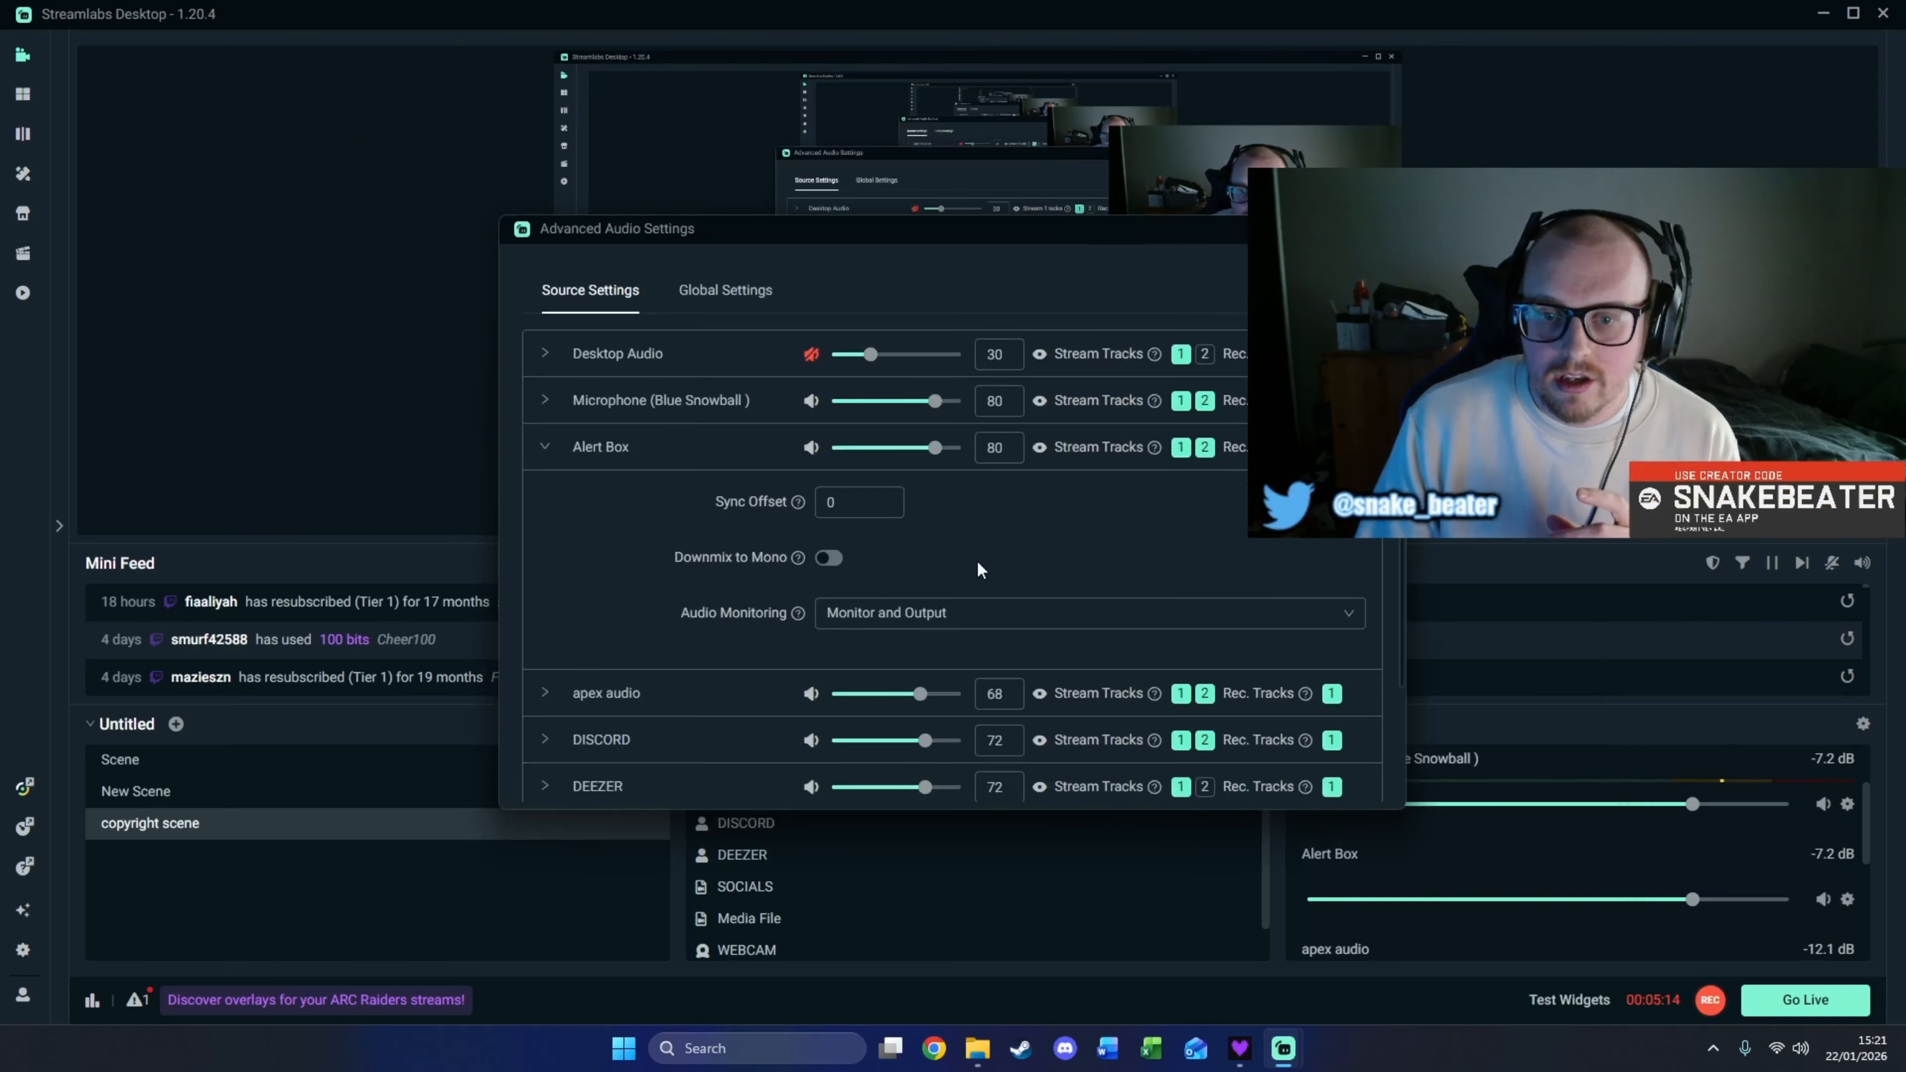
pyautogui.click(1039, 615)
pyautogui.click(1261, 526)
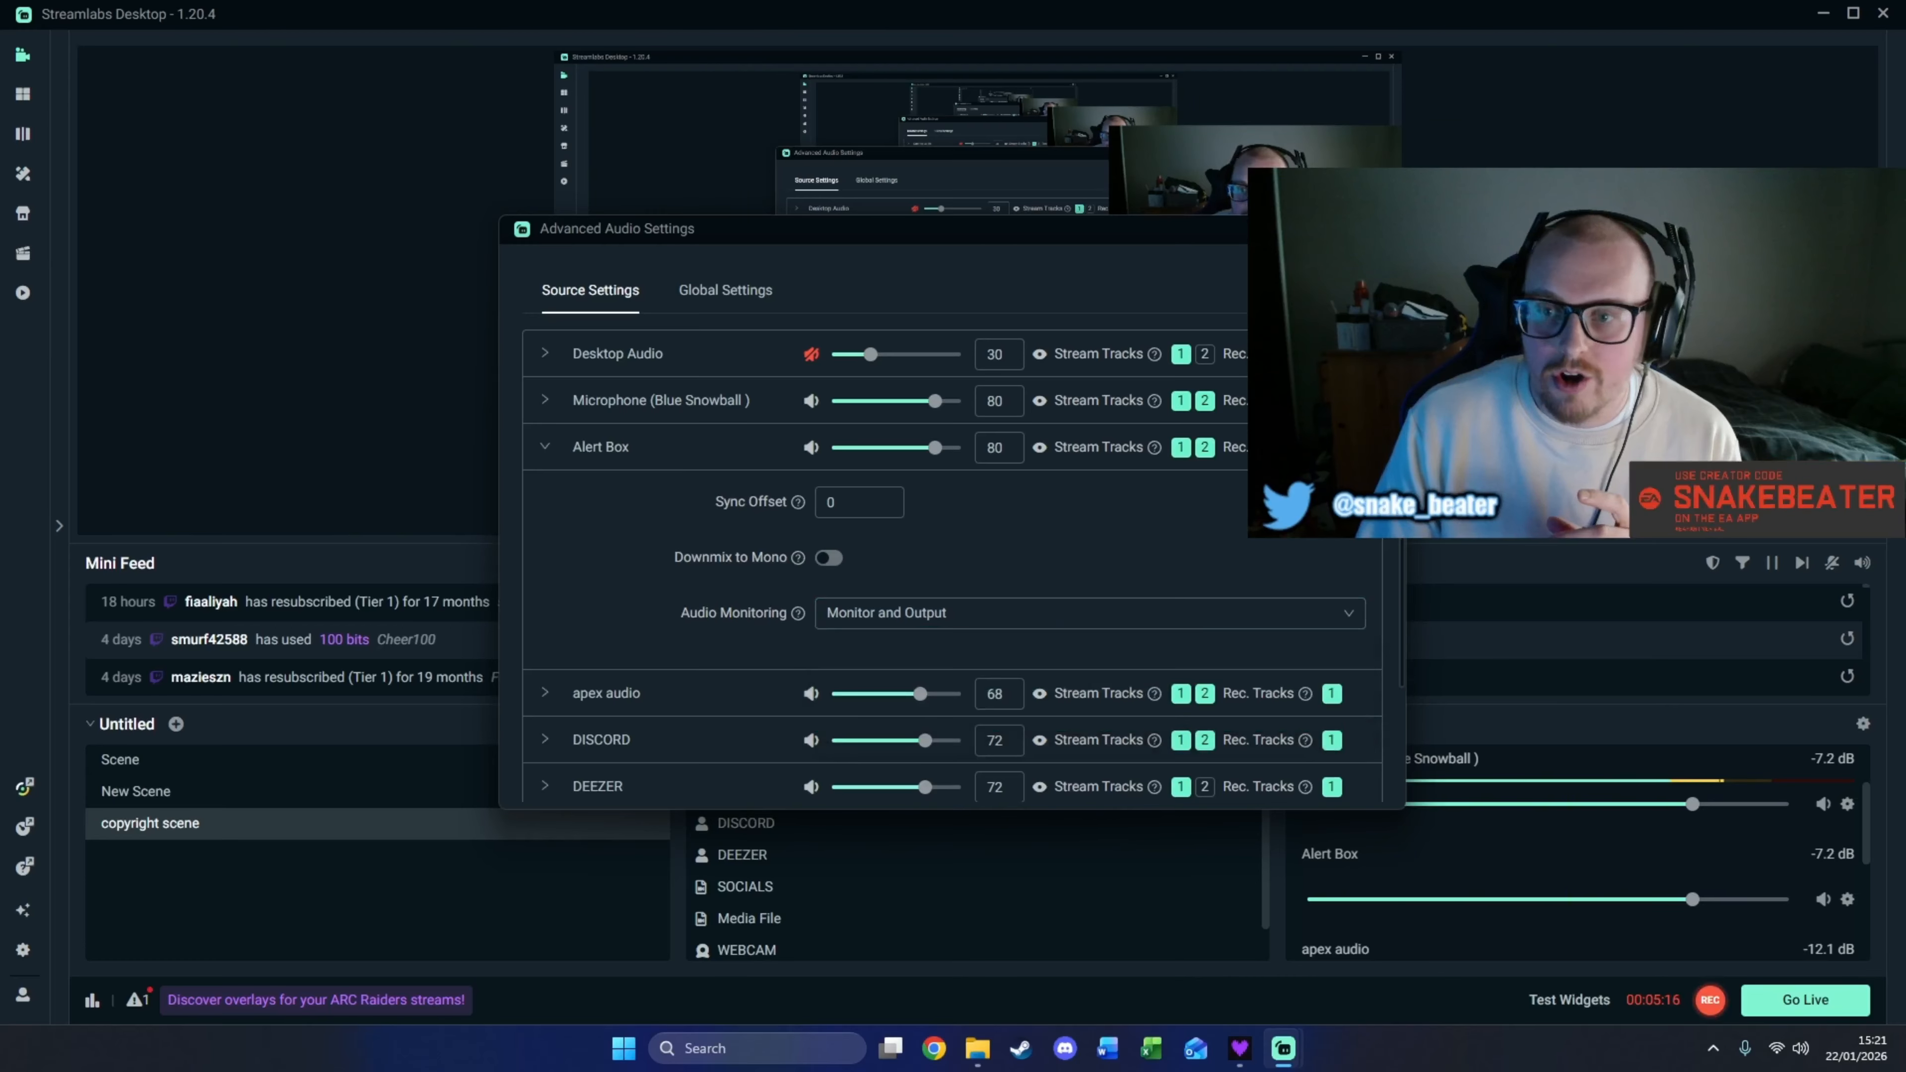
pyautogui.click(1384, 228)
# - Check the Control audio via Streamlabs Desktop option in the Alert Box source's browser settings and close them
pyautogui.click(1251, 761)
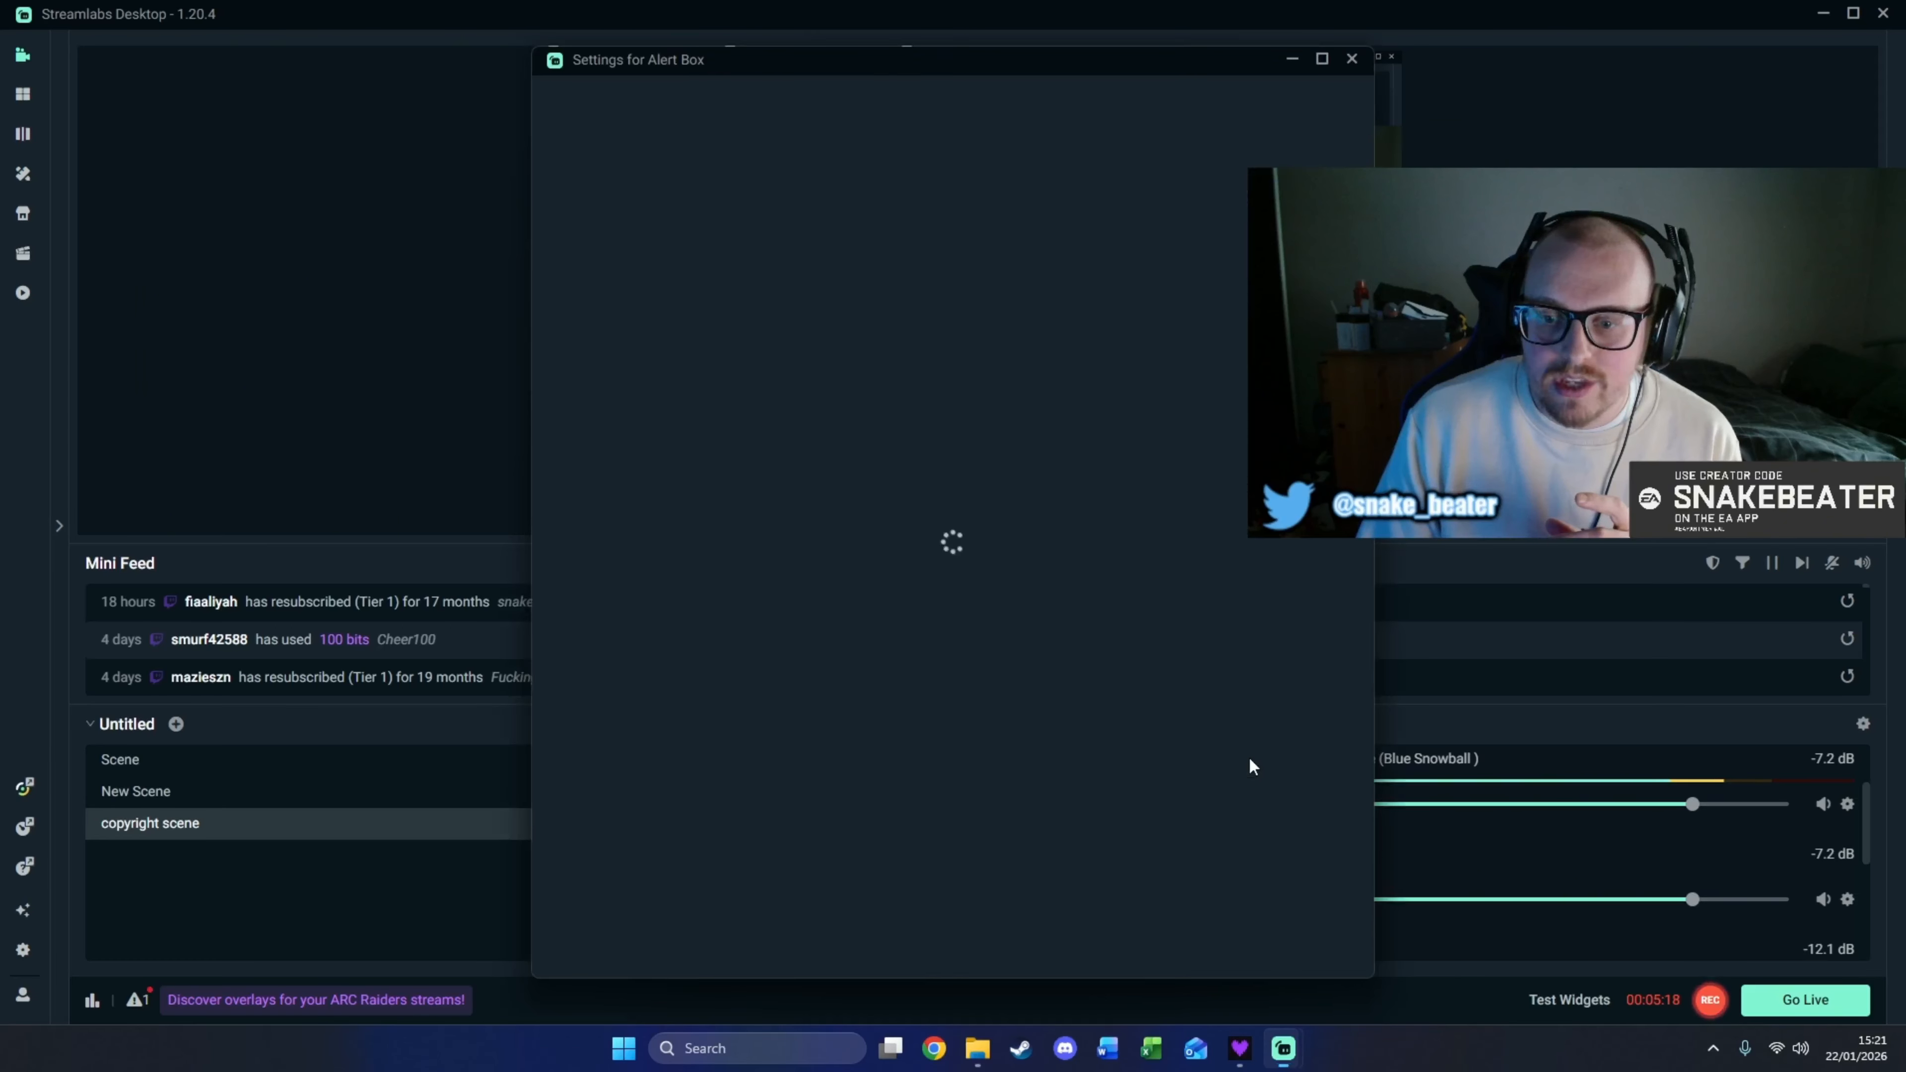
pyautogui.click(928, 495)
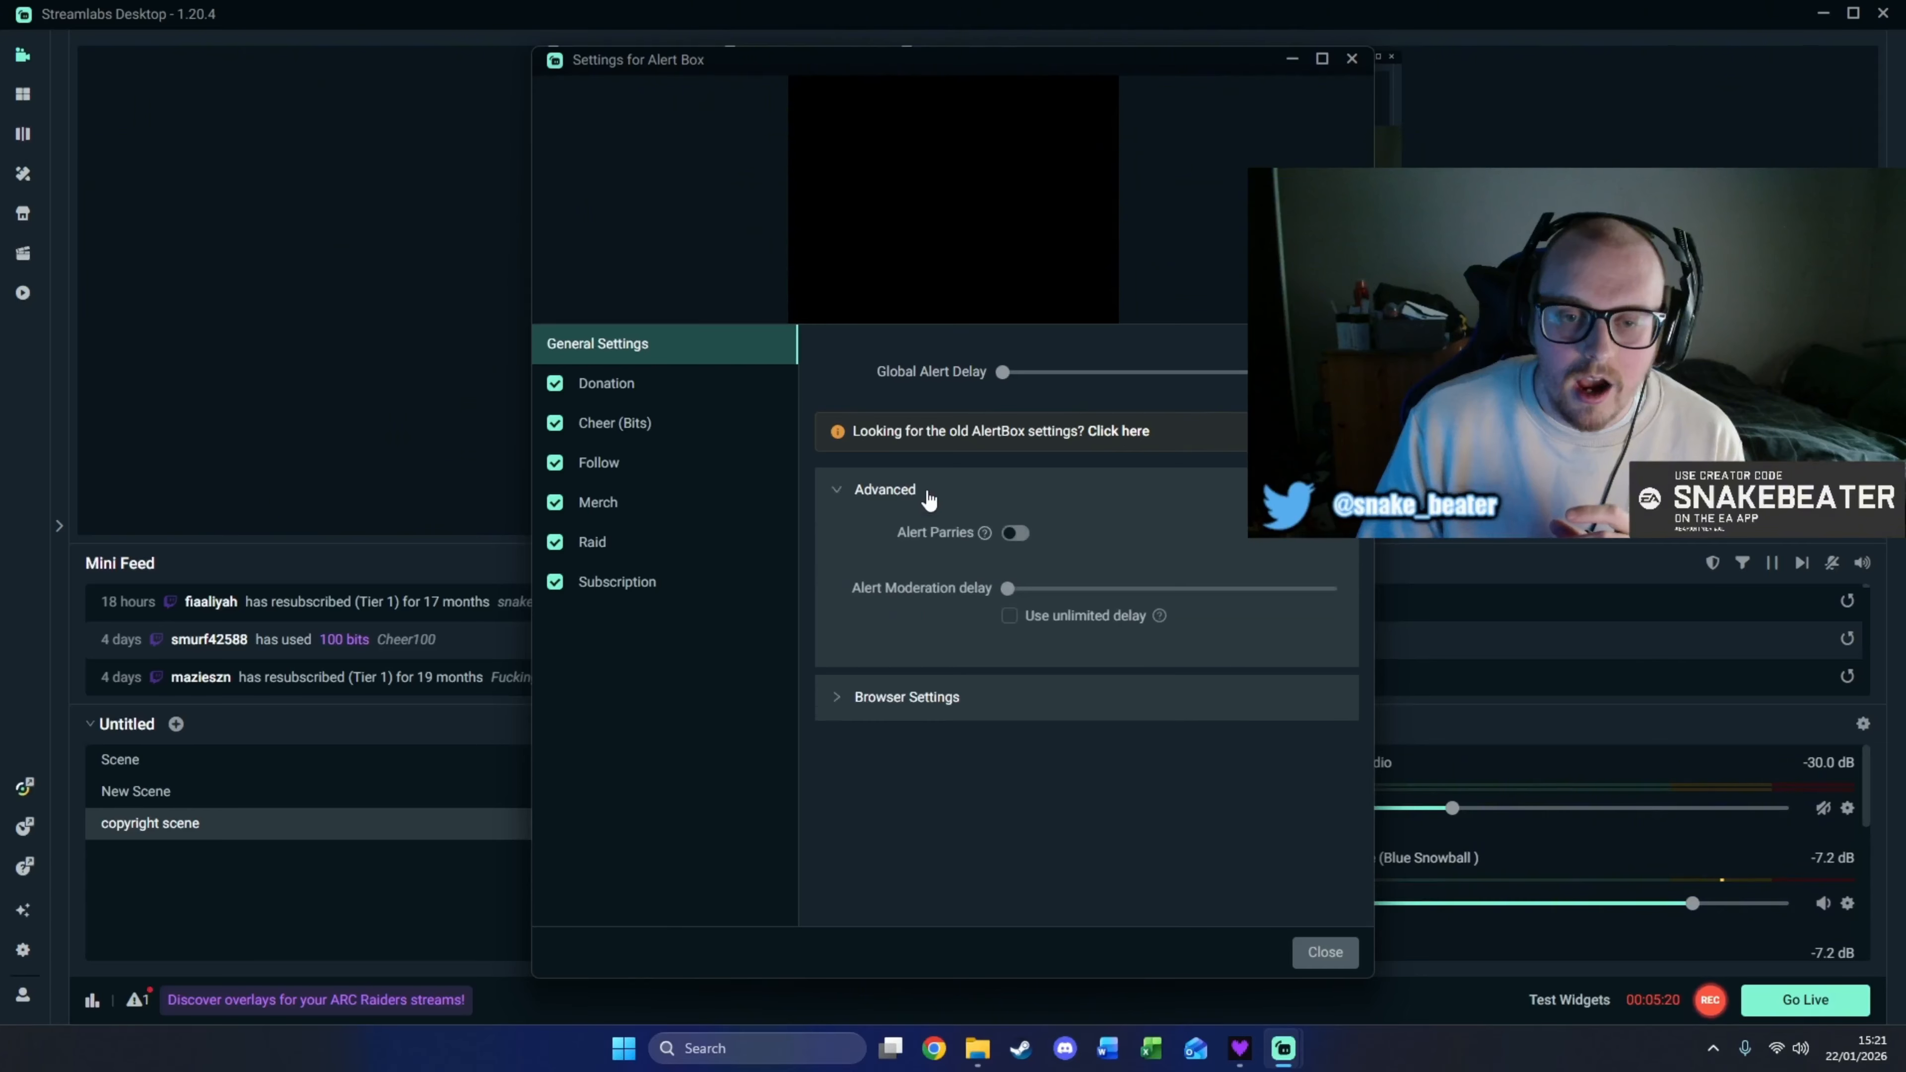
pyautogui.click(898, 497)
pyautogui.click(885, 540)
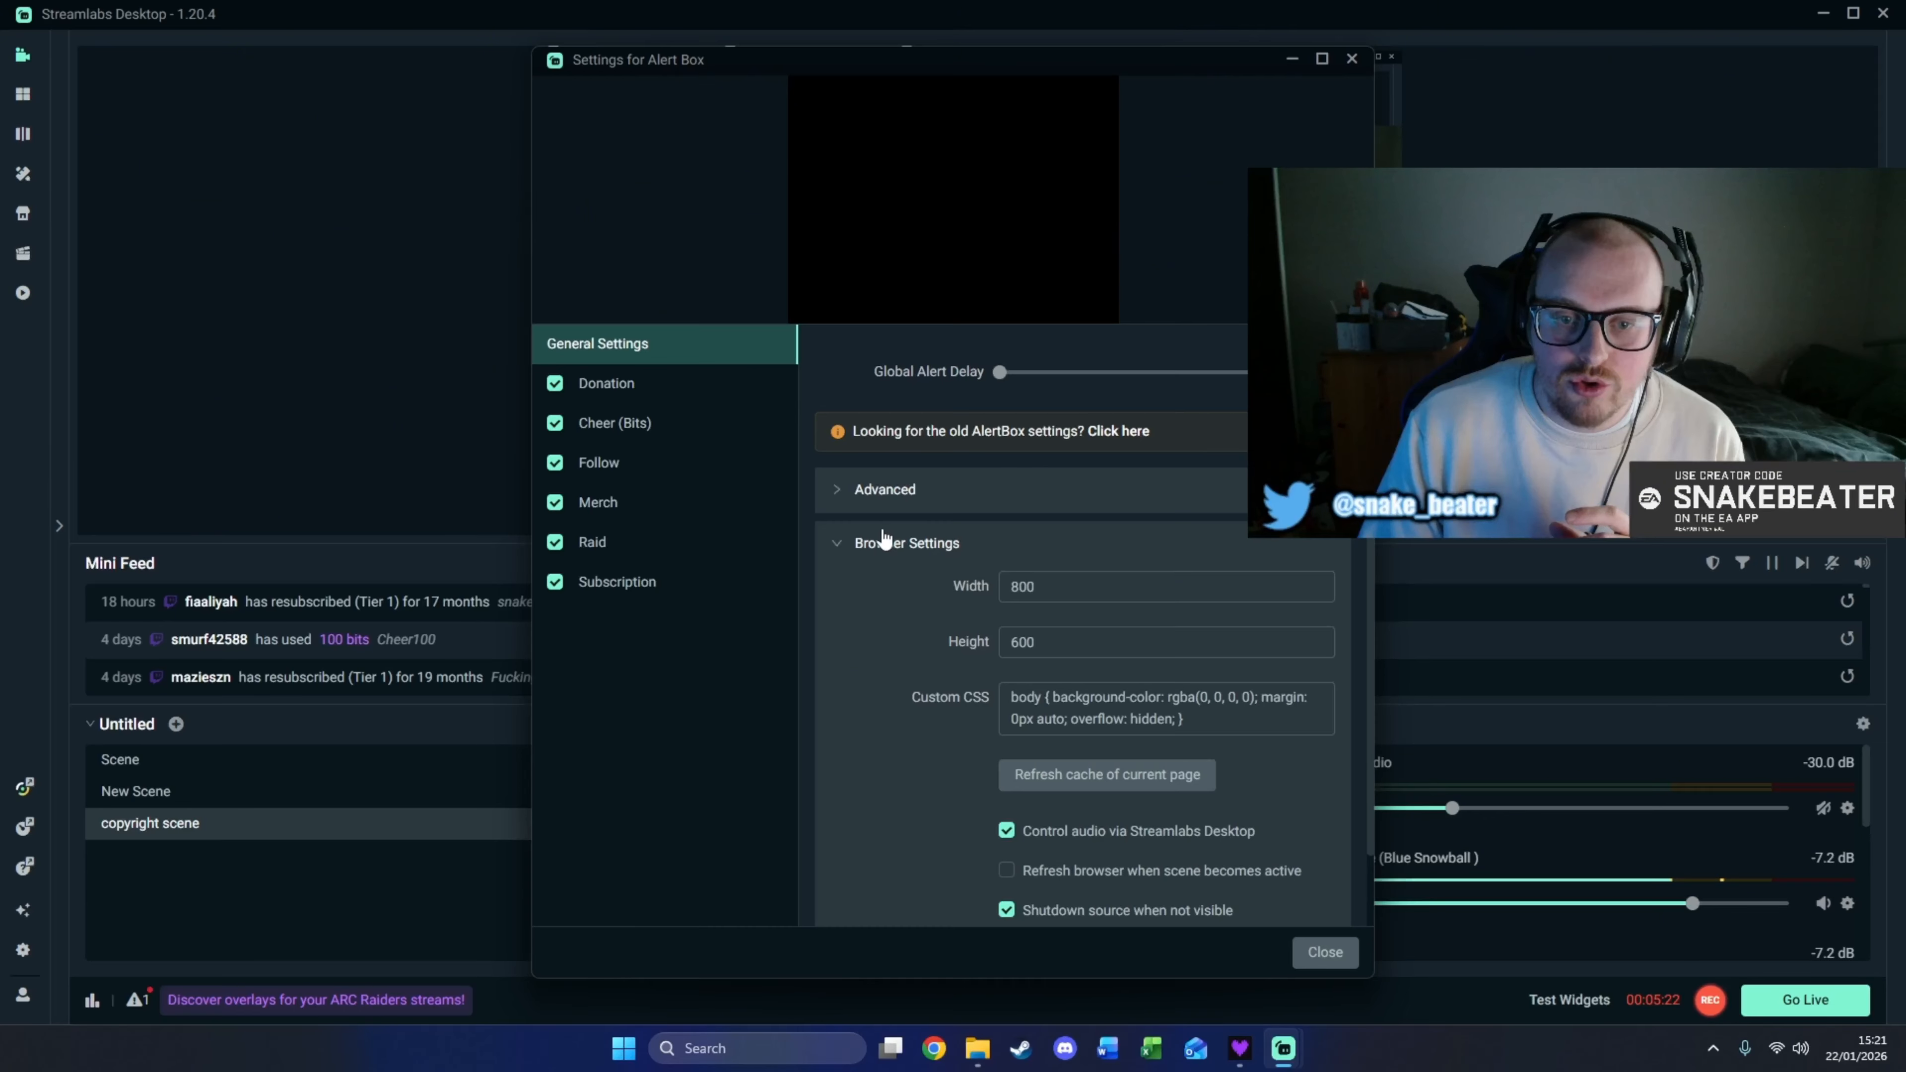
pyautogui.scroll(-1, 892, 603)
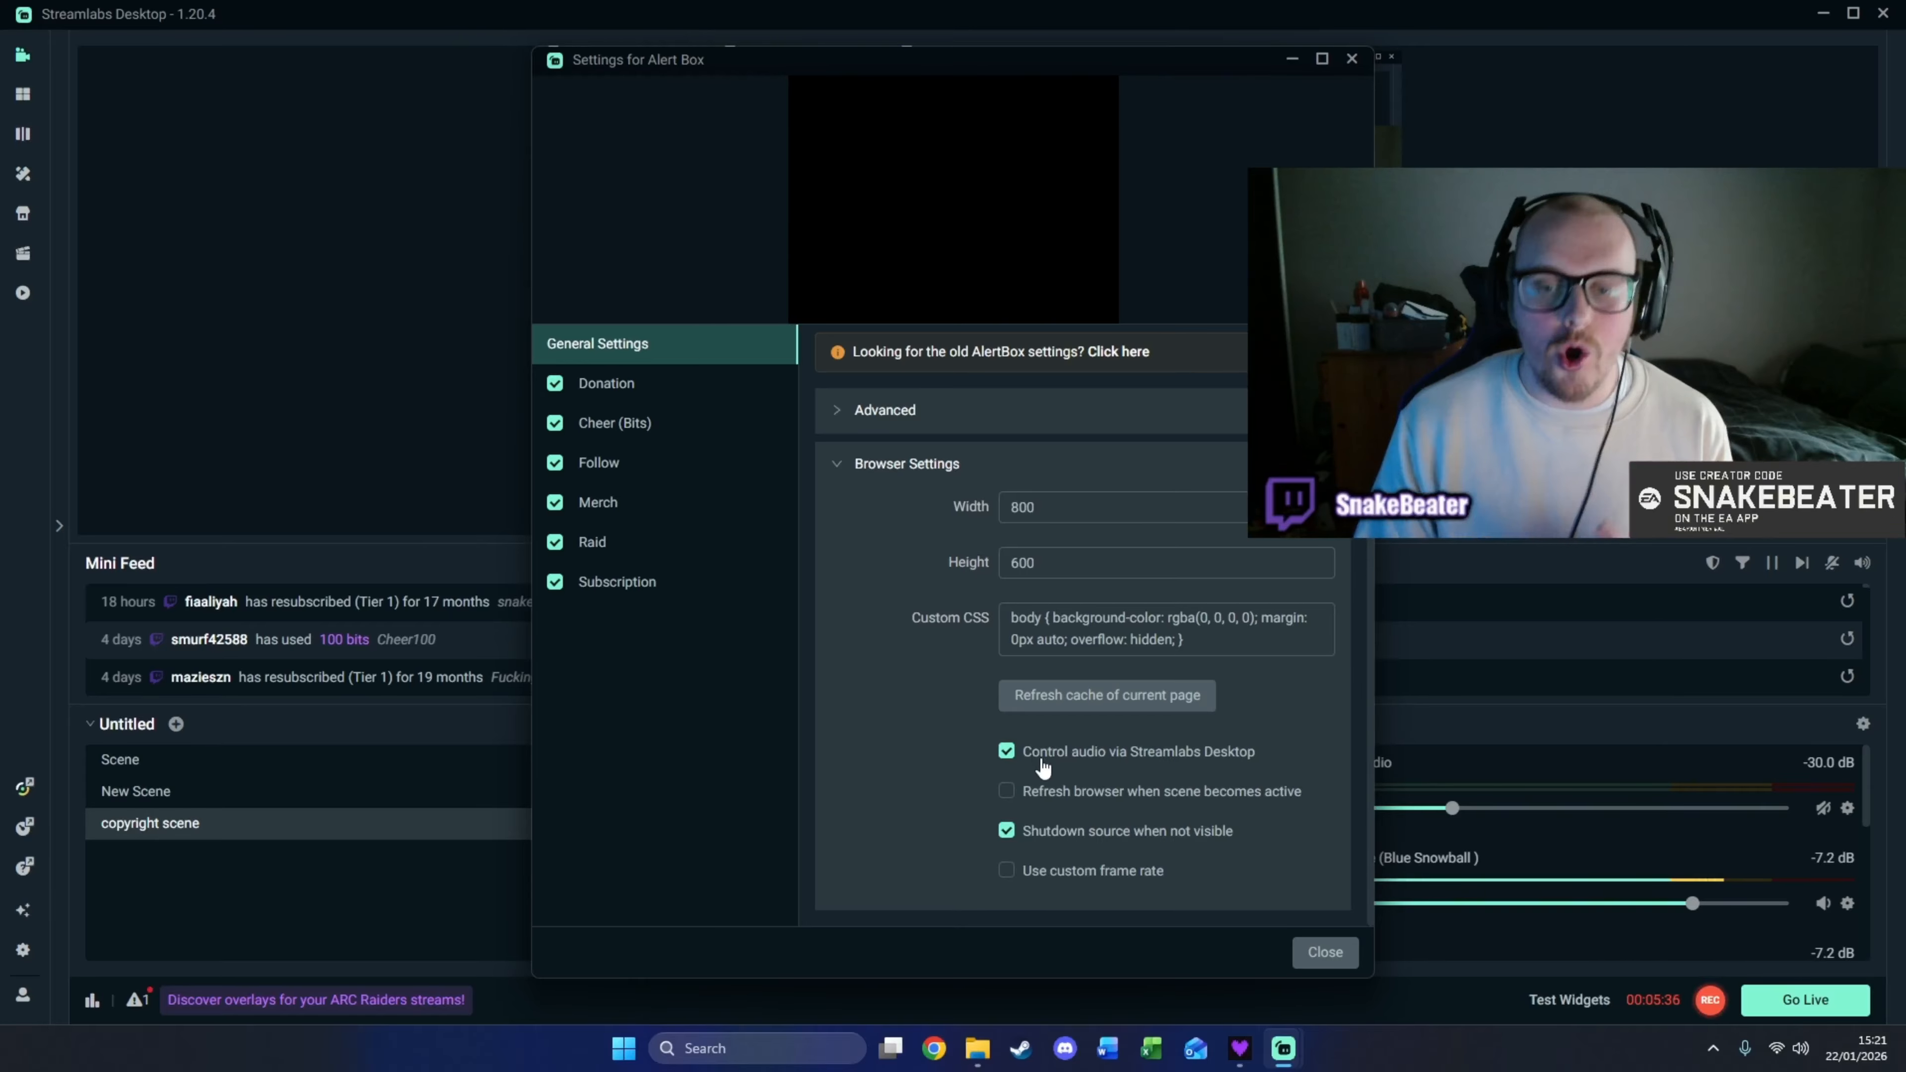
pyautogui.click(1325, 952)
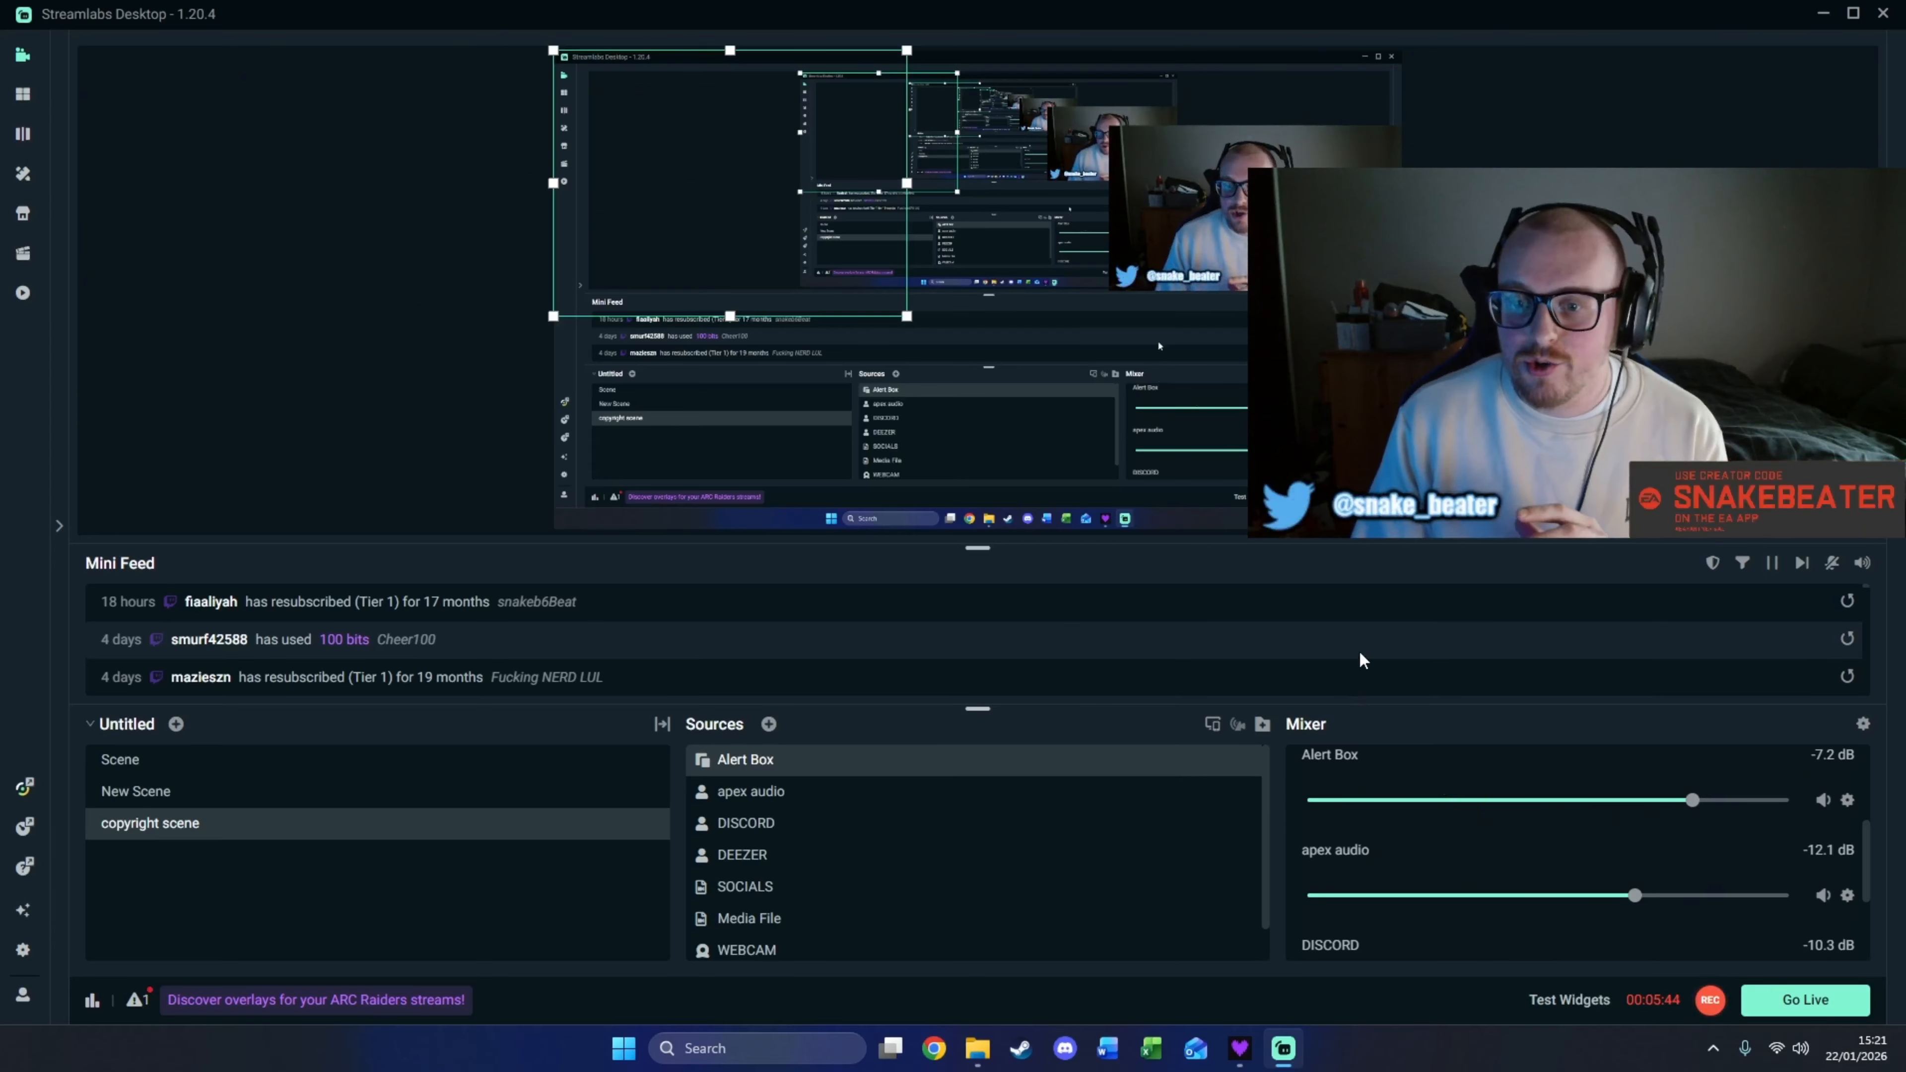
# - Enlarge the area holding the scenes, sources and mixer, and review the mixer's channels from Desktop Audio through DEEZER
pyautogui.moveTo(1353, 702); pyautogui.dragTo(1355, 623)
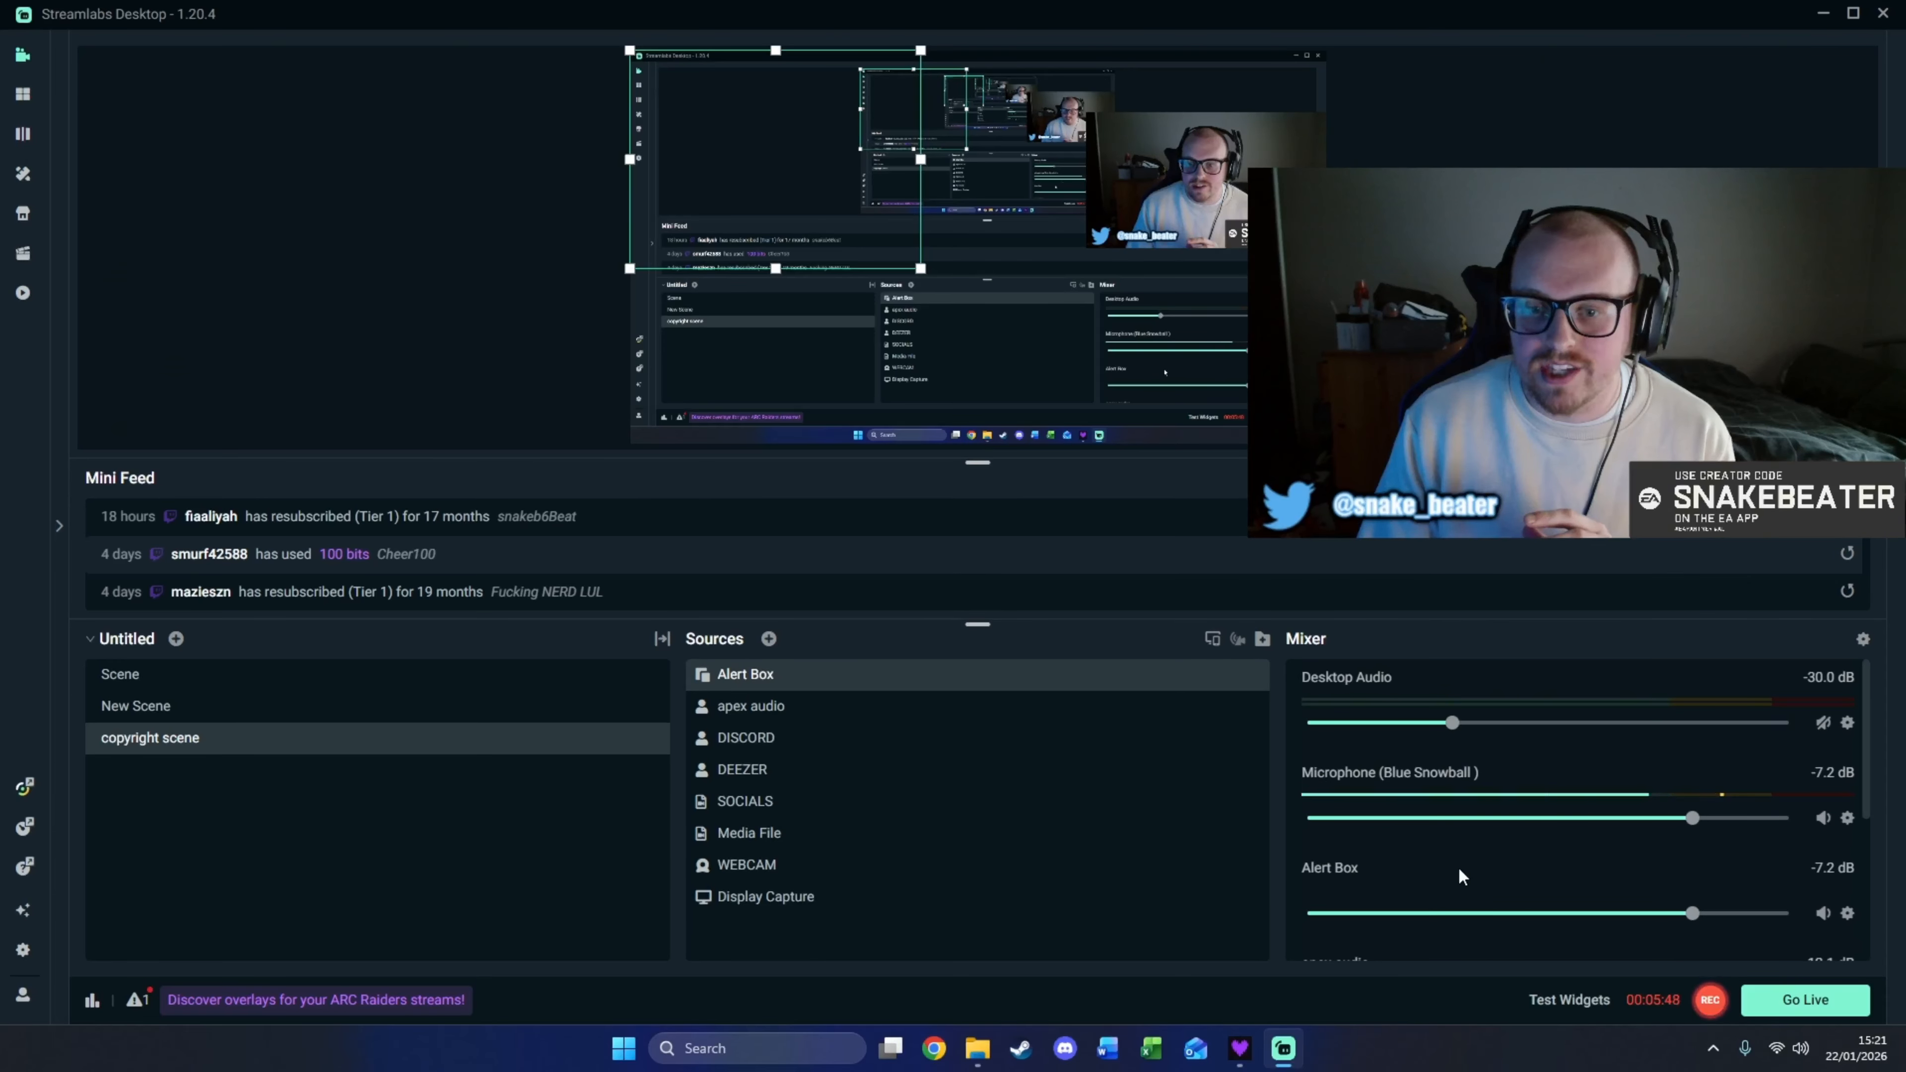
pyautogui.scroll(-1, 1454, 858)
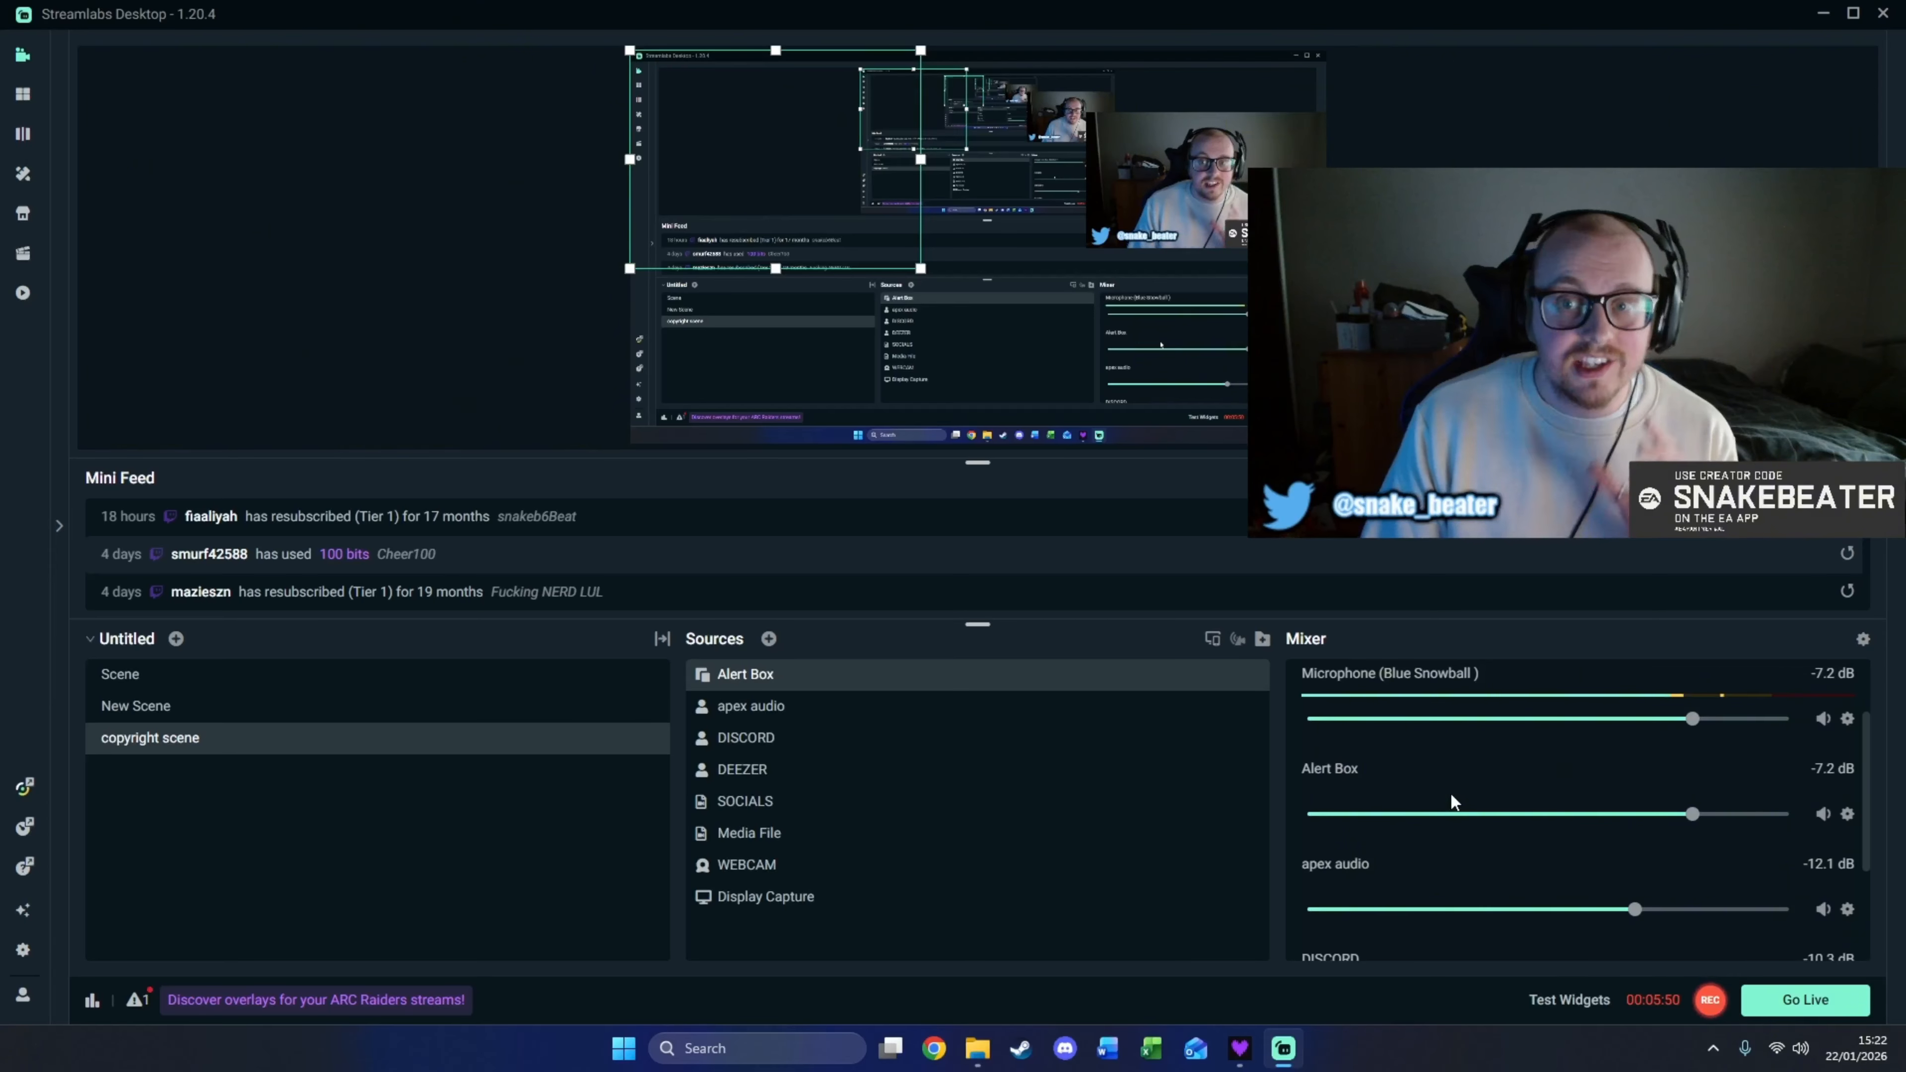
pyautogui.scroll(1, 1450, 793)
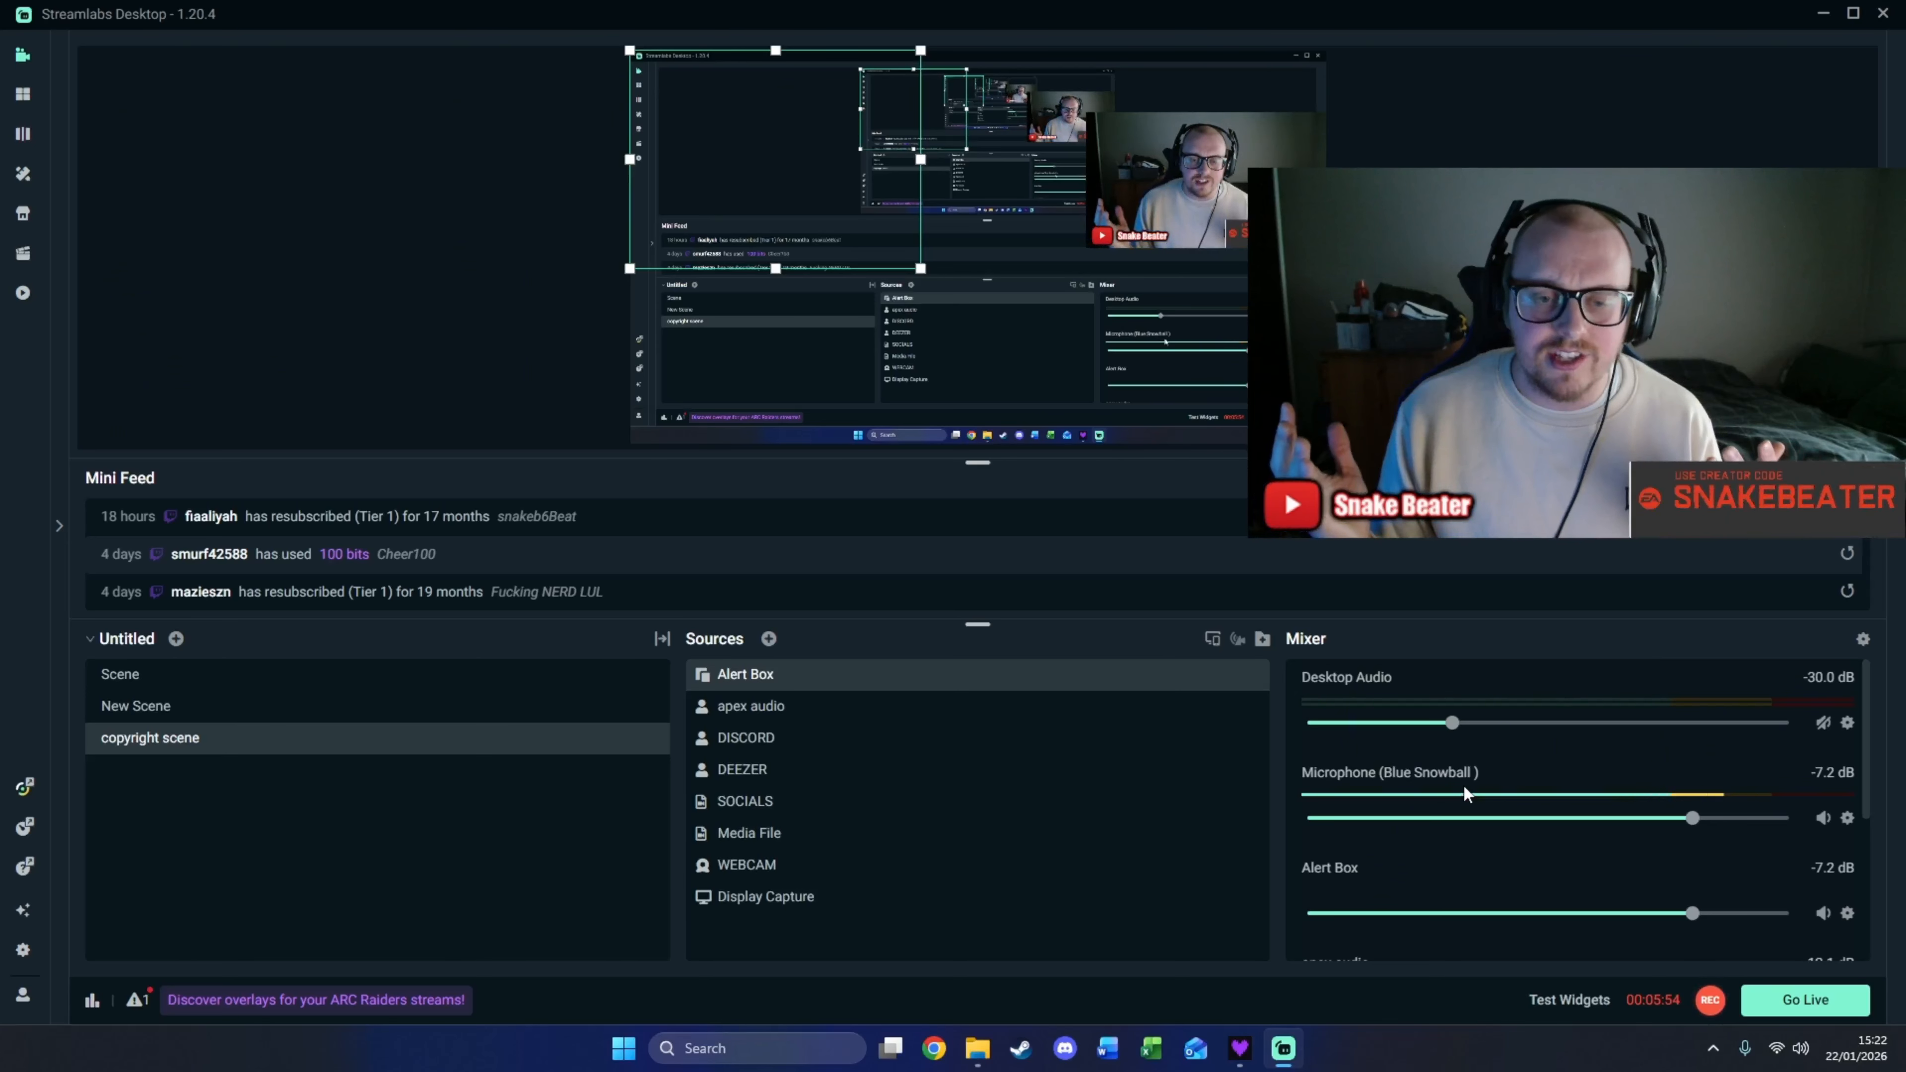
pyautogui.scroll(-1, 1499, 805)
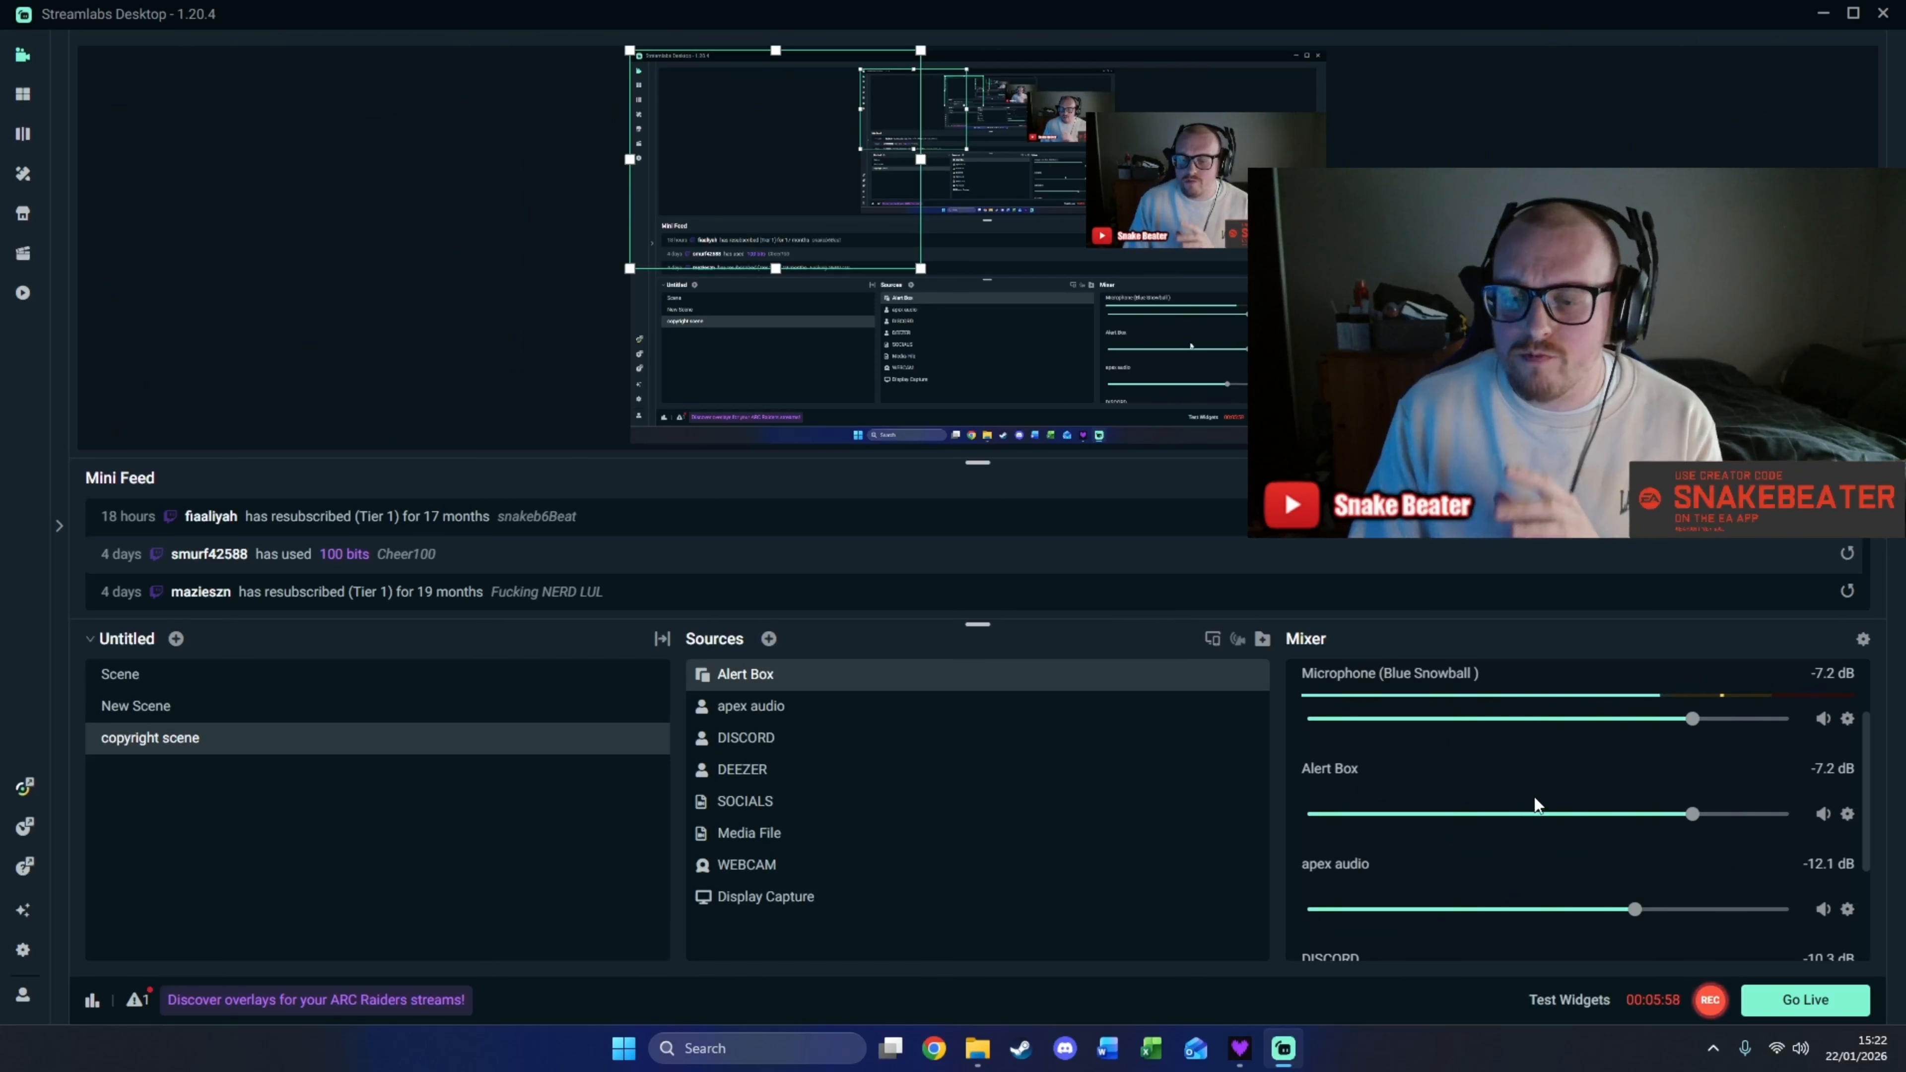
pyautogui.scroll(1, 1577, 792)
pyautogui.scroll(-1, 1578, 794)
pyautogui.scroll(1, 1658, 765)
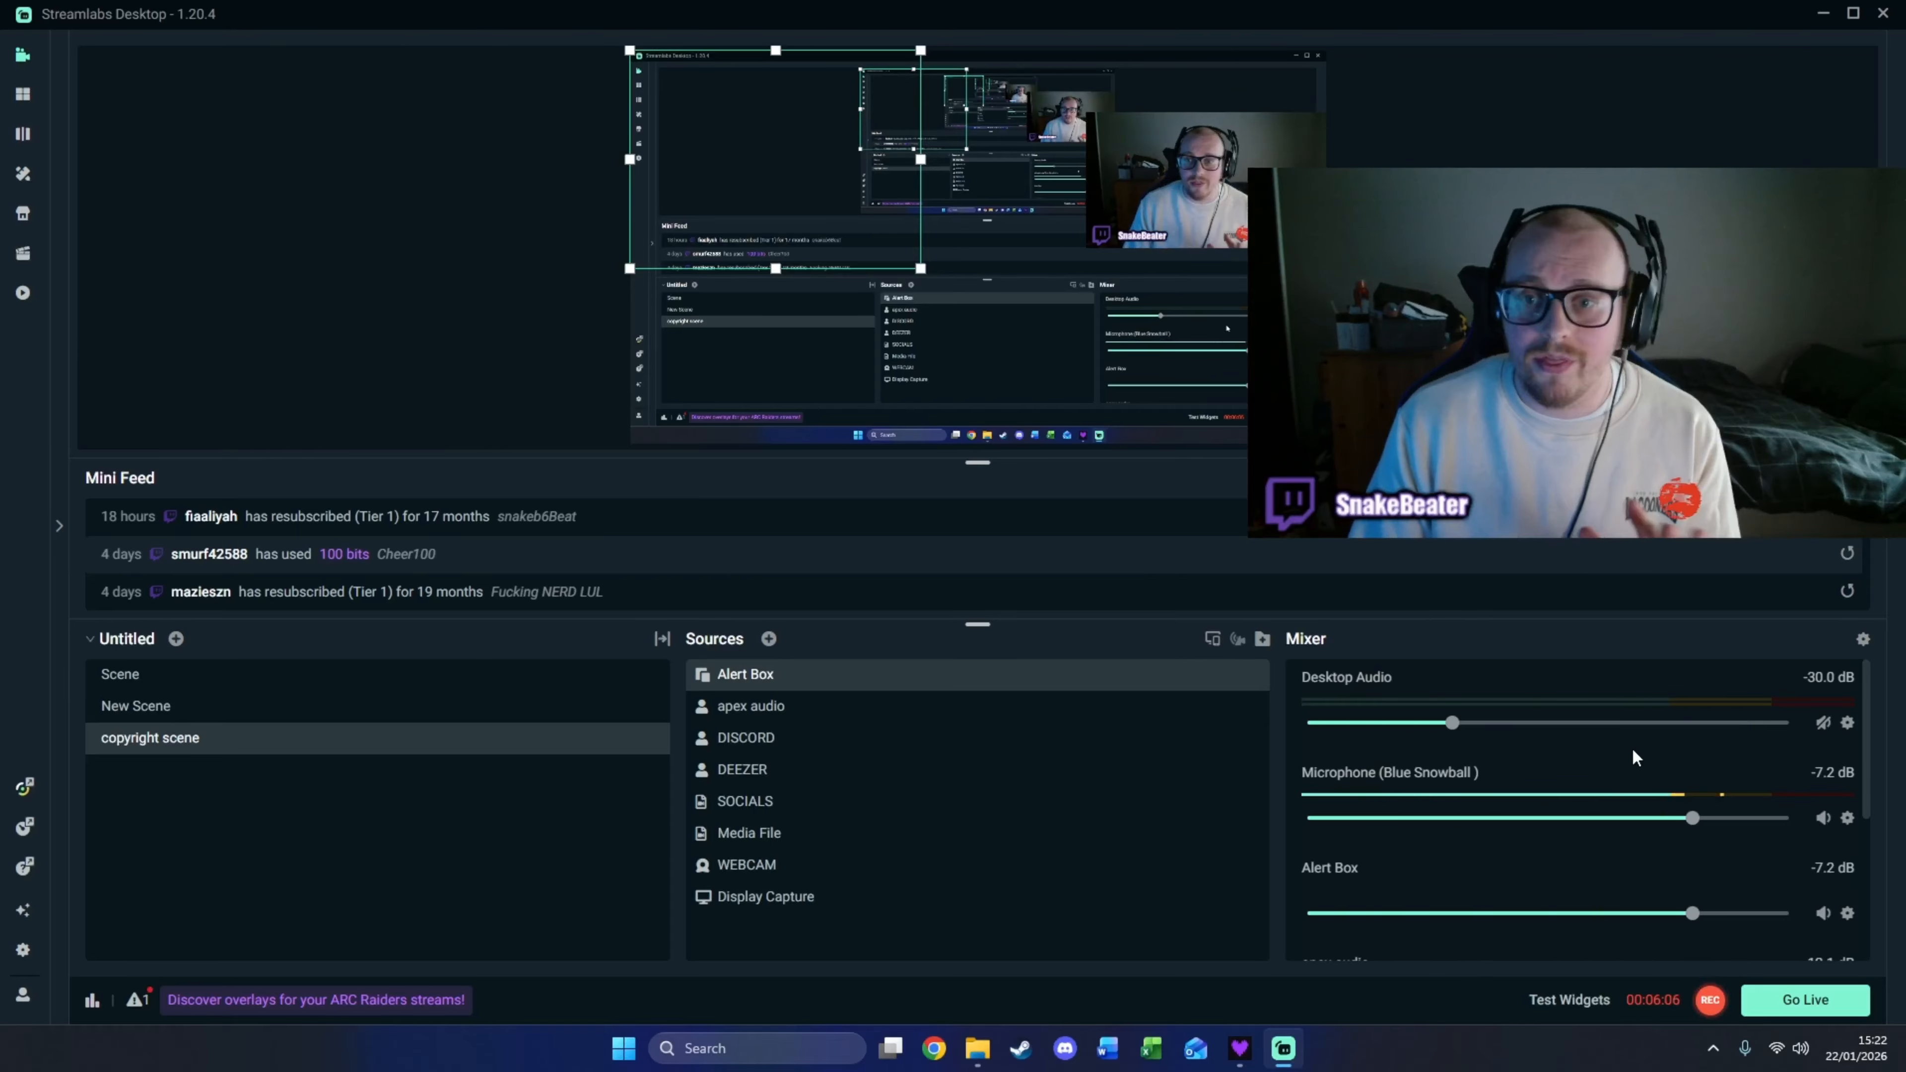
pyautogui.scroll(-1, 1633, 752)
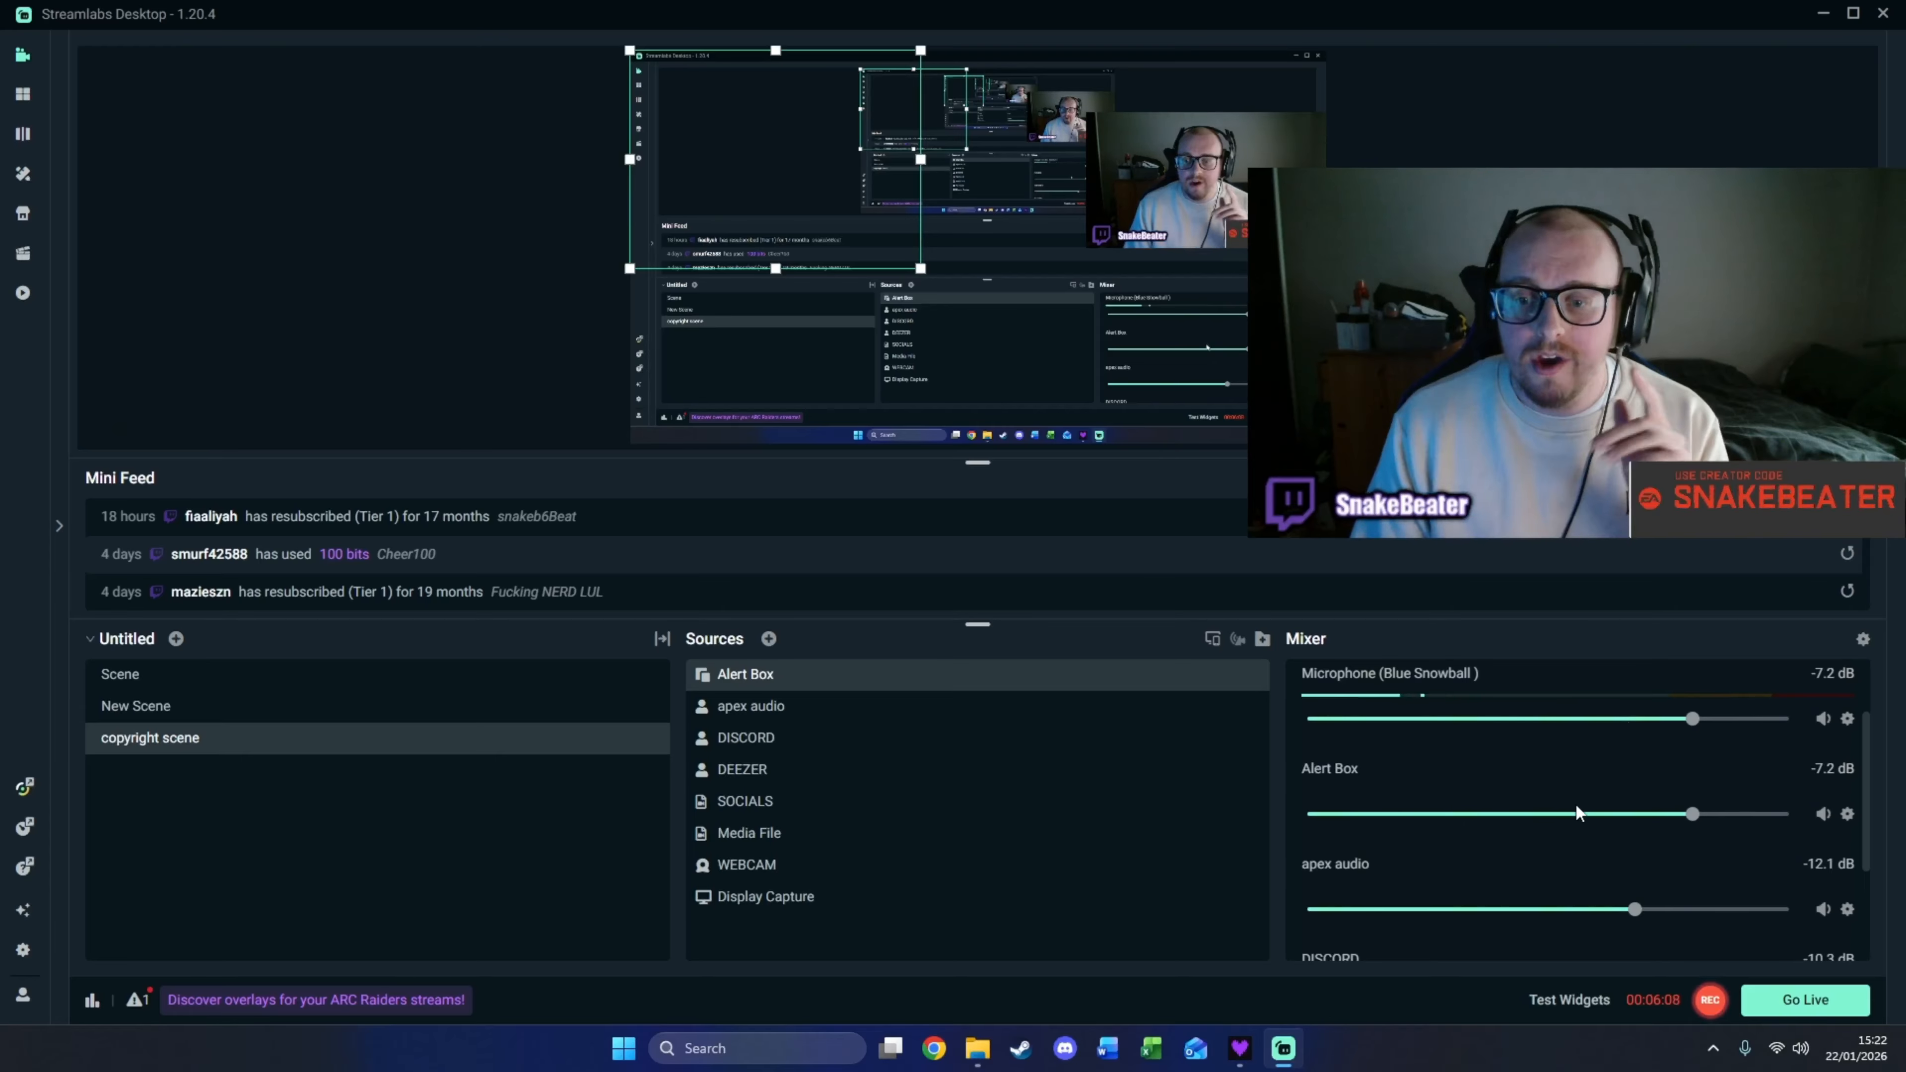
pyautogui.scroll(-1, 1573, 832)
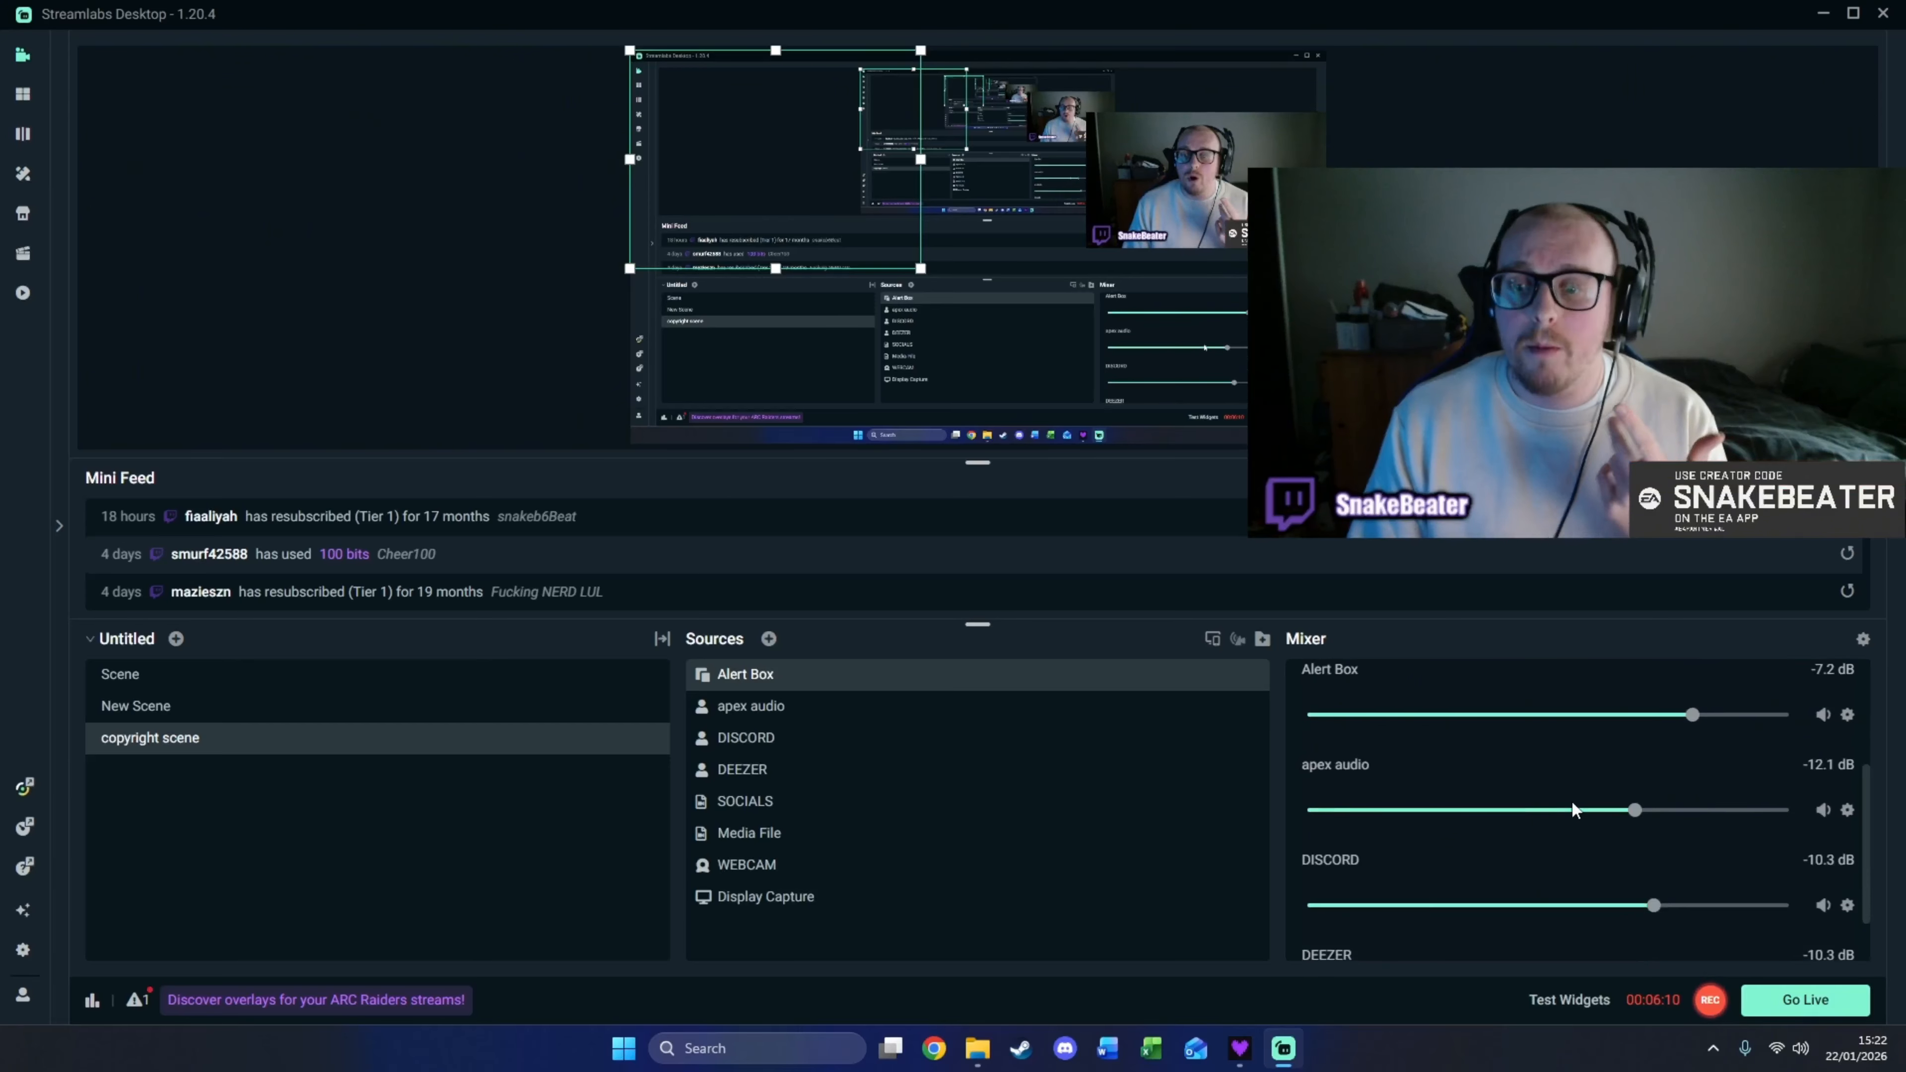
pyautogui.scroll(-2, 1573, 829)
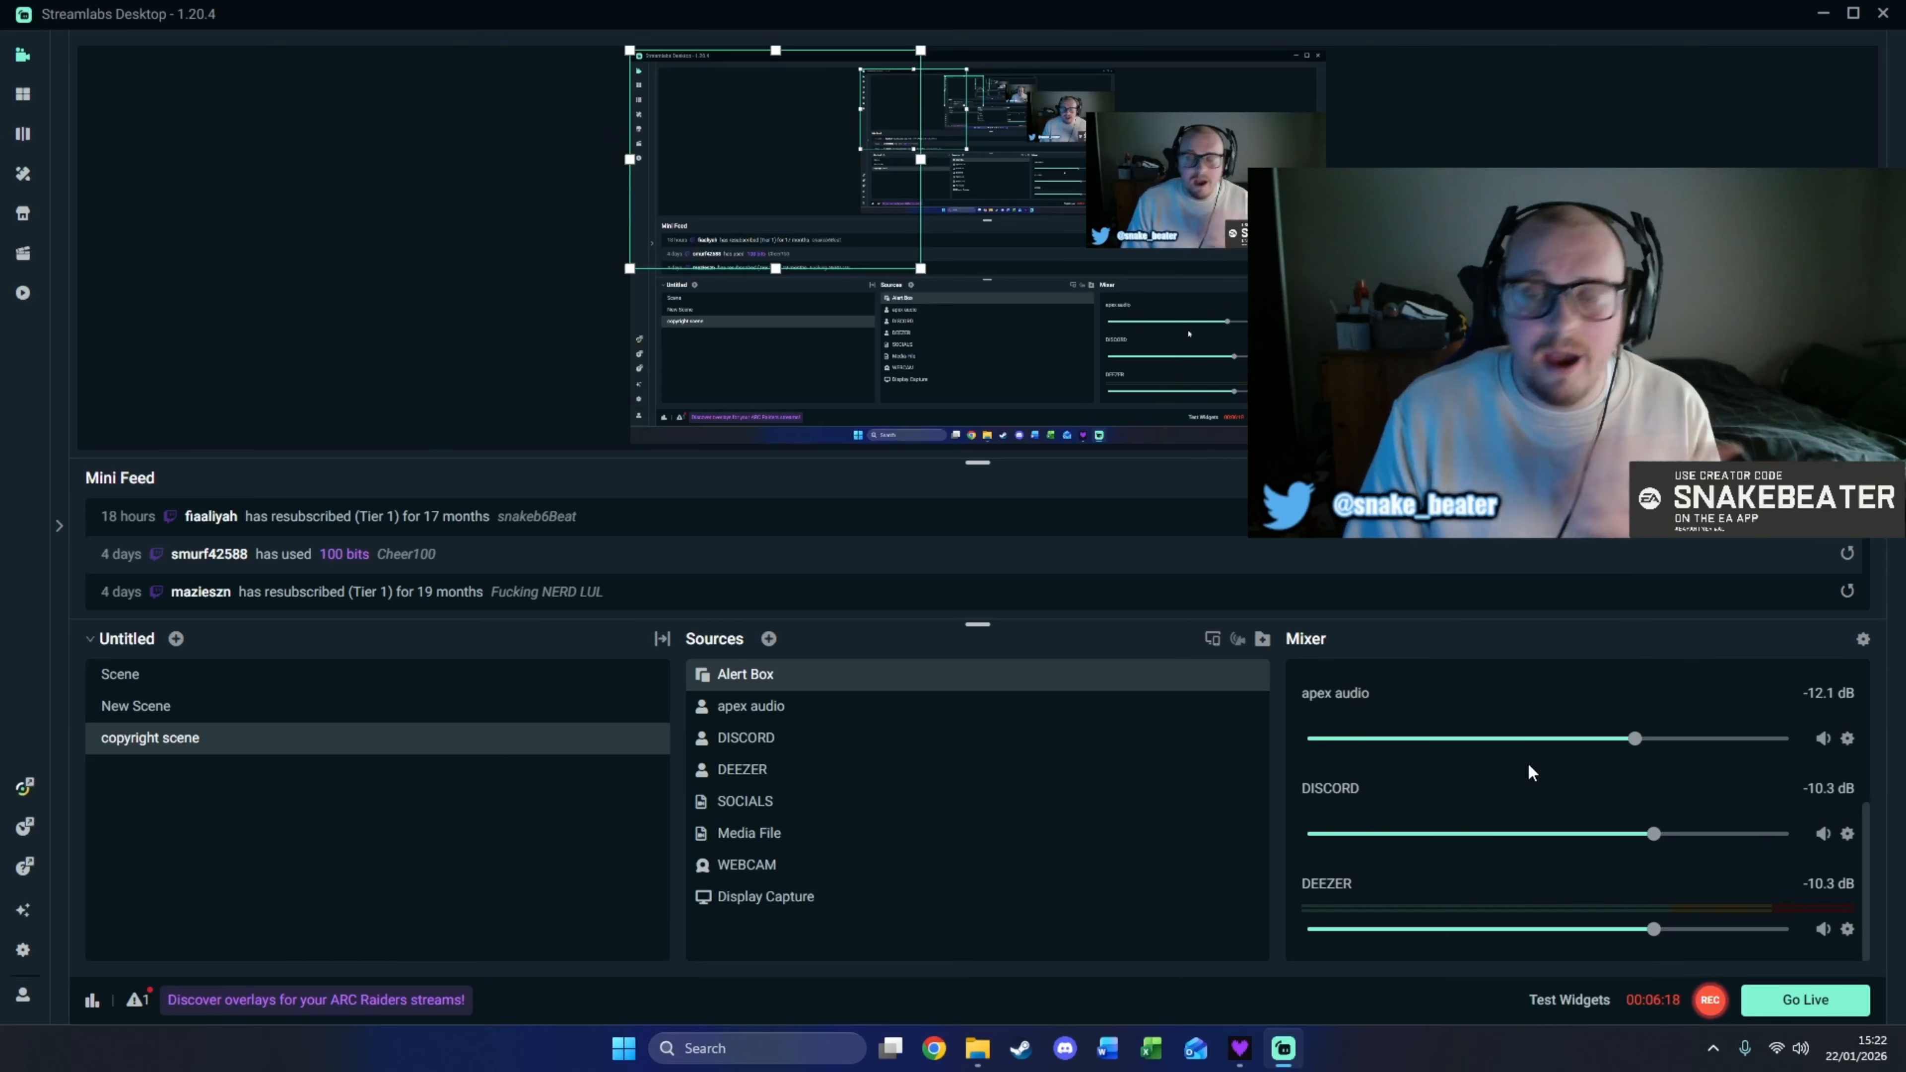
# - Add the existing GOOGLE source, of the Application Audio type, to the copyright scene
pyautogui.click(768, 638)
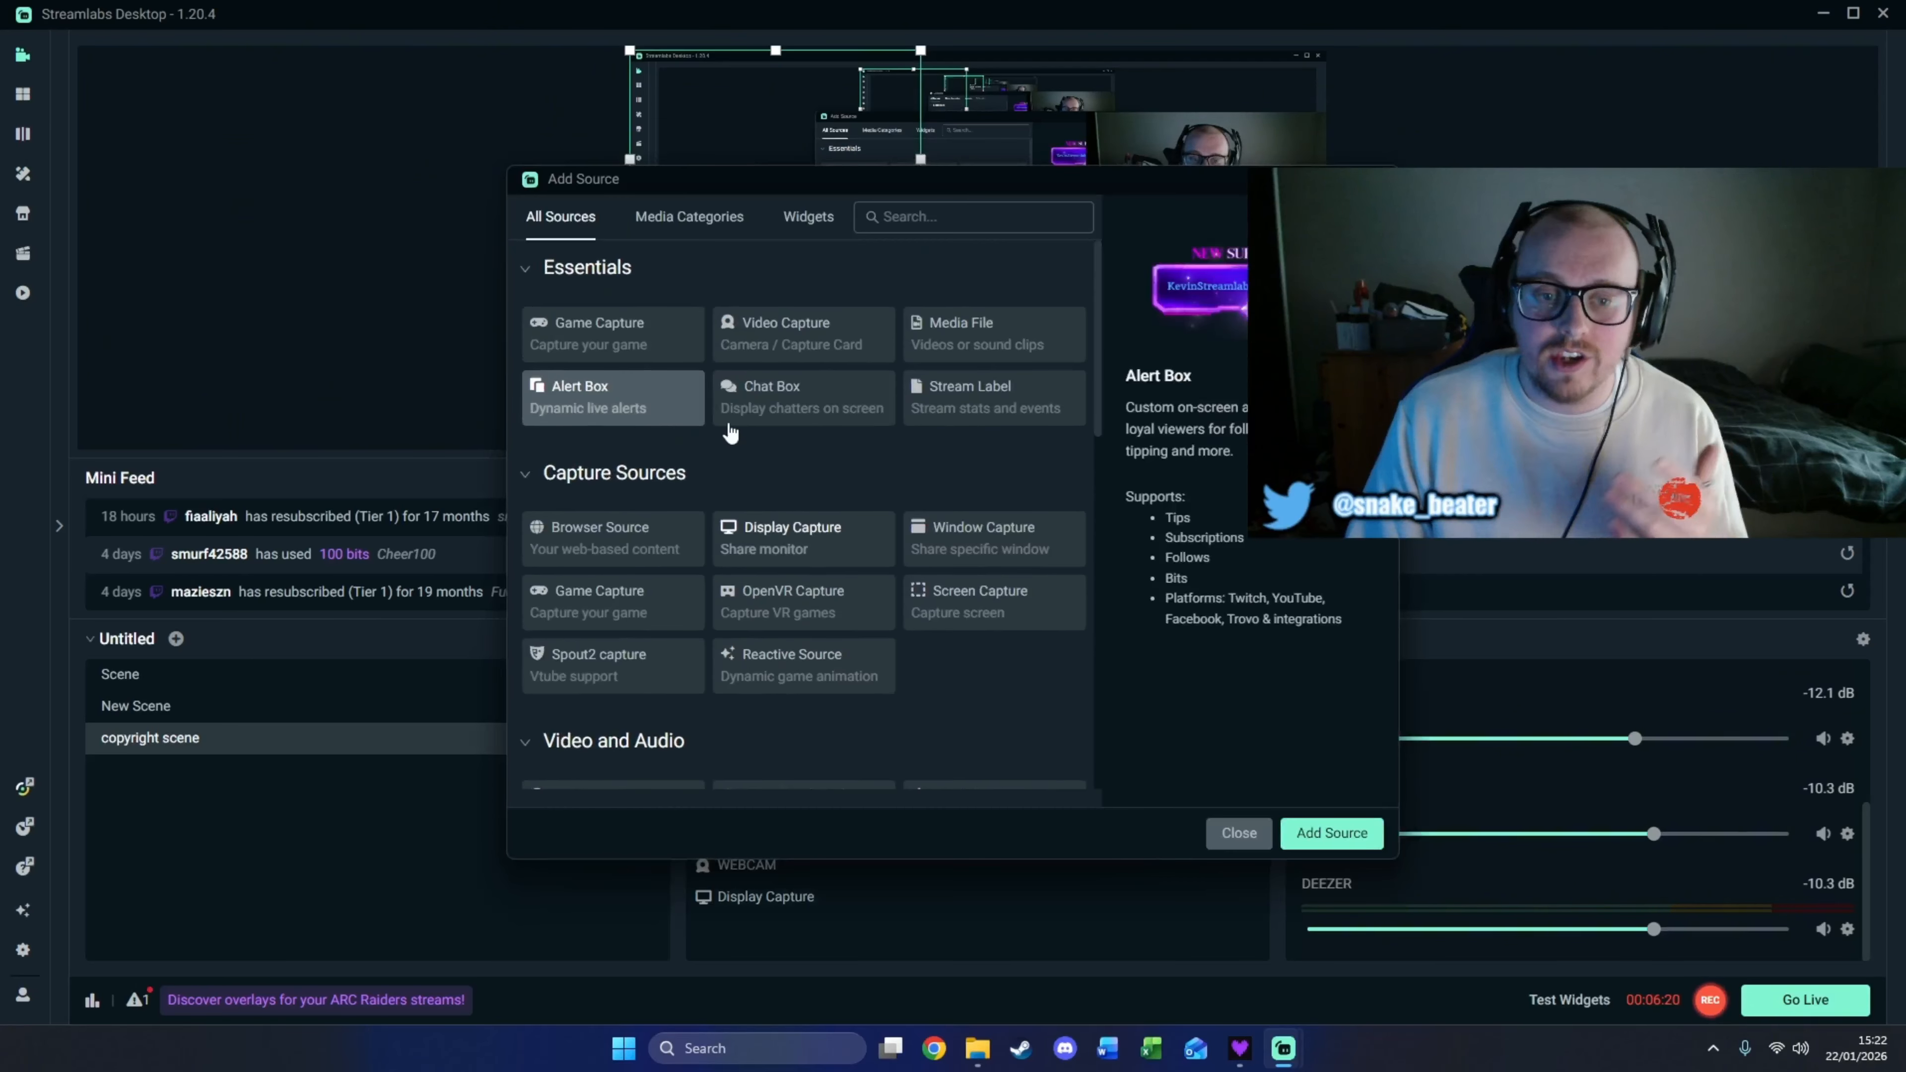
pyautogui.scroll(-3, 826, 675)
pyautogui.click(829, 679)
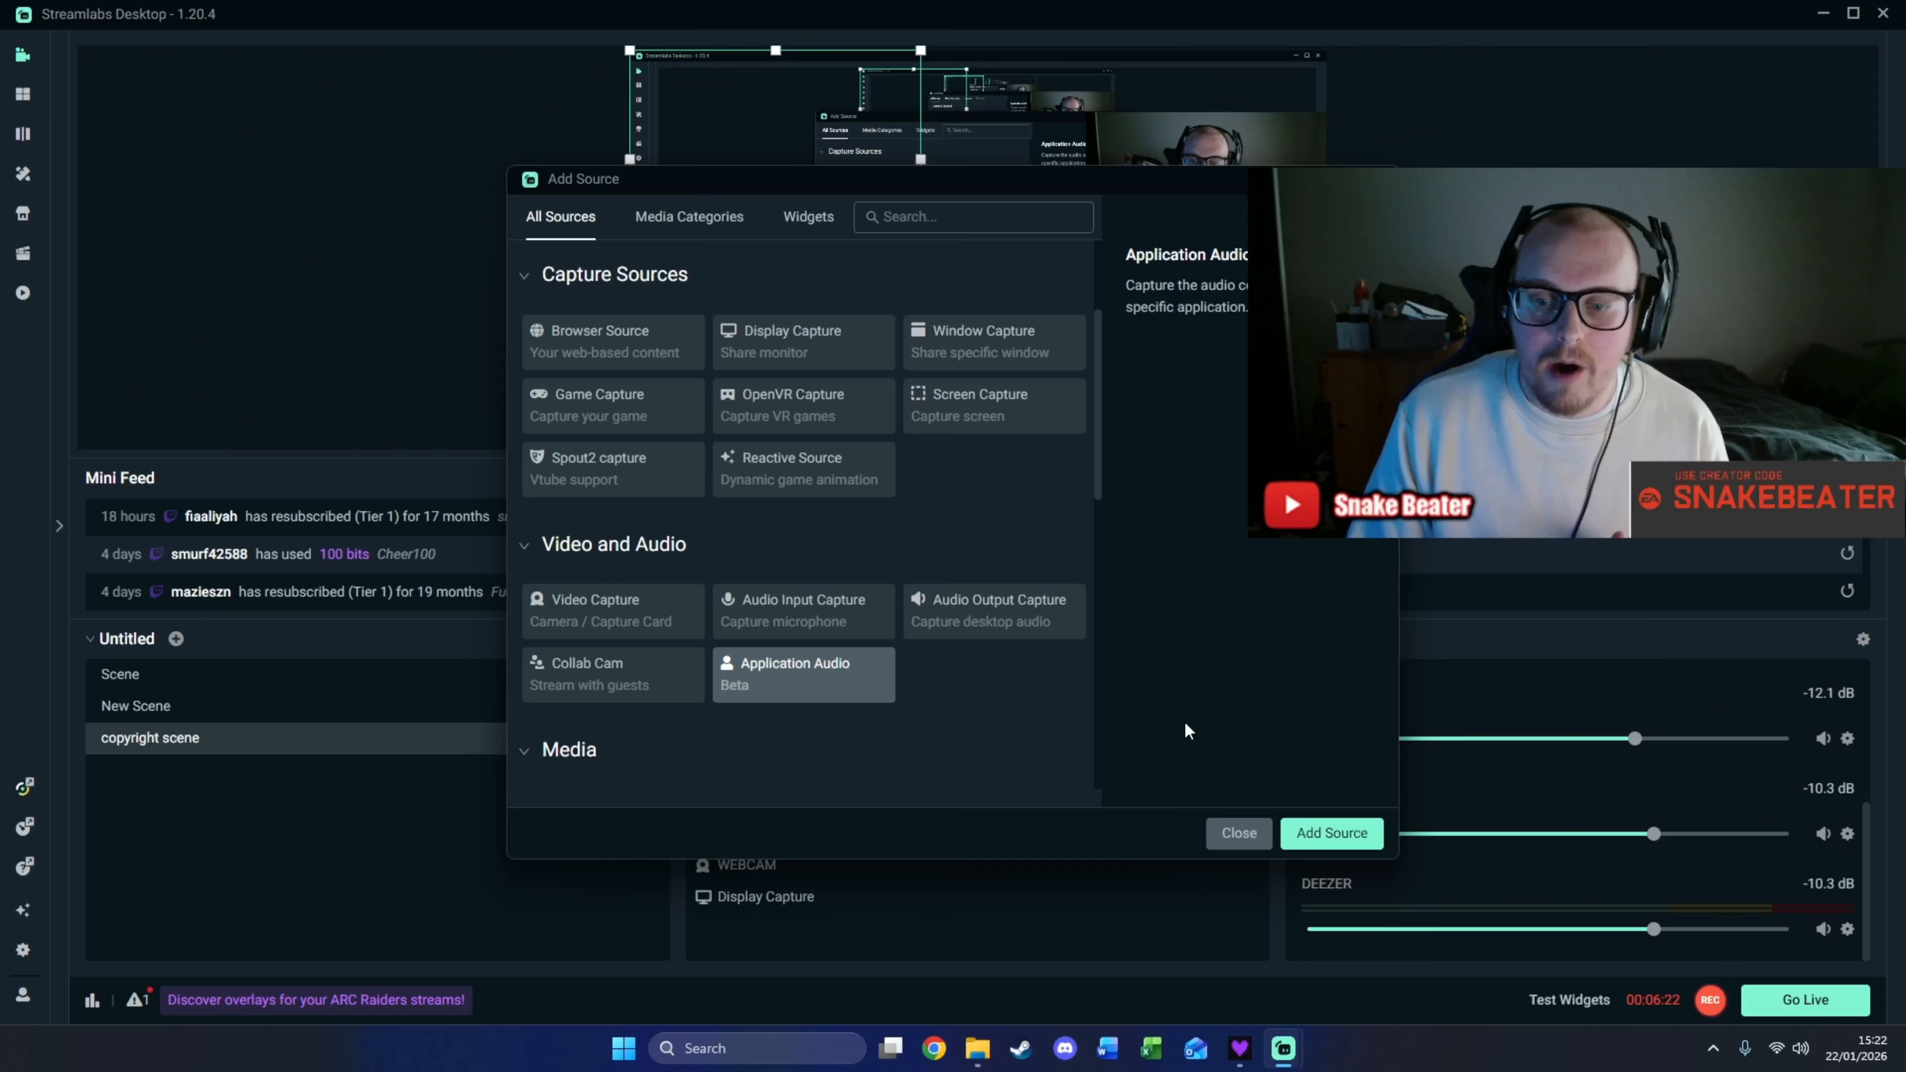
pyautogui.click(1332, 833)
pyautogui.click(810, 494)
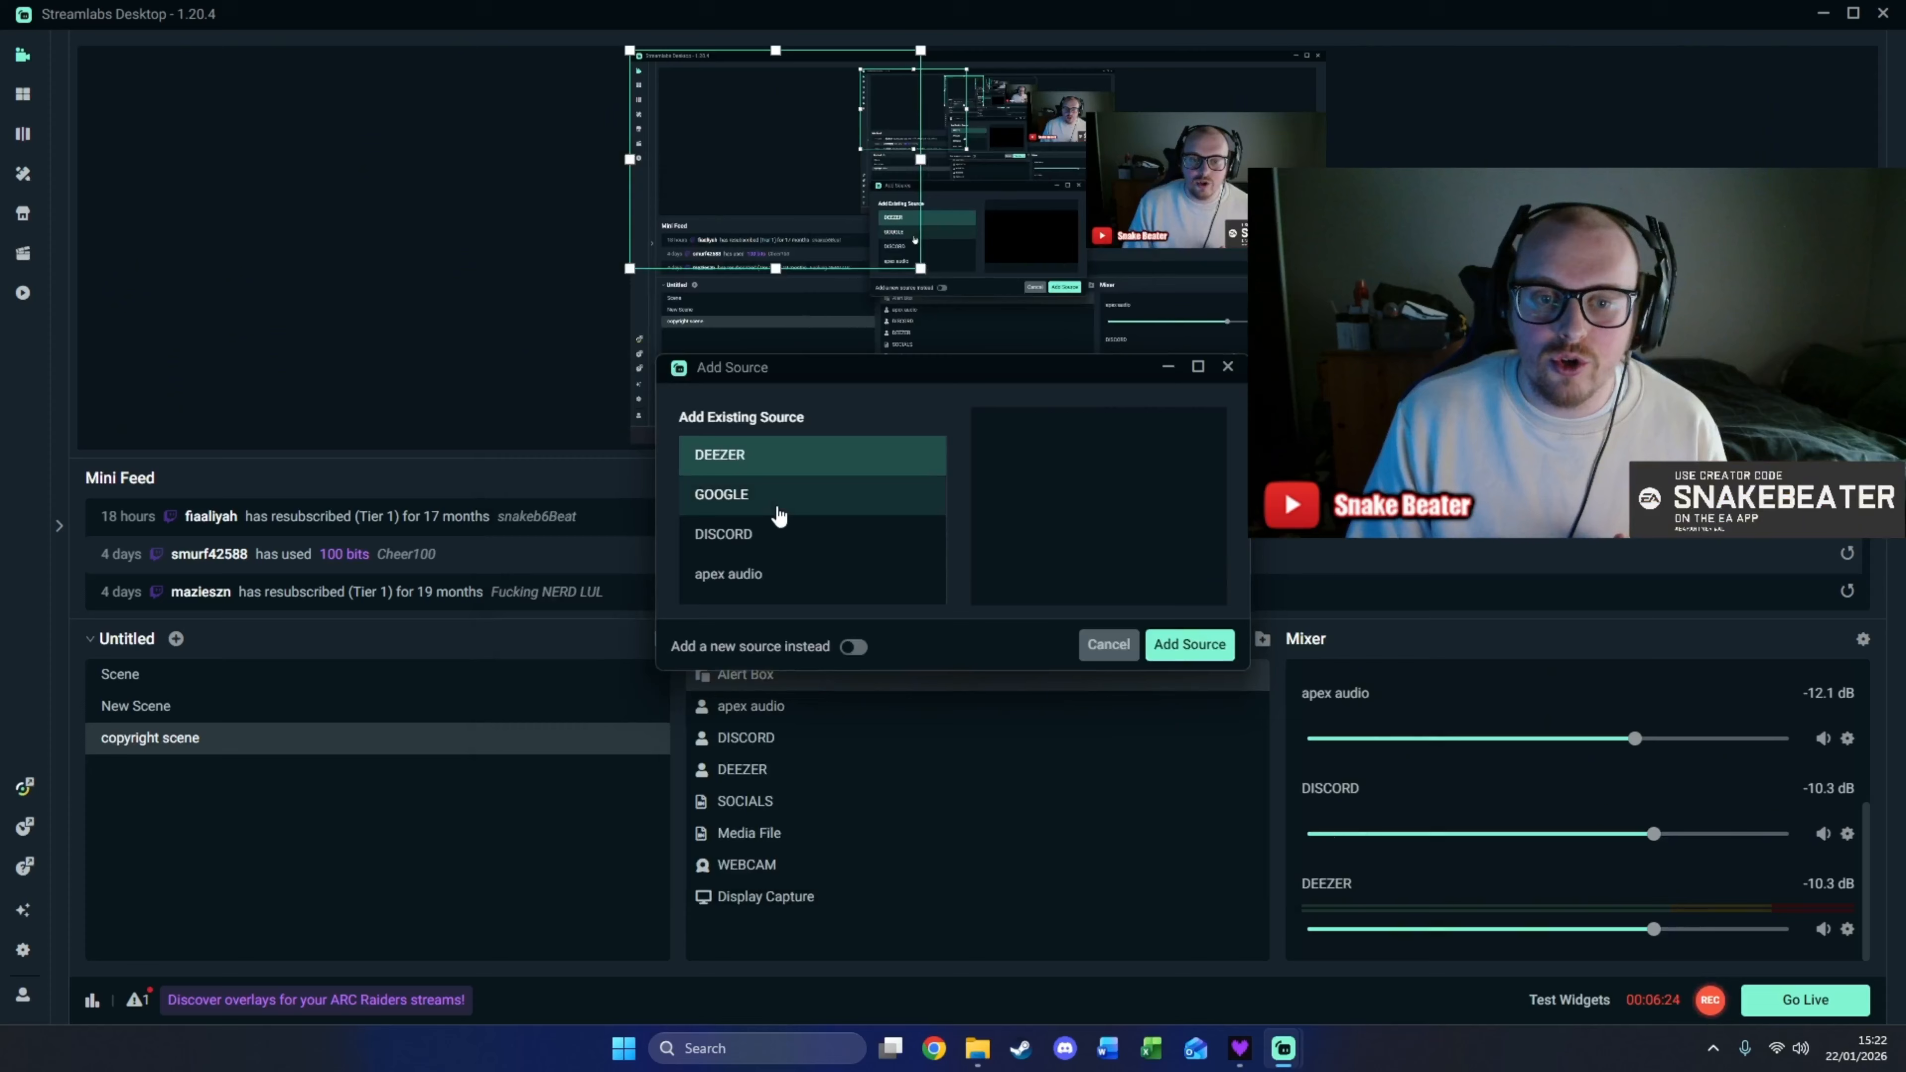
pyautogui.click(1228, 653)
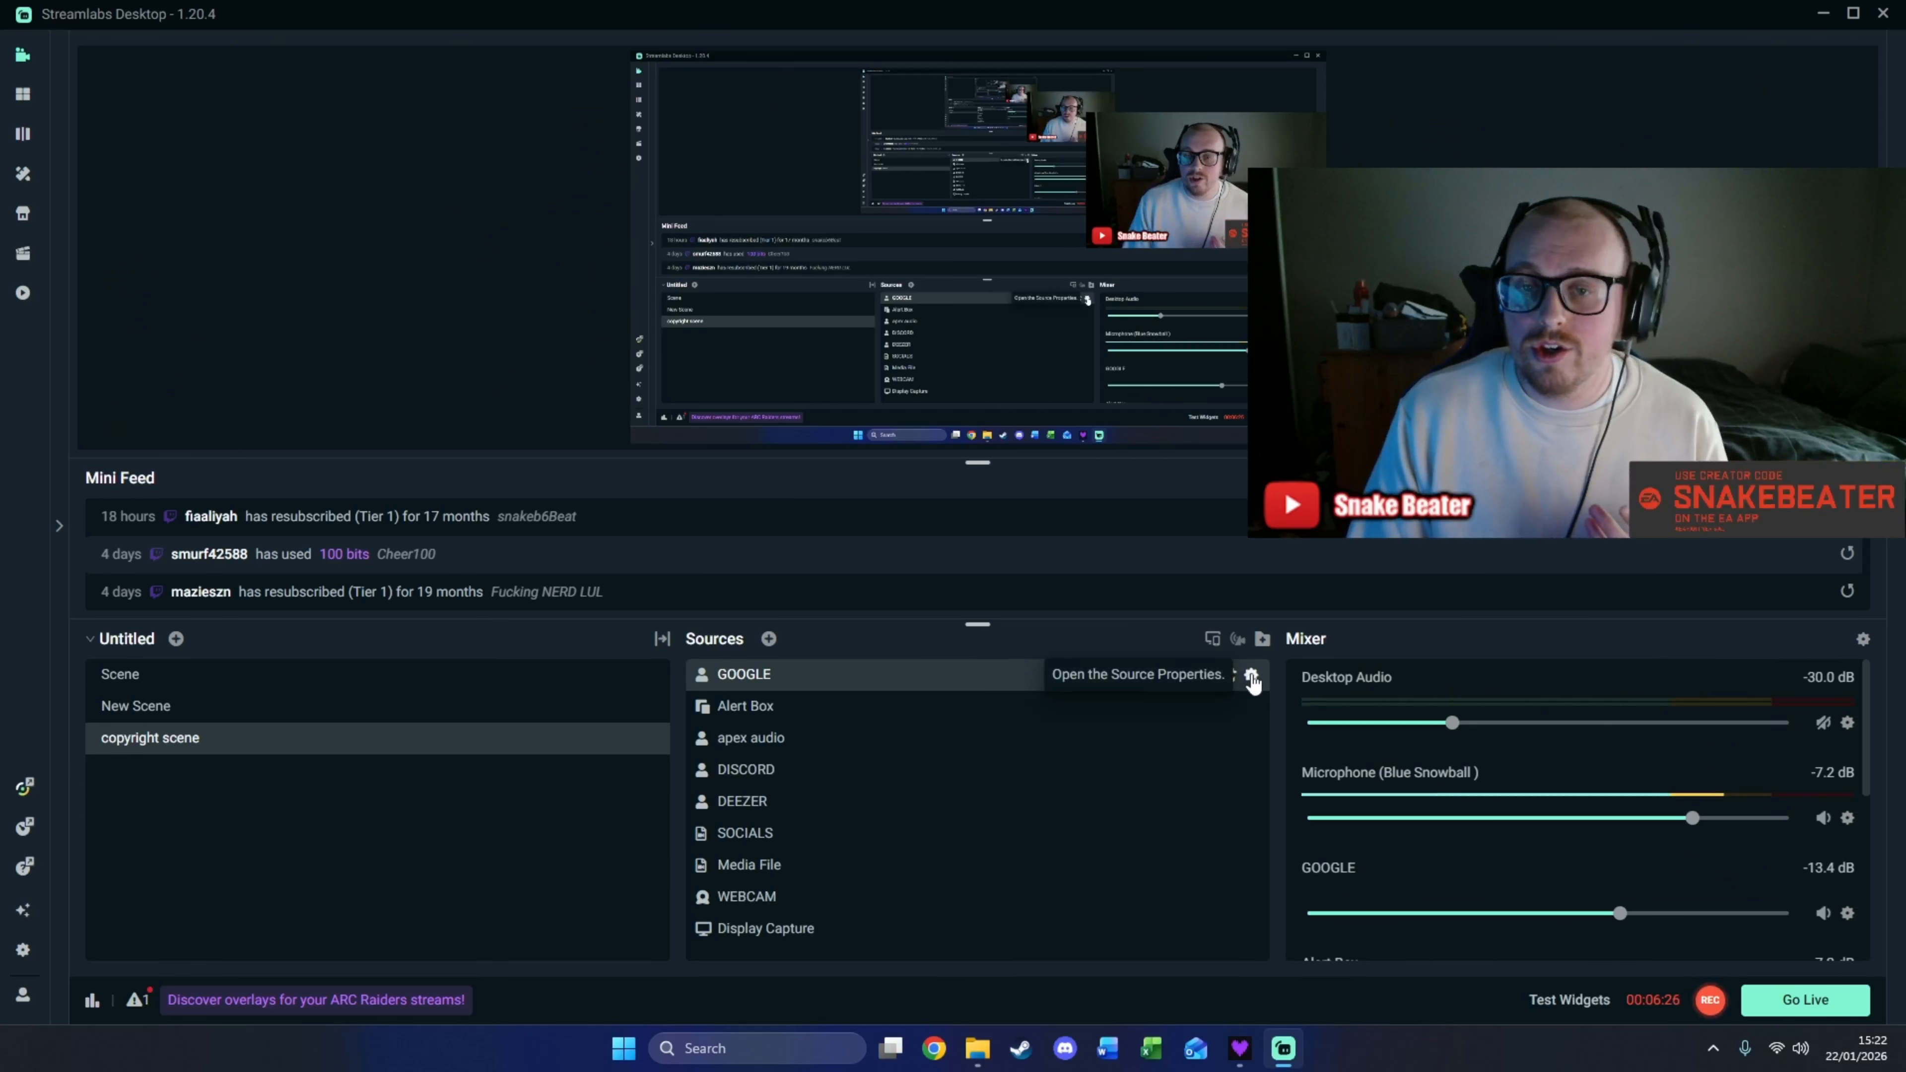
# - Set the GOOGLE source's capture window to [chrome.exe]: Watch E4 live | Stream Channel 4 live - Google Chrome and close its audio settings
pyautogui.click(1251, 676)
pyautogui.click(1069, 505)
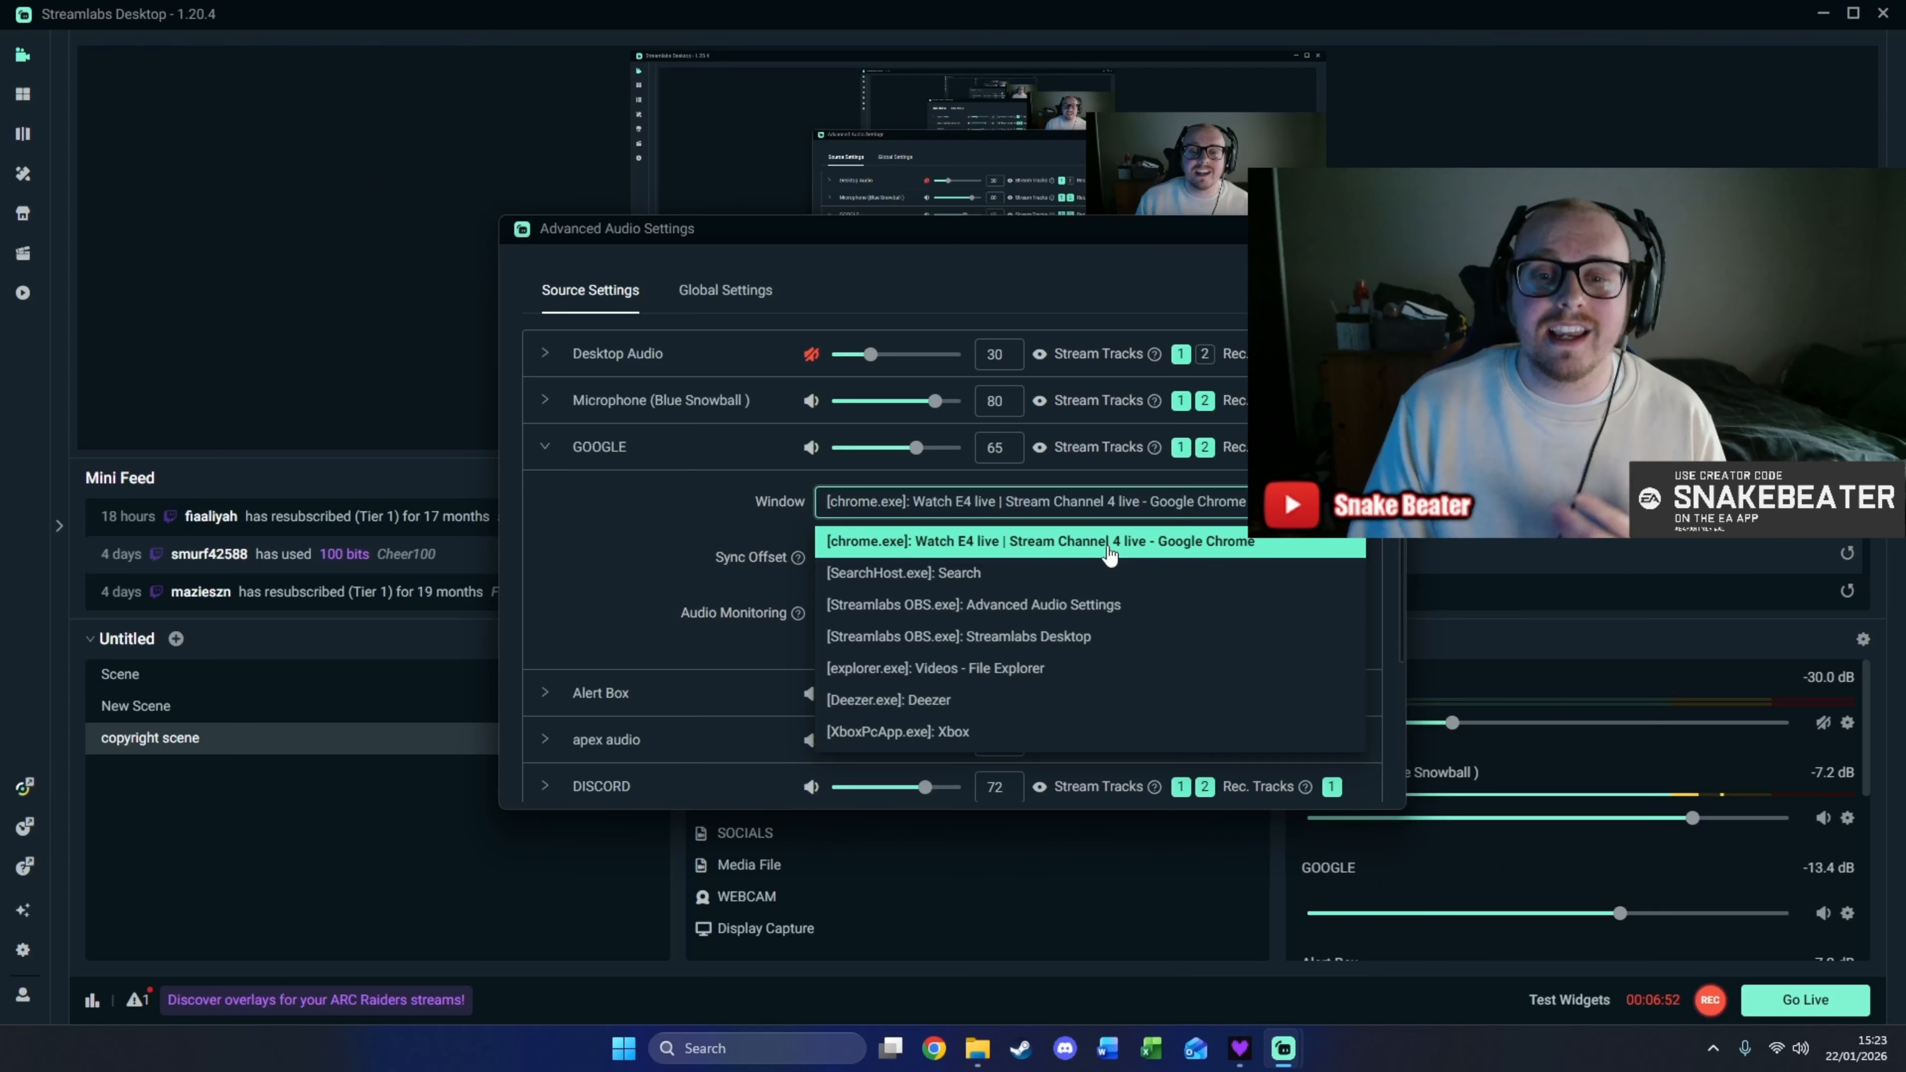
pyautogui.click(1097, 561)
pyautogui.click(1383, 229)
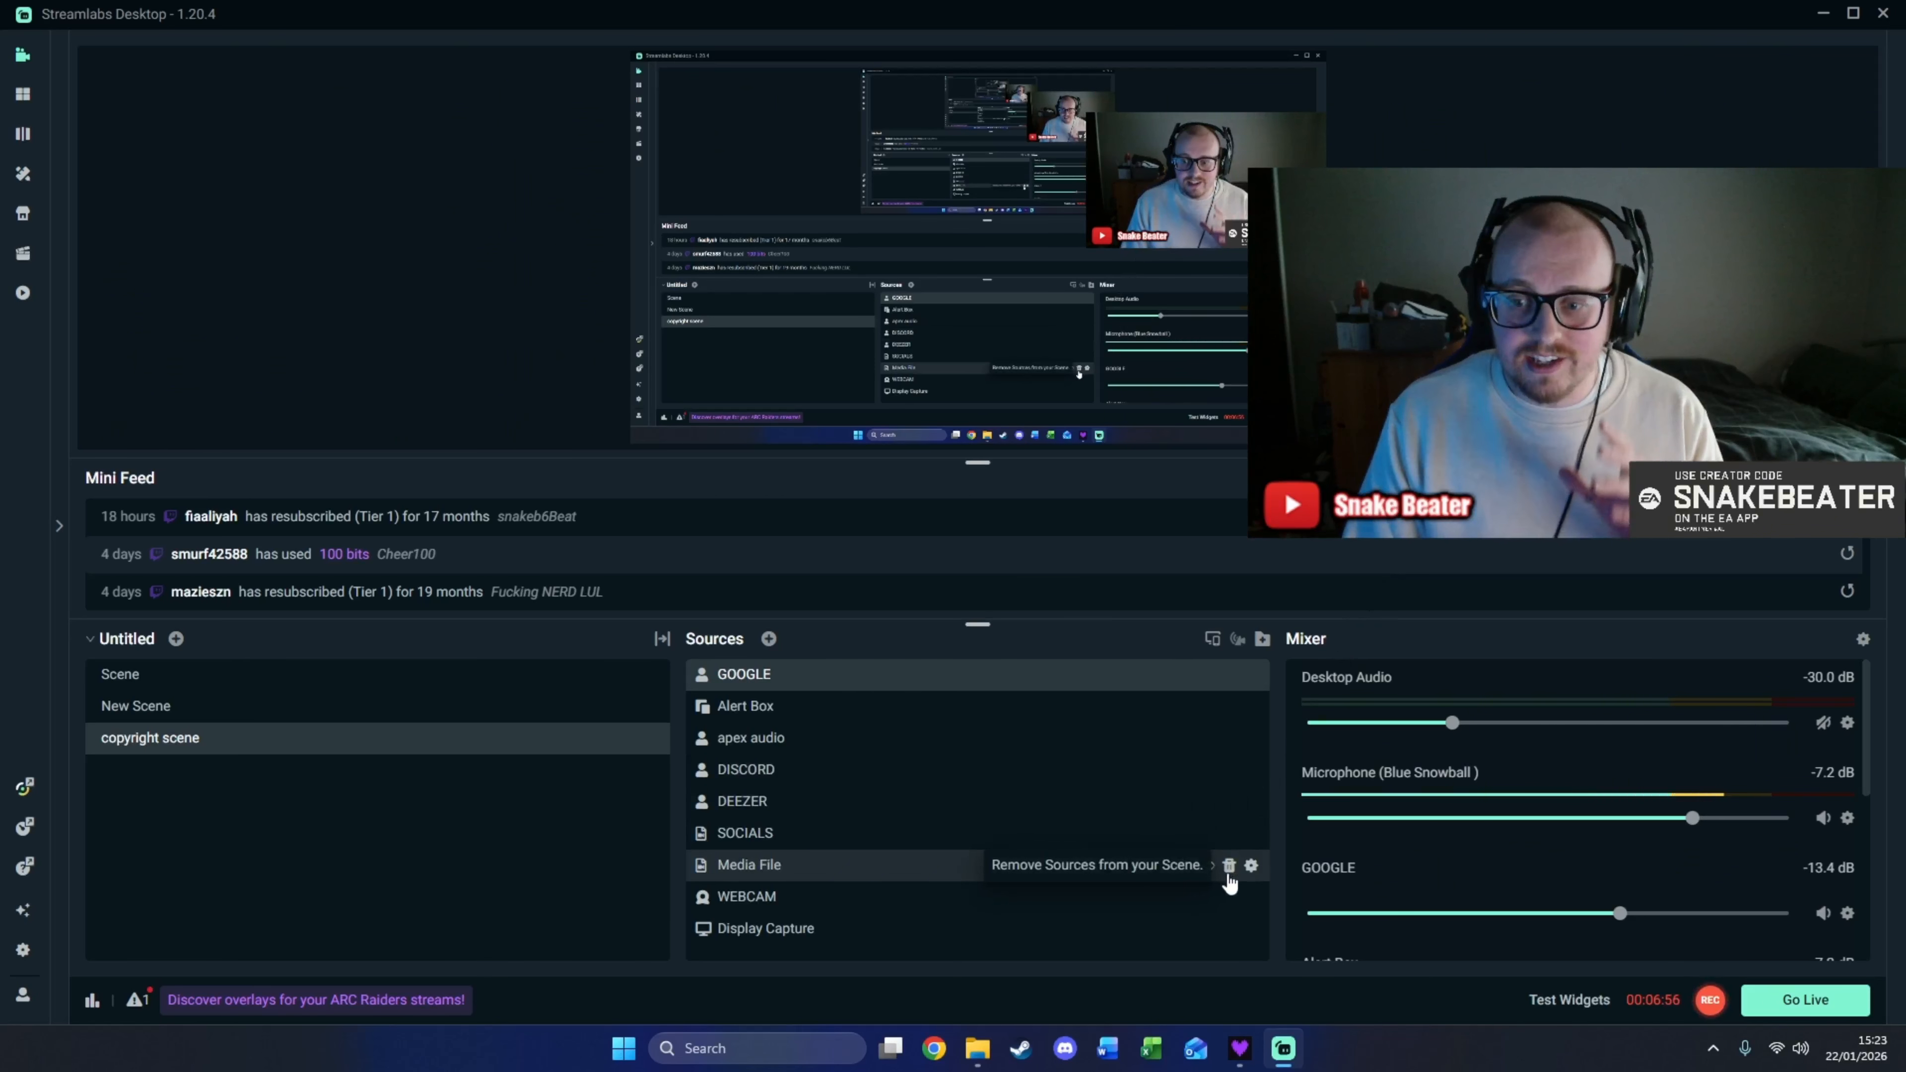
# - Bring the Deezer window onto this screen, play the track no copyright music for twitch insta fb, and move the window back off
pyautogui.scroll(-3, 1368, 880)
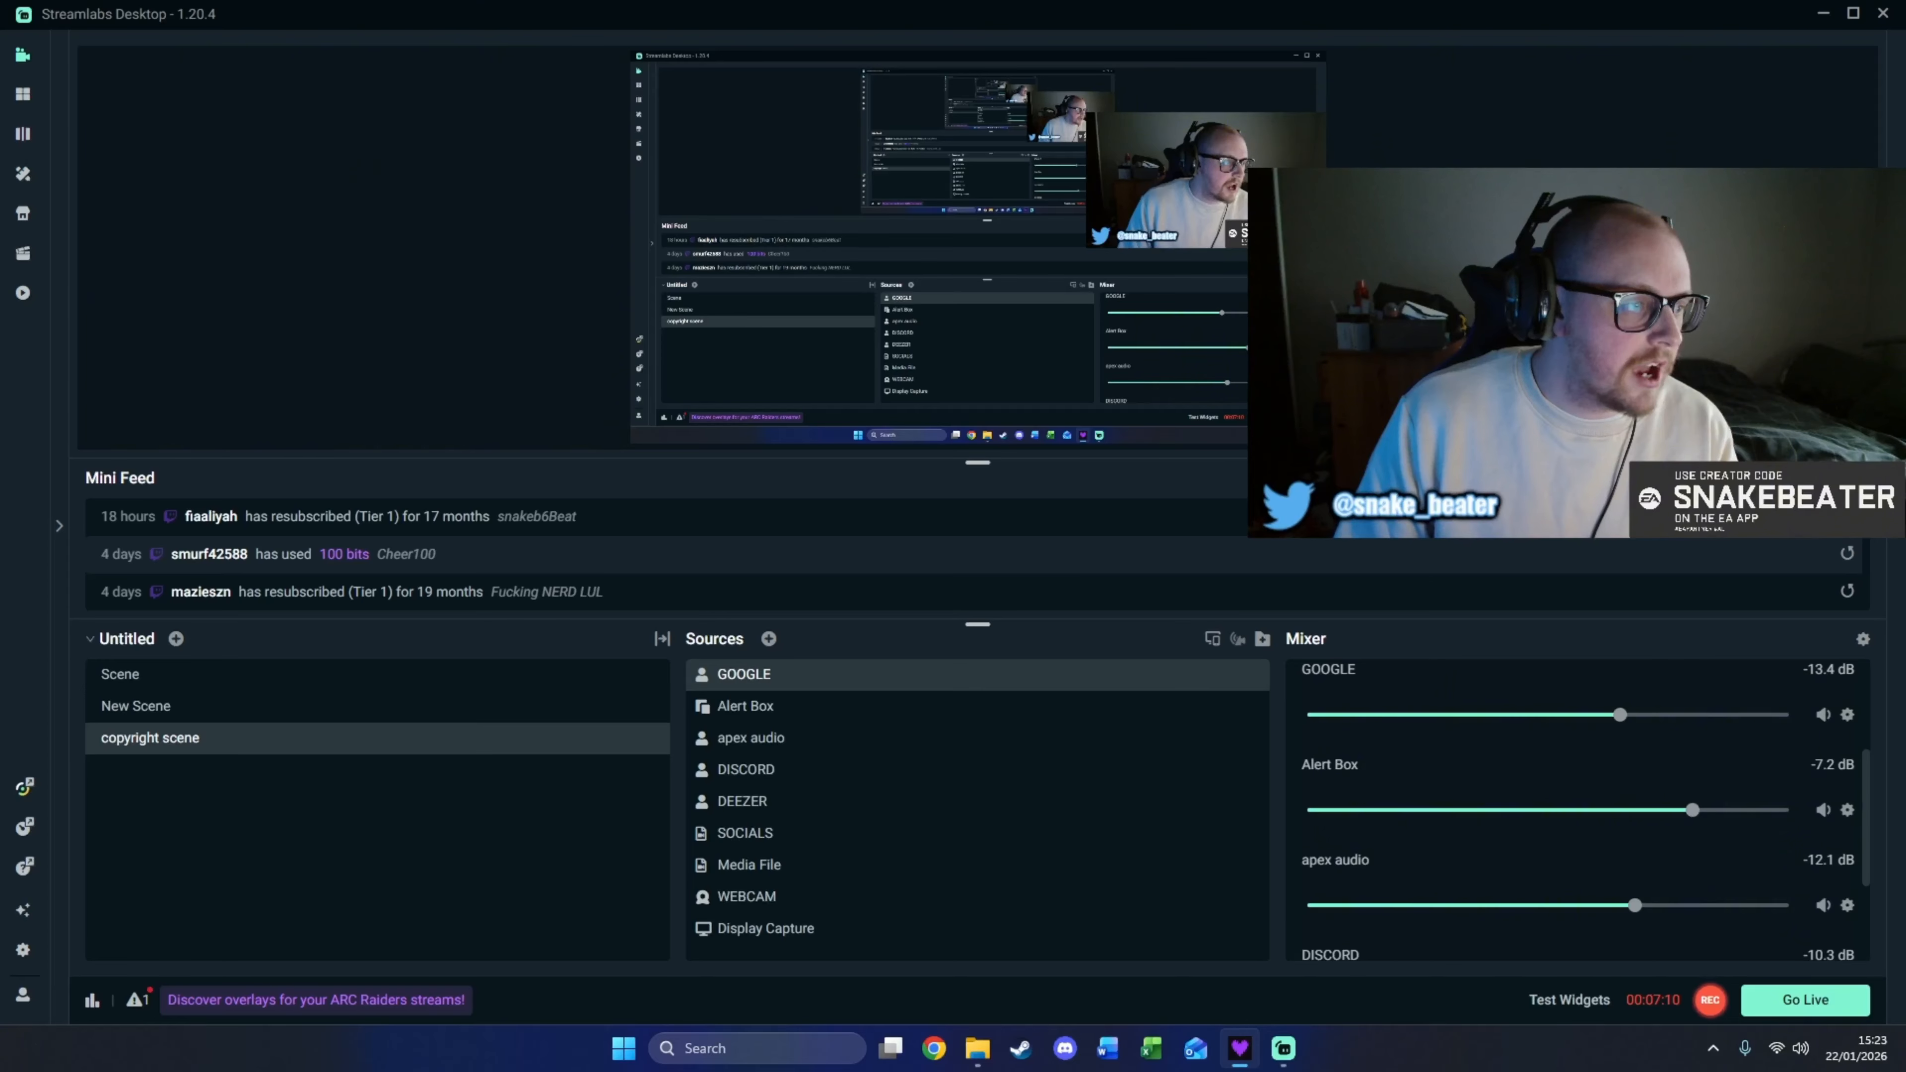
pyautogui.moveTo(0, 229); pyautogui.dragTo(1106, 152)
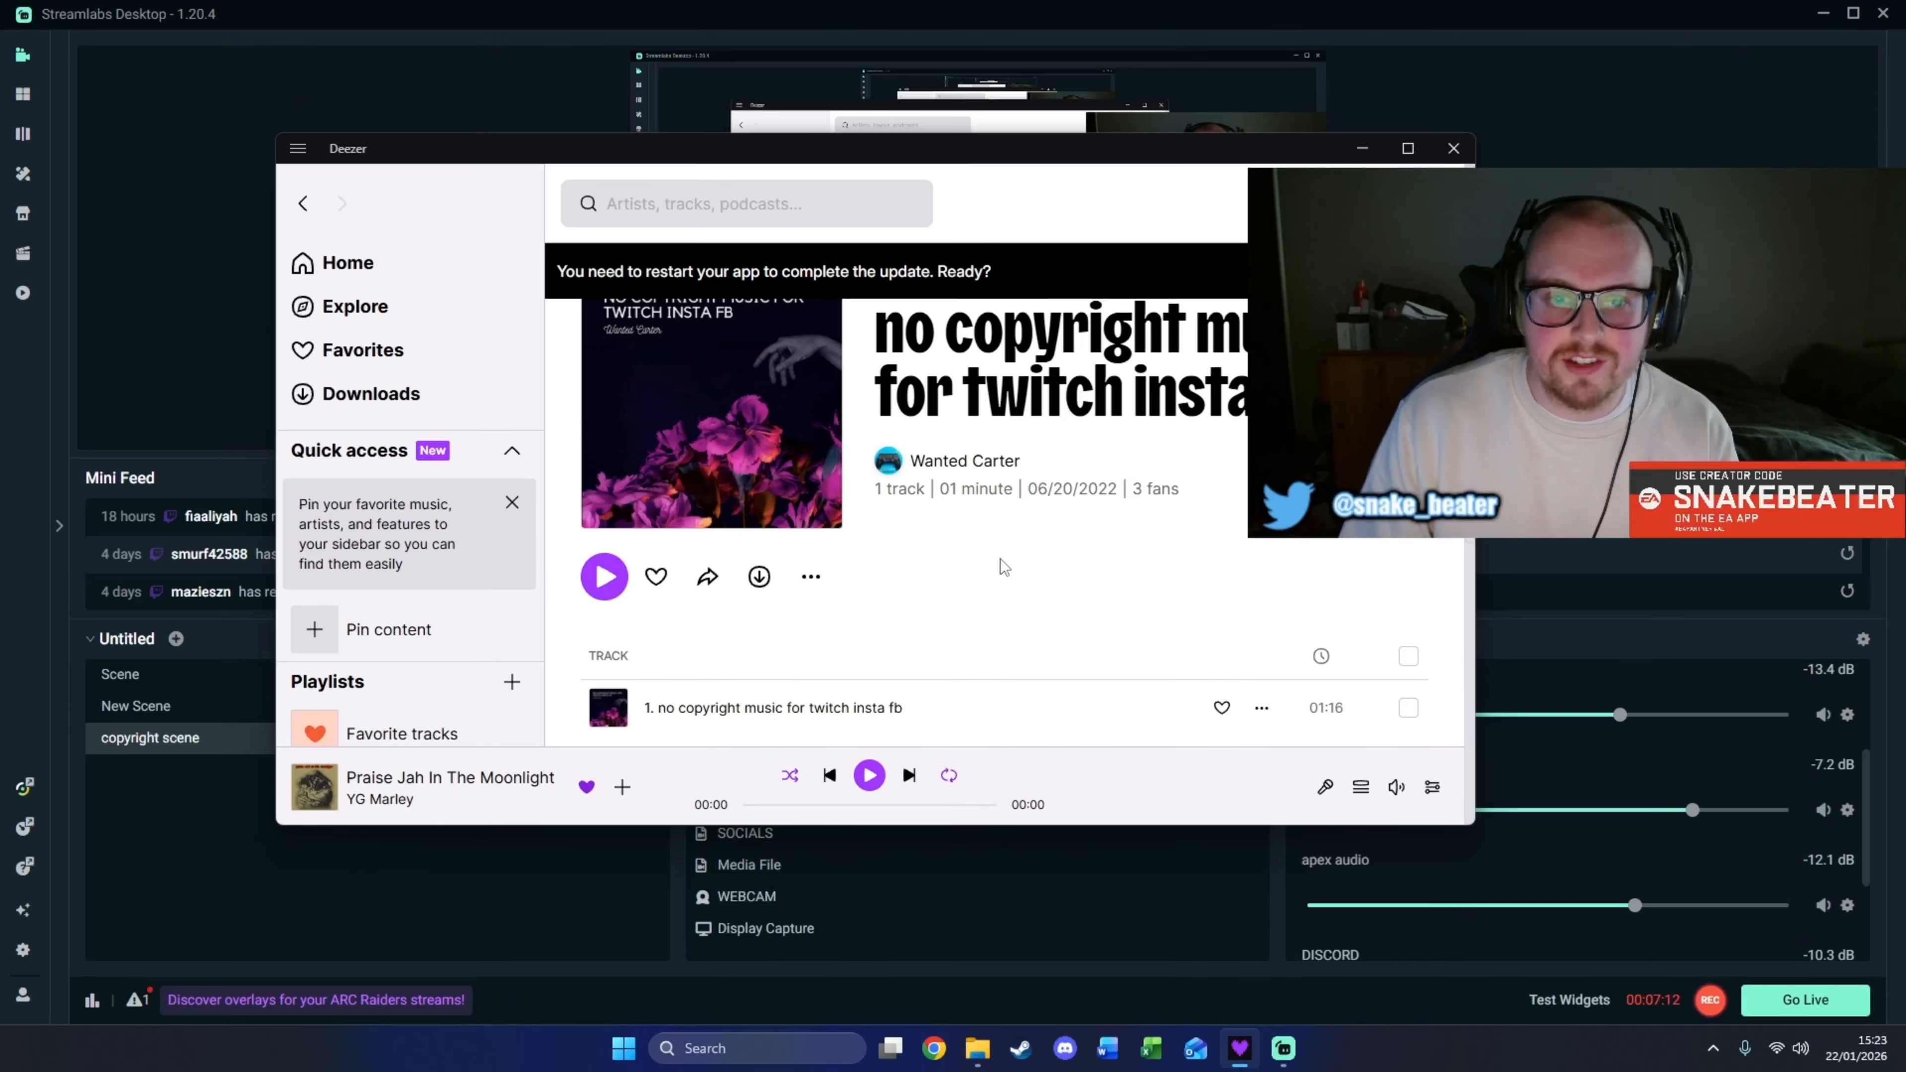
pyautogui.click(608, 707)
pyautogui.moveTo(1034, 160); pyautogui.dragTo(0, 383)
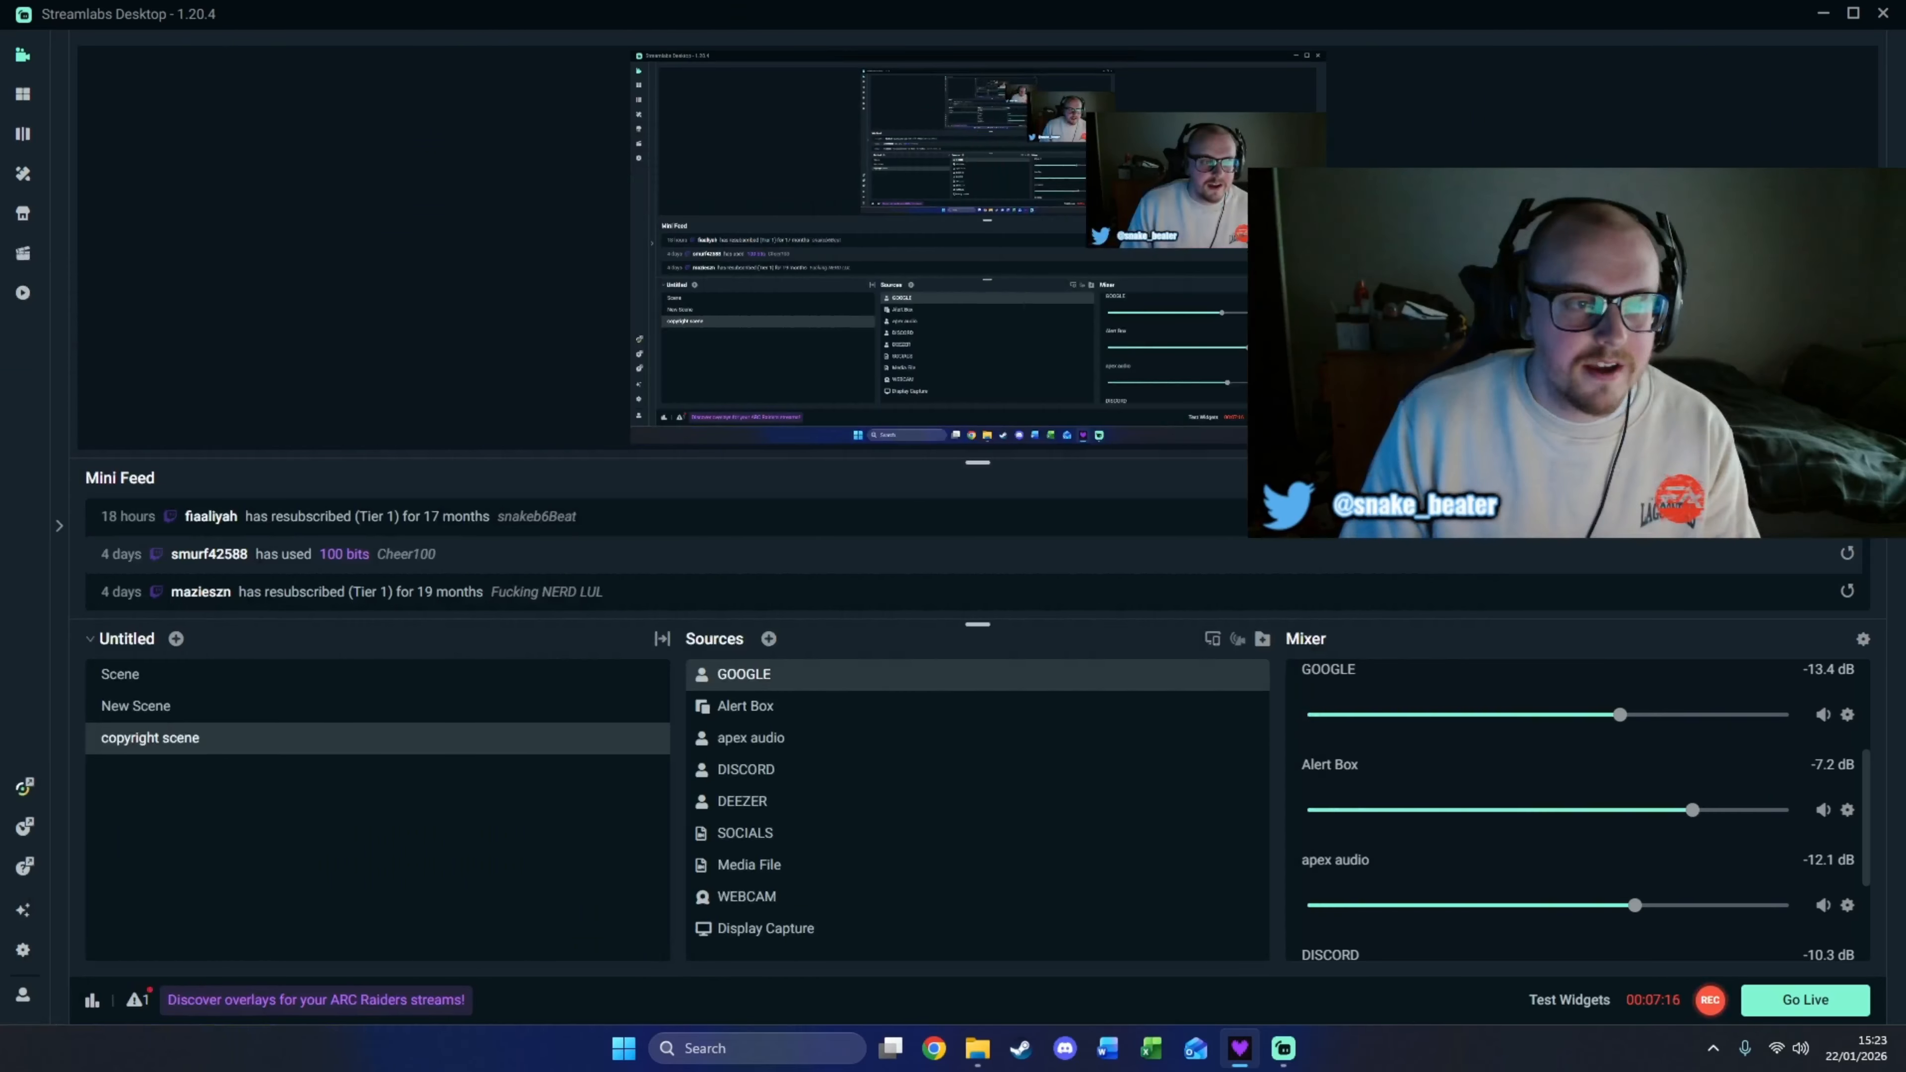
# - Check the DEEZER channel's level meter and review the mixer's other audio channels
pyautogui.scroll(1, 1433, 768)
pyautogui.scroll(-2, 1433, 766)
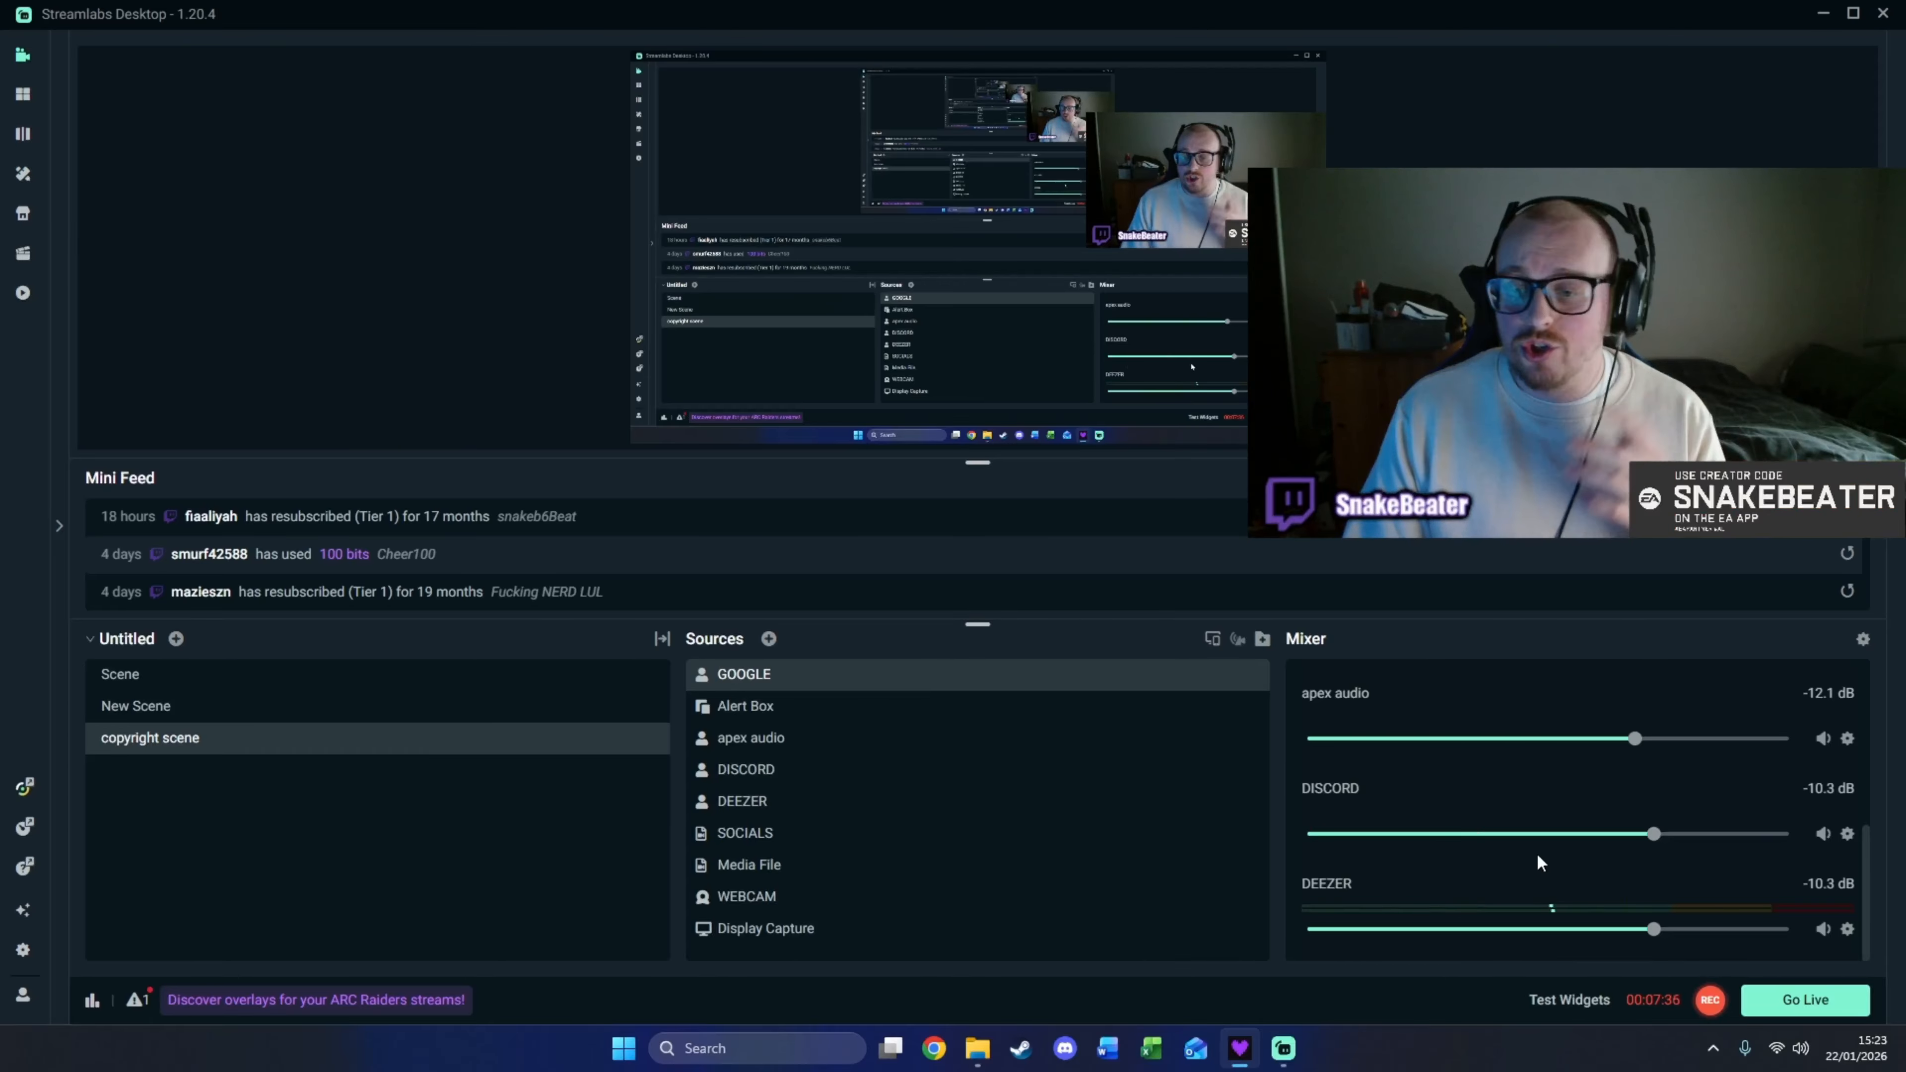
pyautogui.scroll(4, 1550, 857)
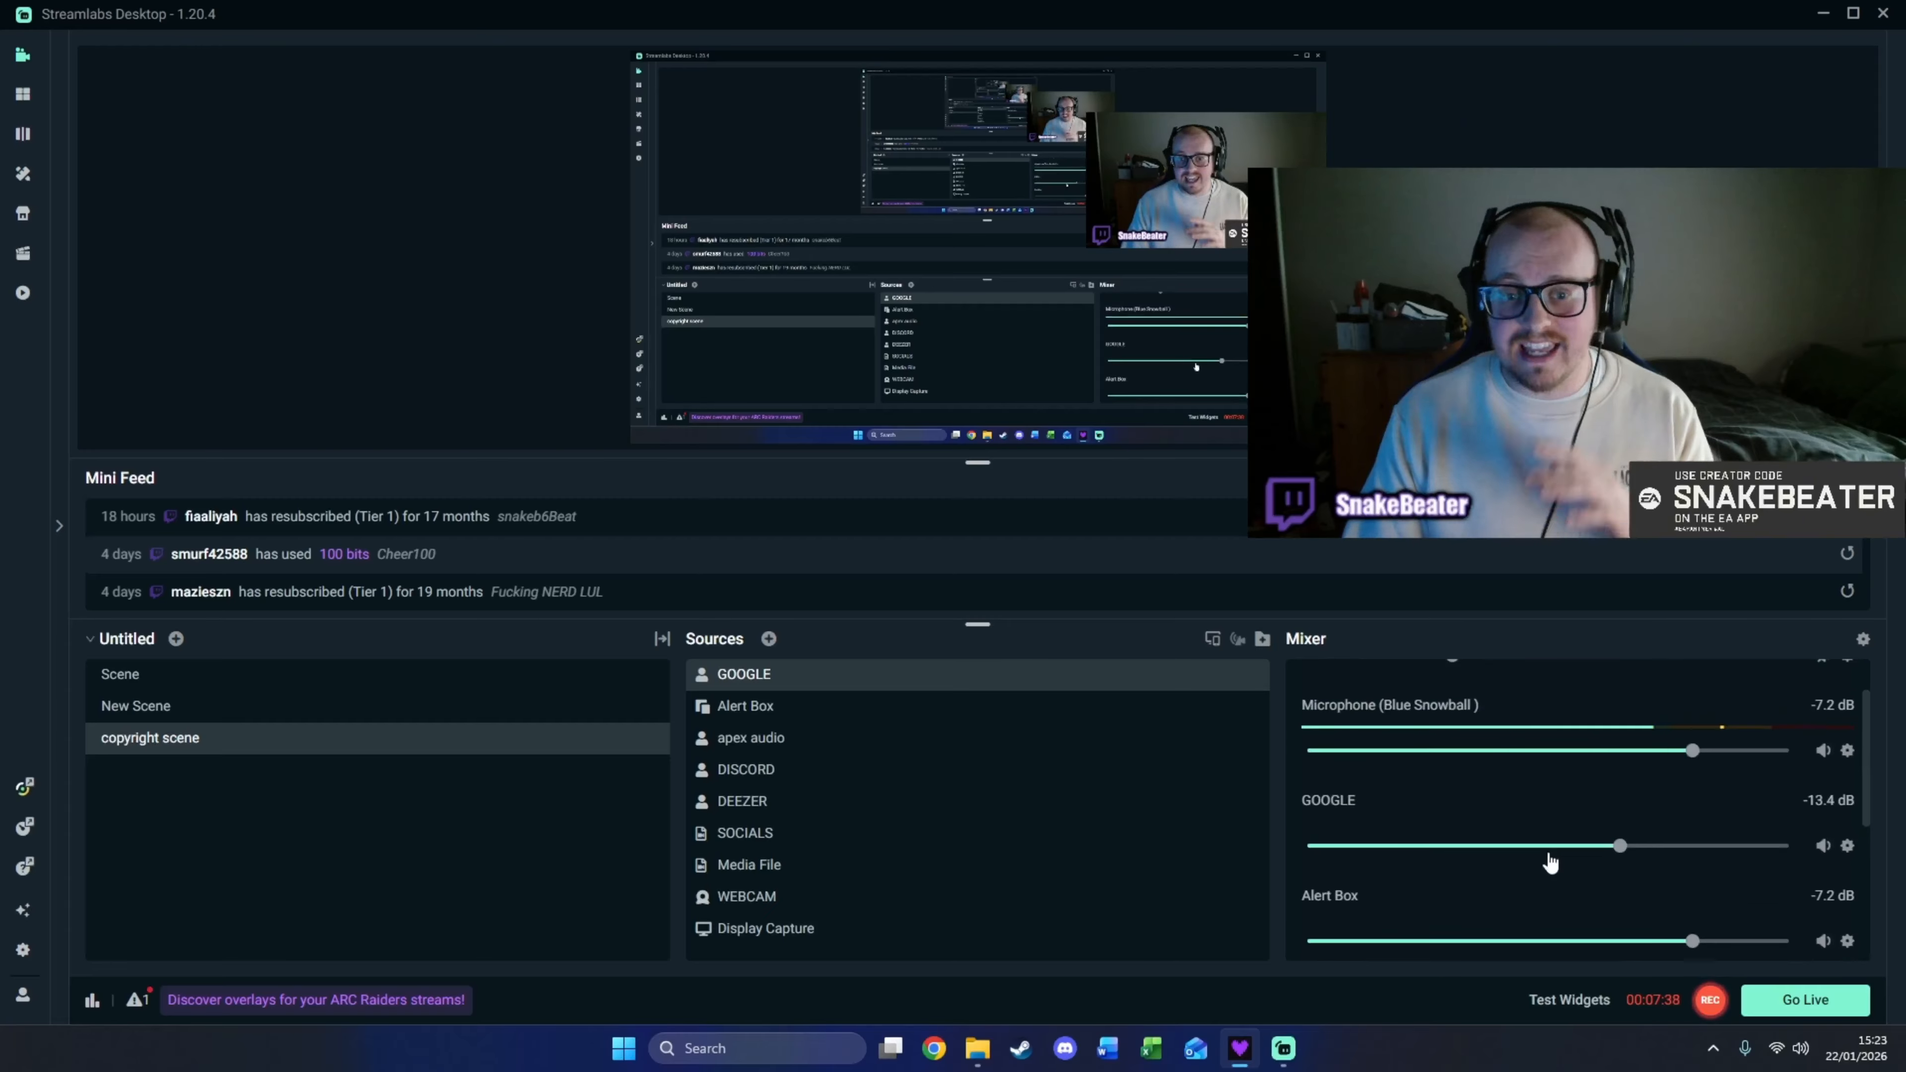
pyautogui.scroll(2, 1550, 864)
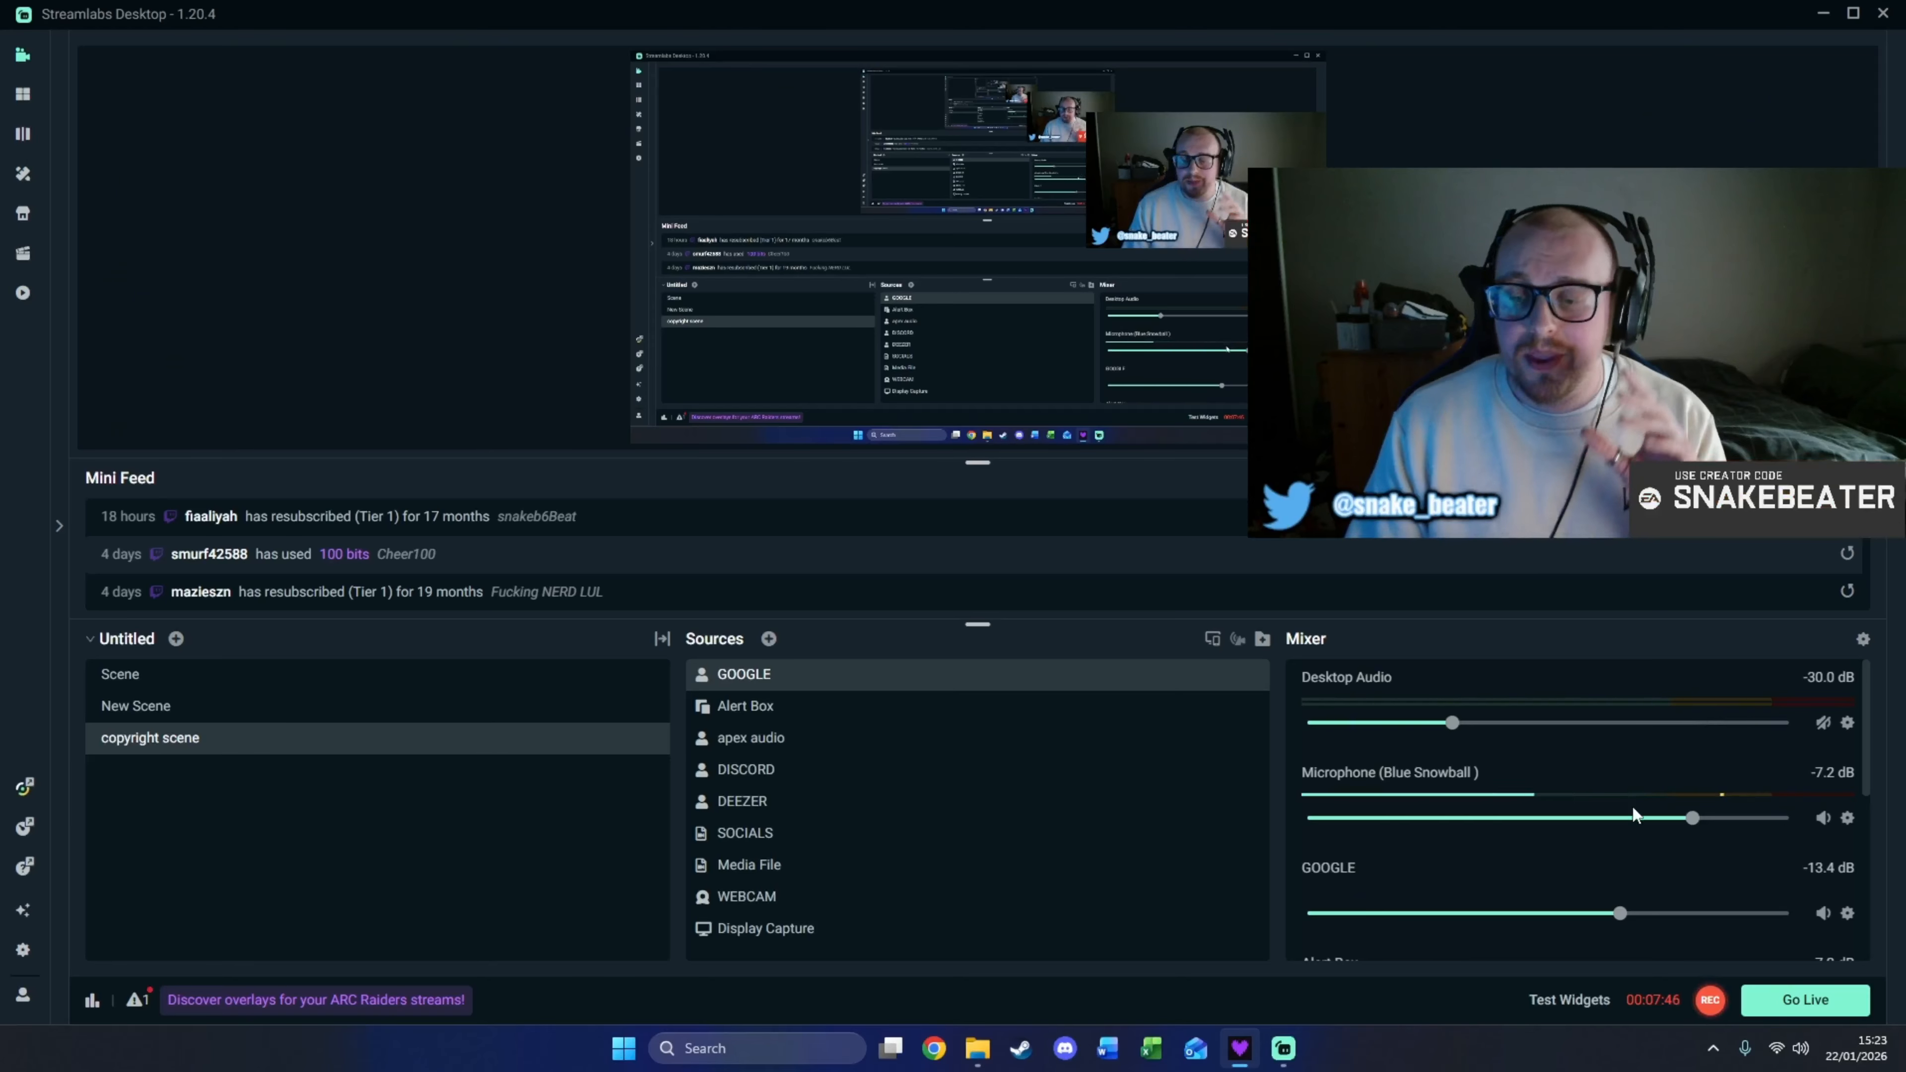
pyautogui.scroll(-1, 1634, 811)
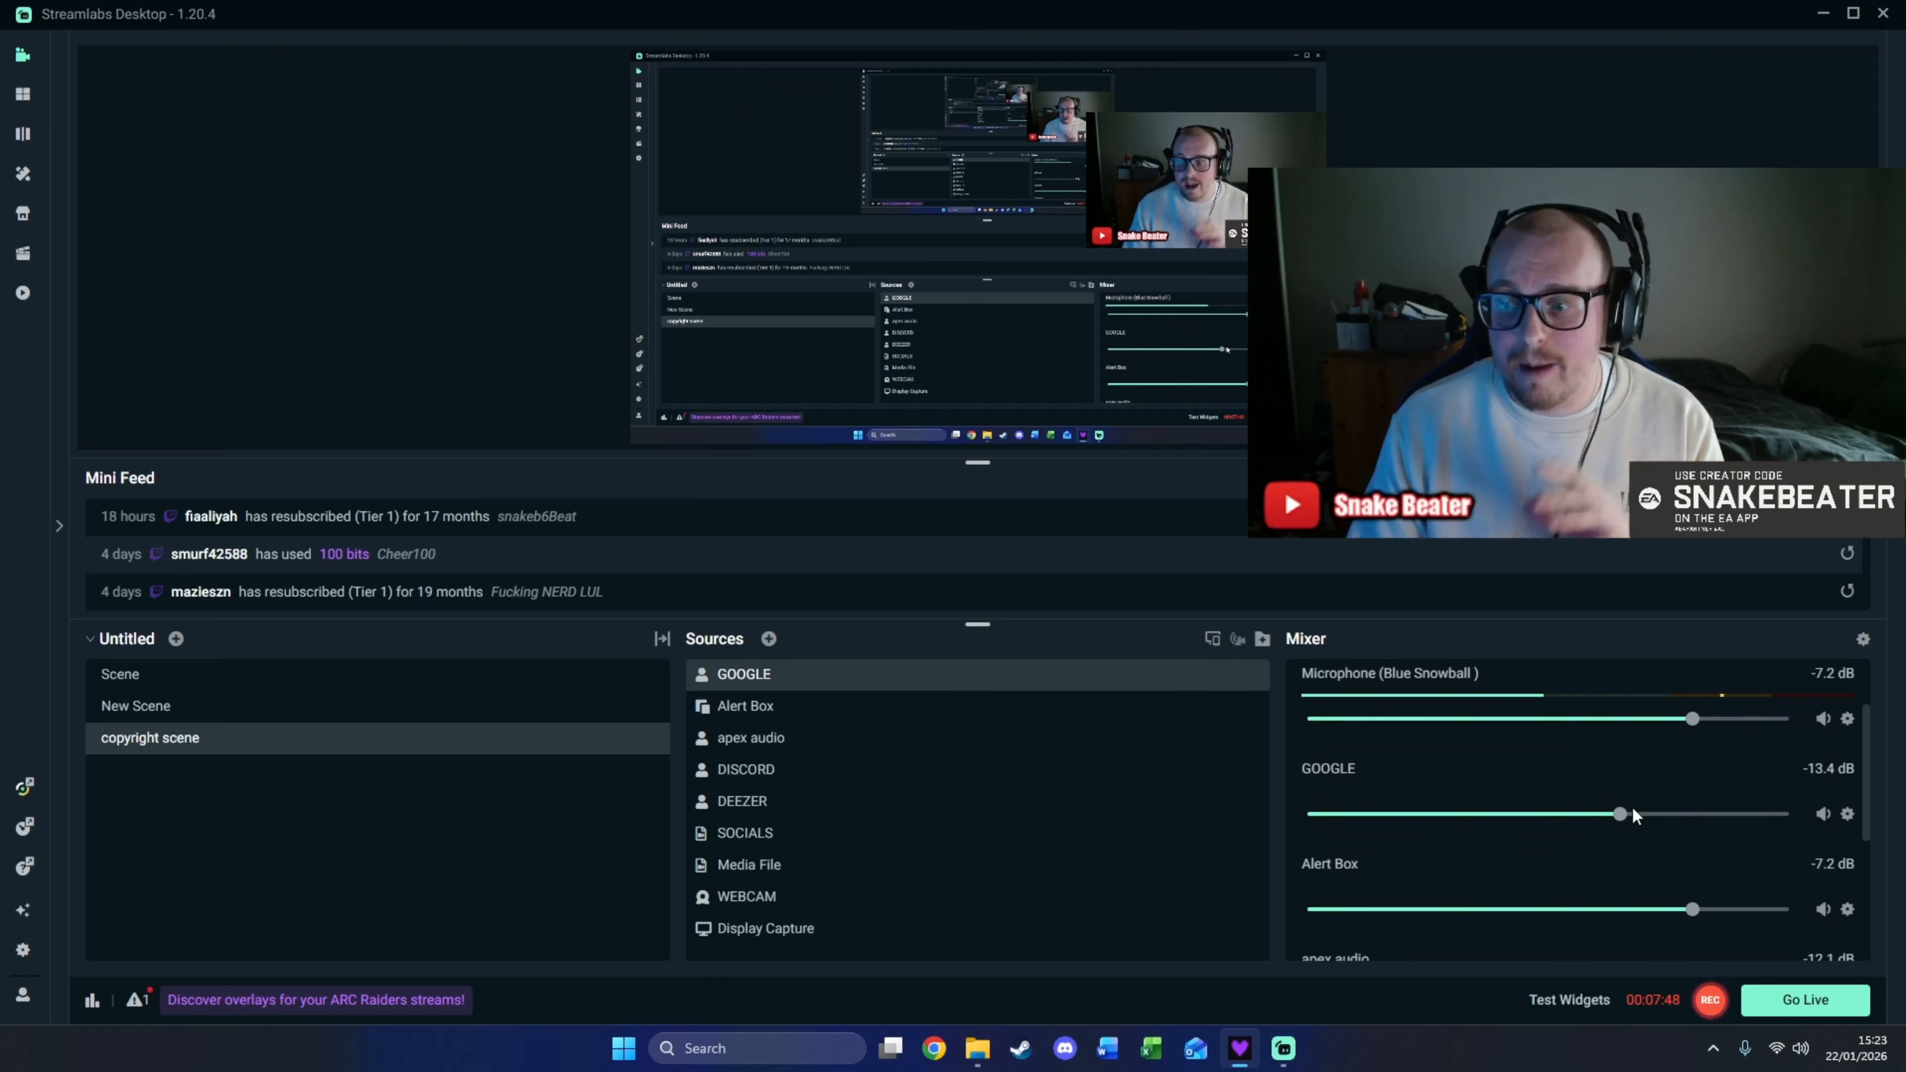
pyautogui.scroll(-1, 1636, 836)
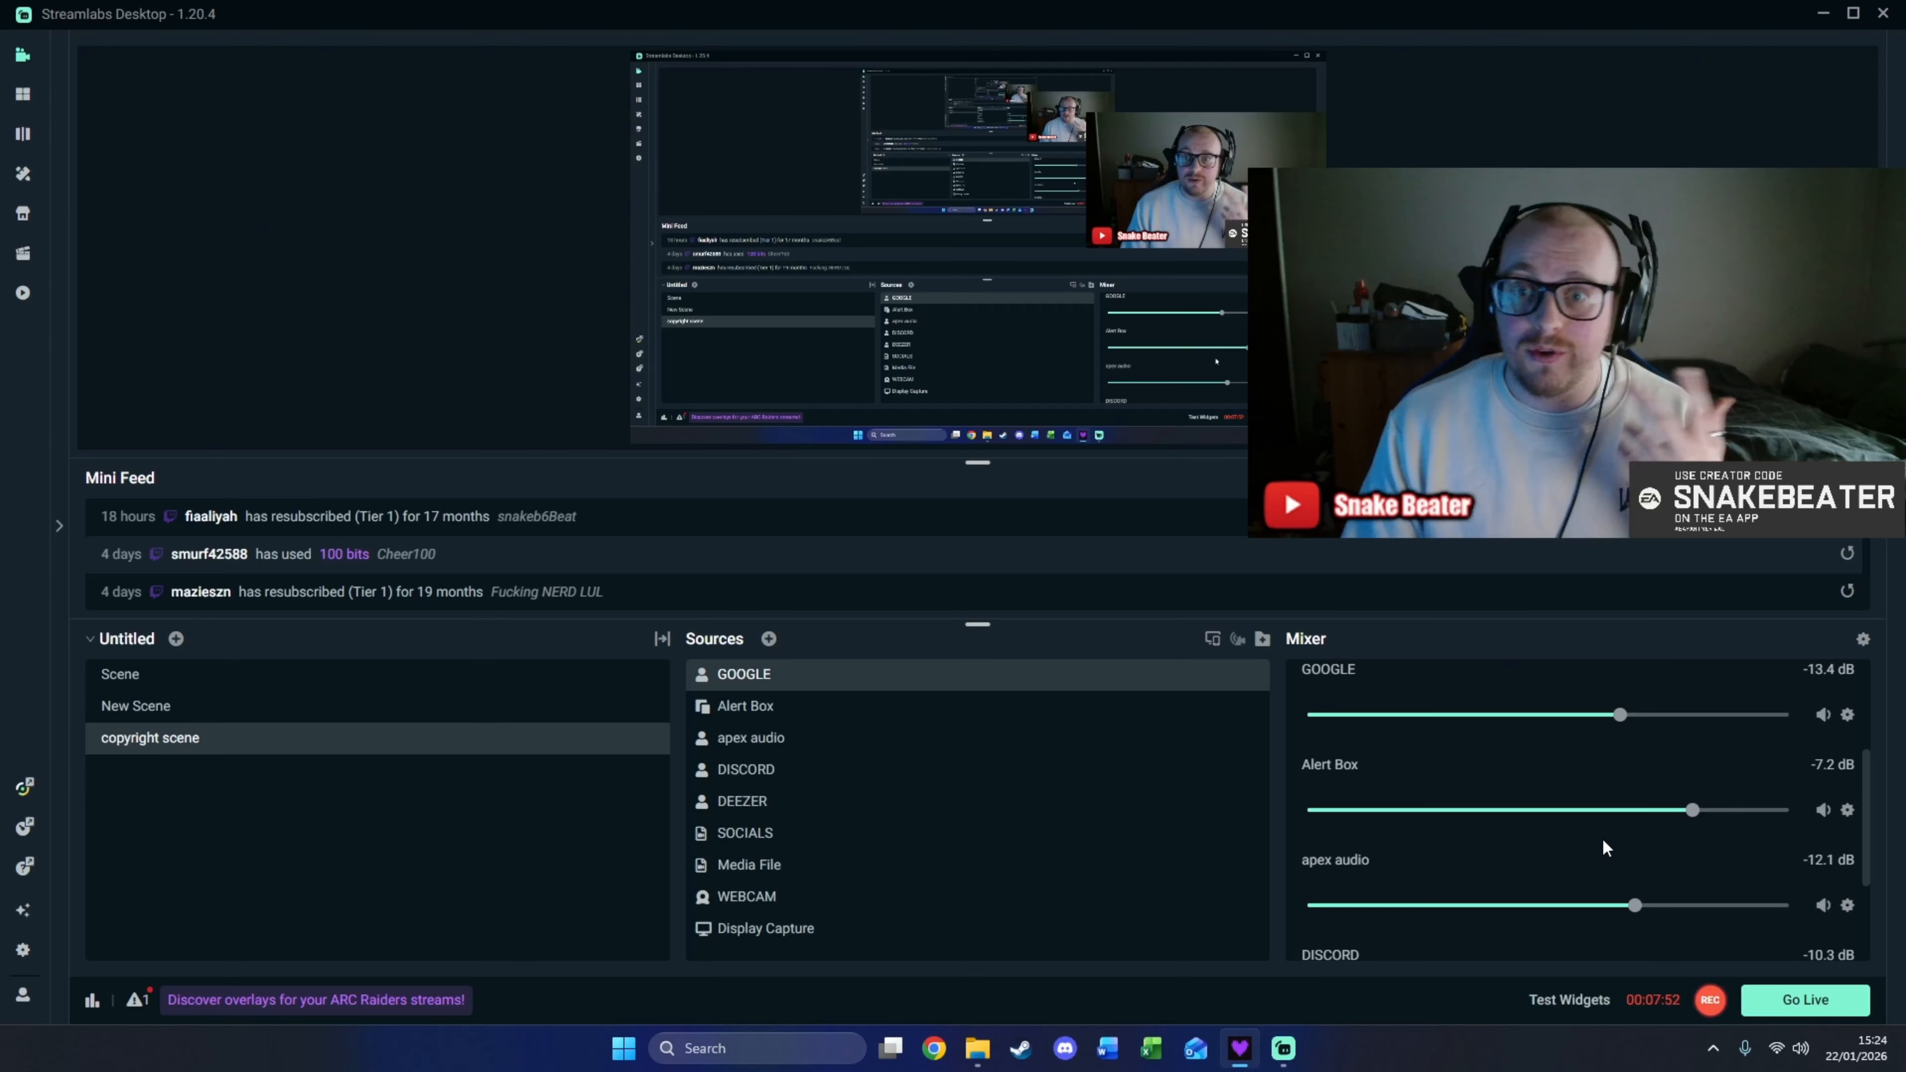
pyautogui.scroll(-1, 1599, 828)
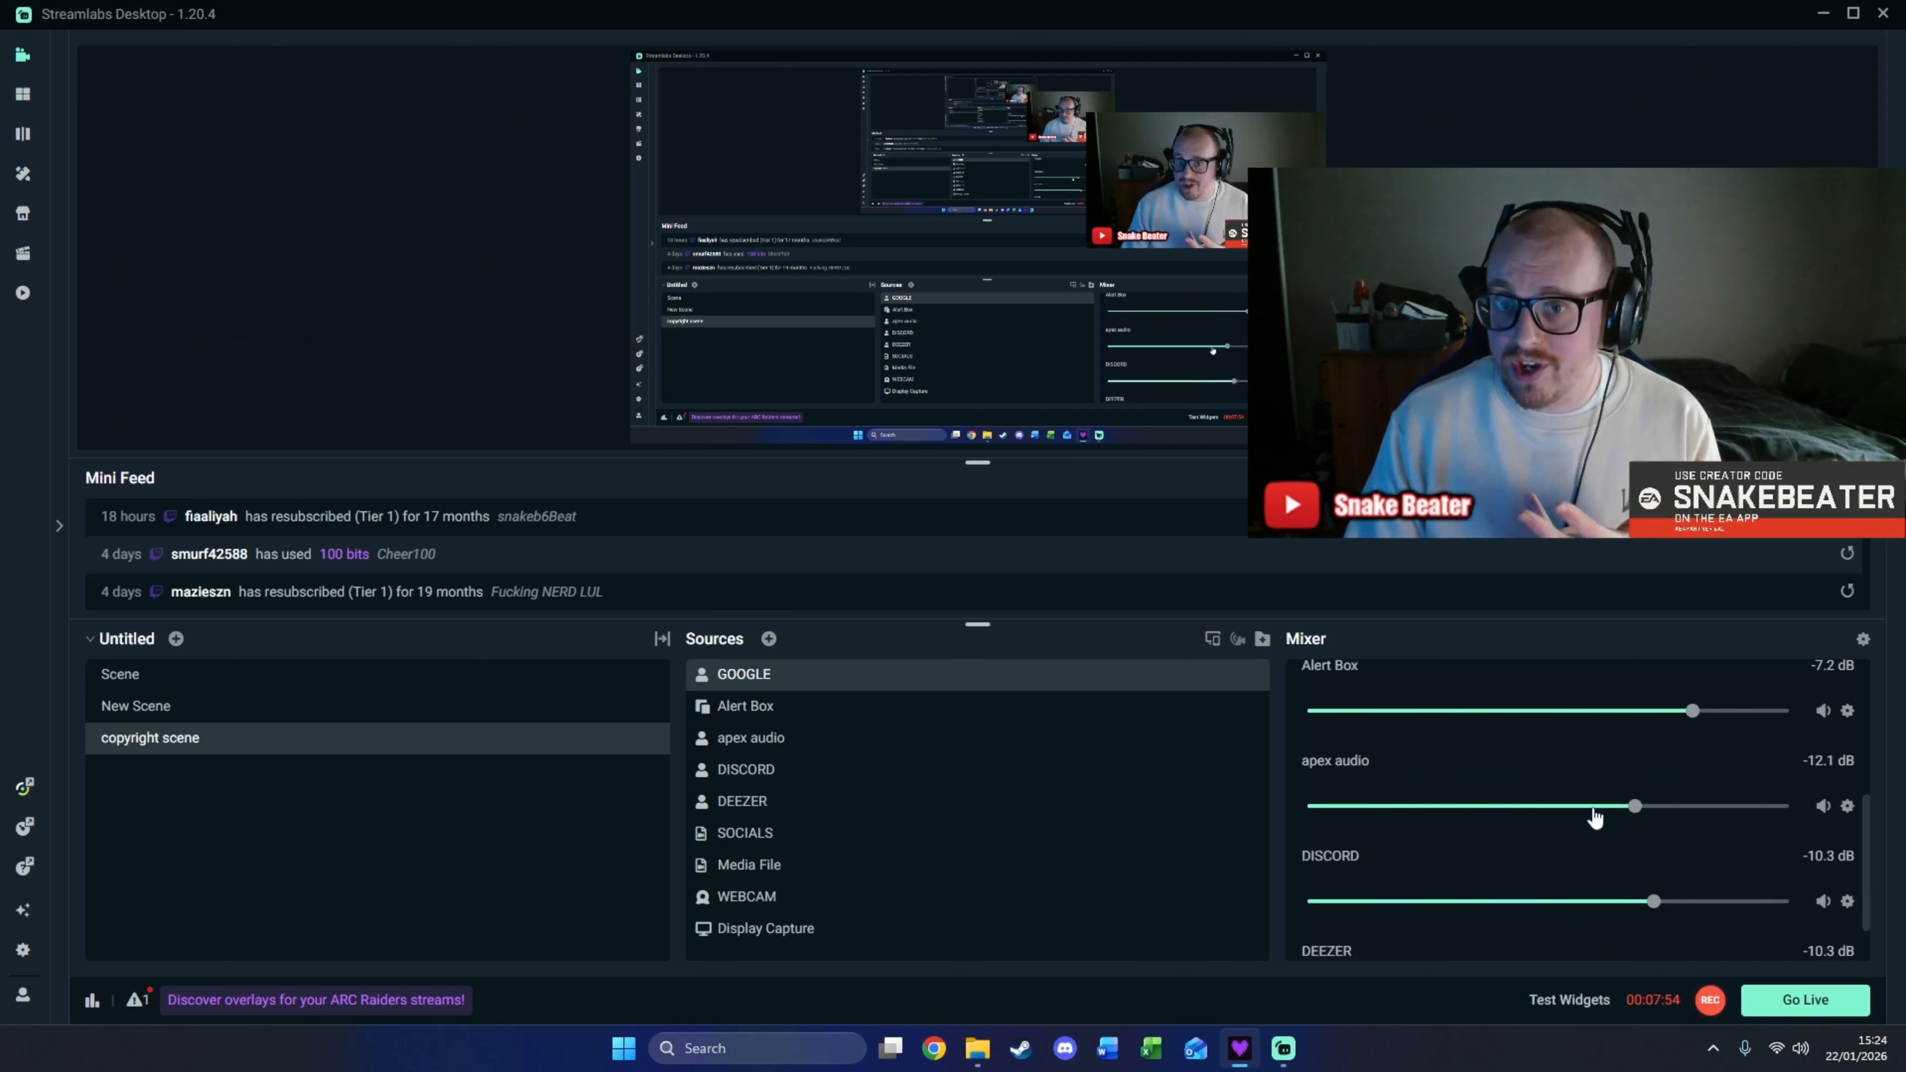
pyautogui.scroll(-1, 1593, 822)
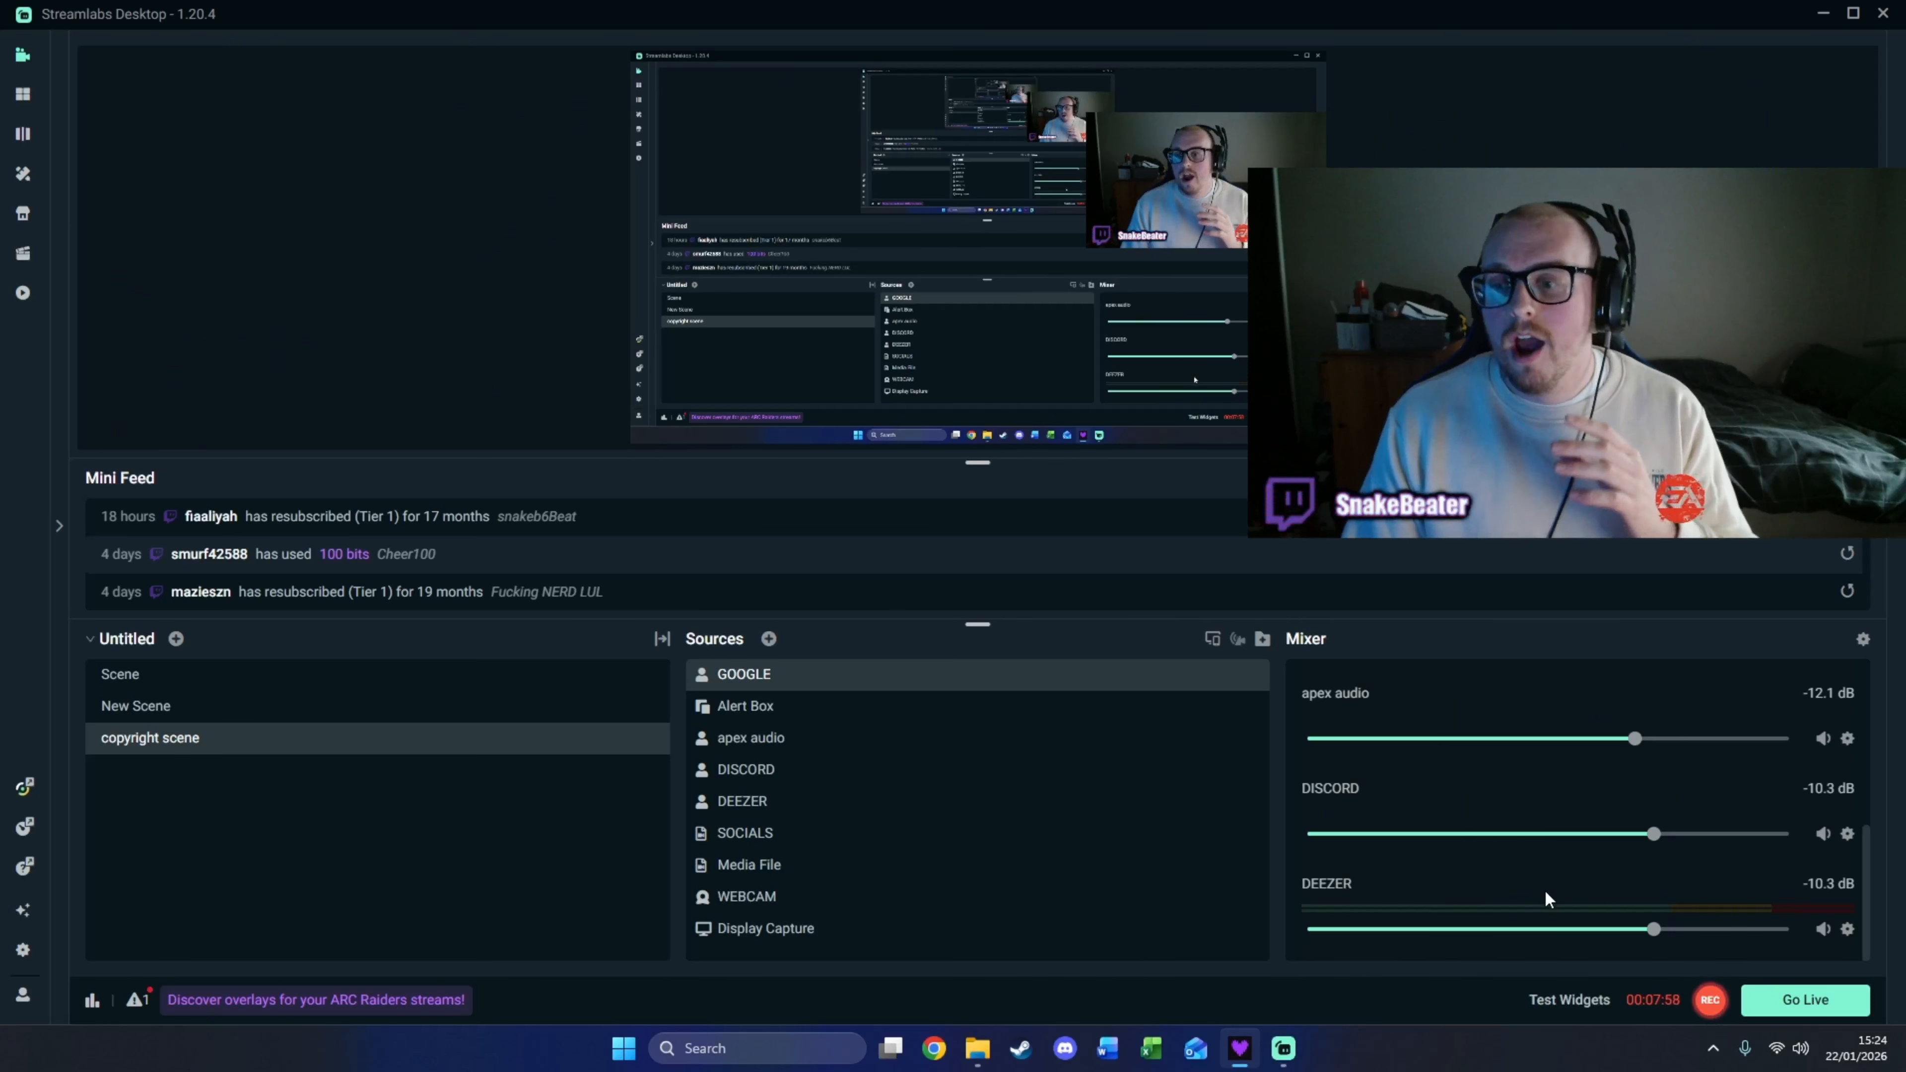
# - Review the Stream Tracks 1 and 2 assignments of all sources in DEEZER's advanced audio settings and close them
pyautogui.click(1847, 929)
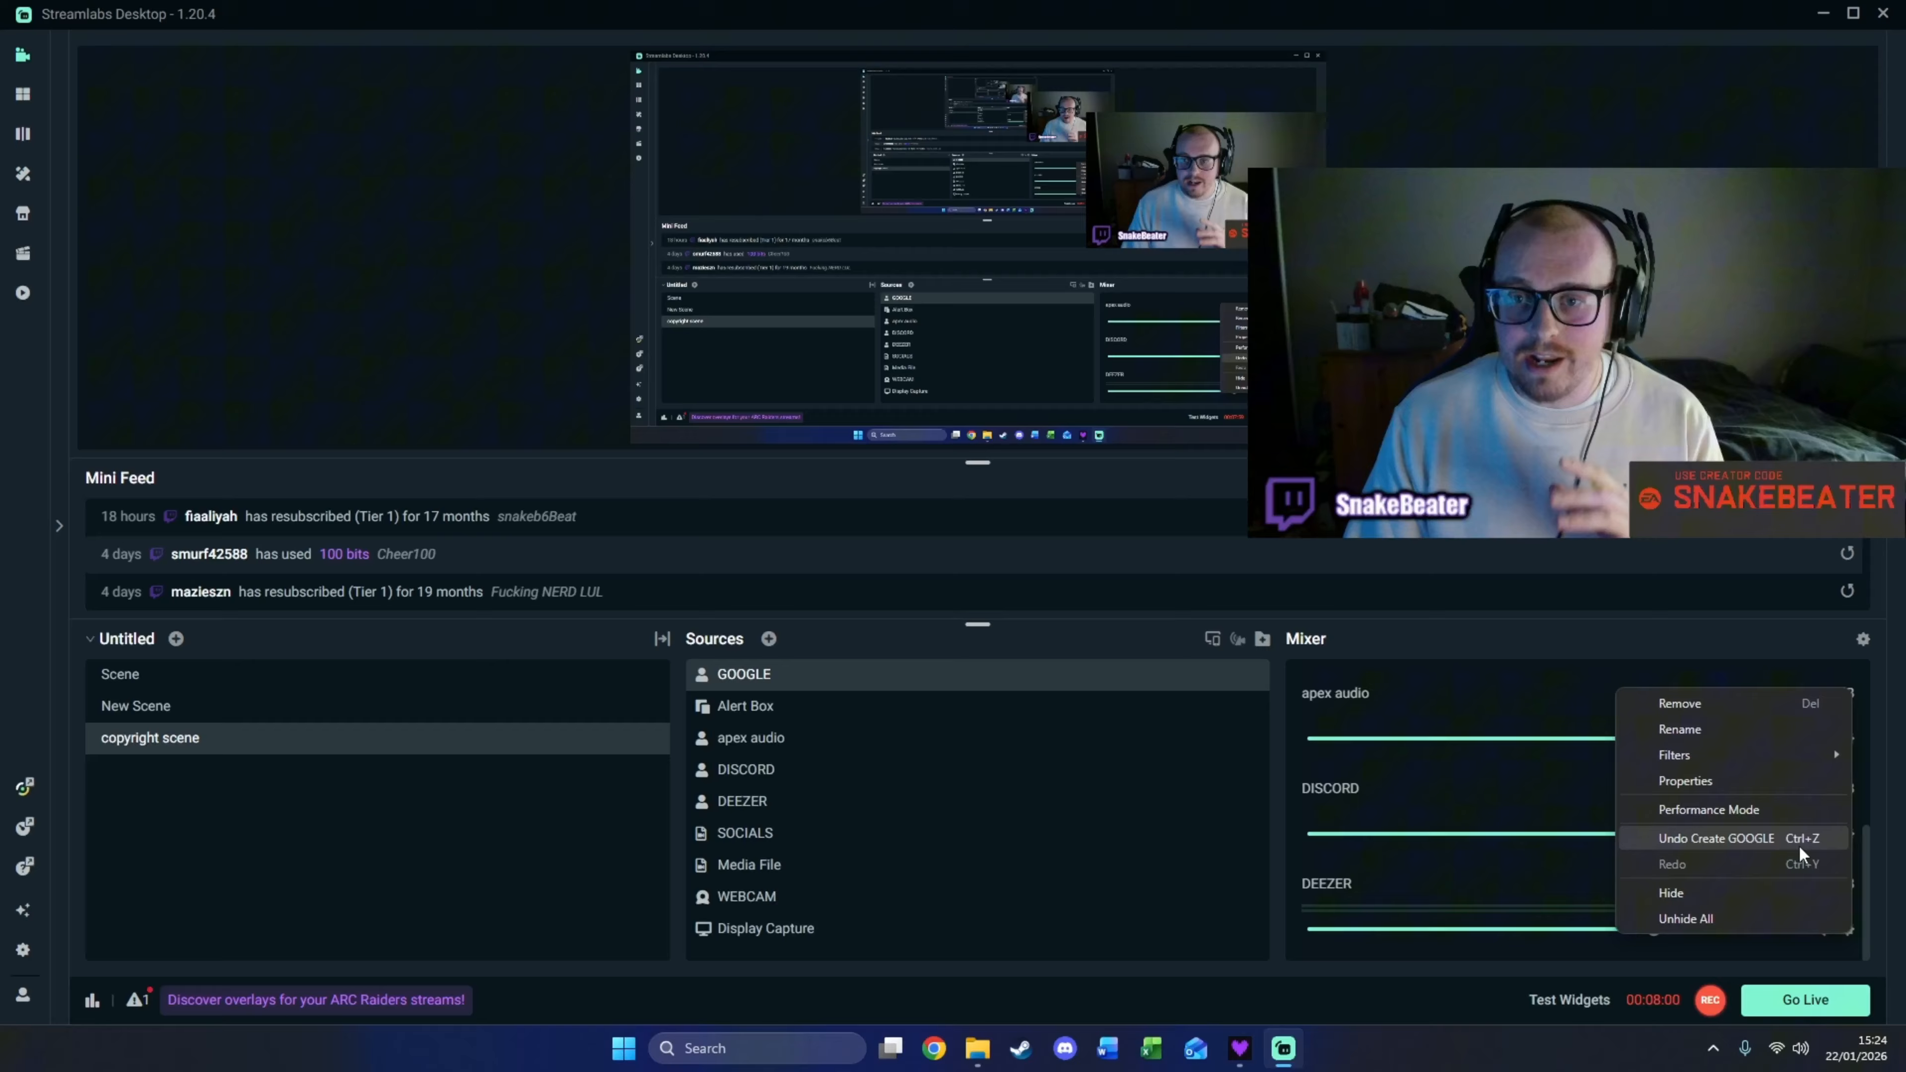
pyautogui.click(1744, 777)
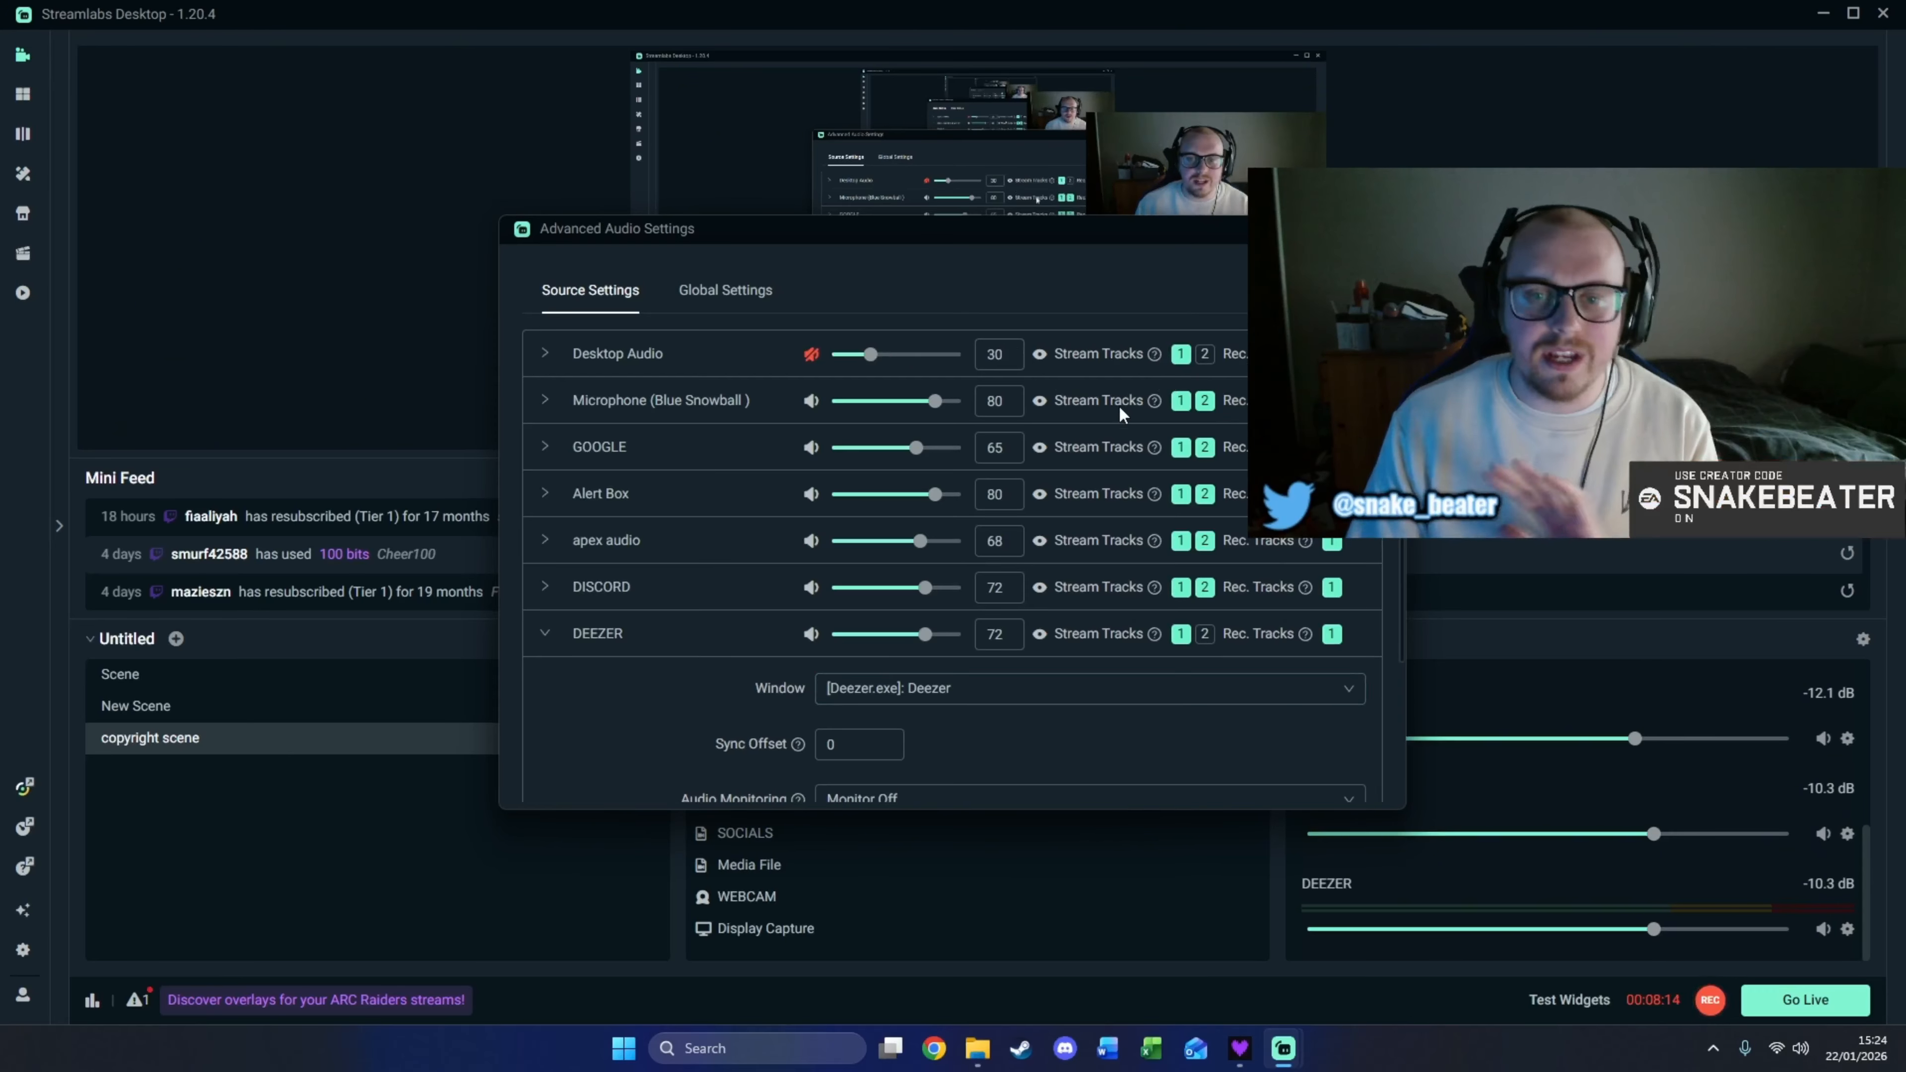
pyautogui.scroll(-3, 1144, 548)
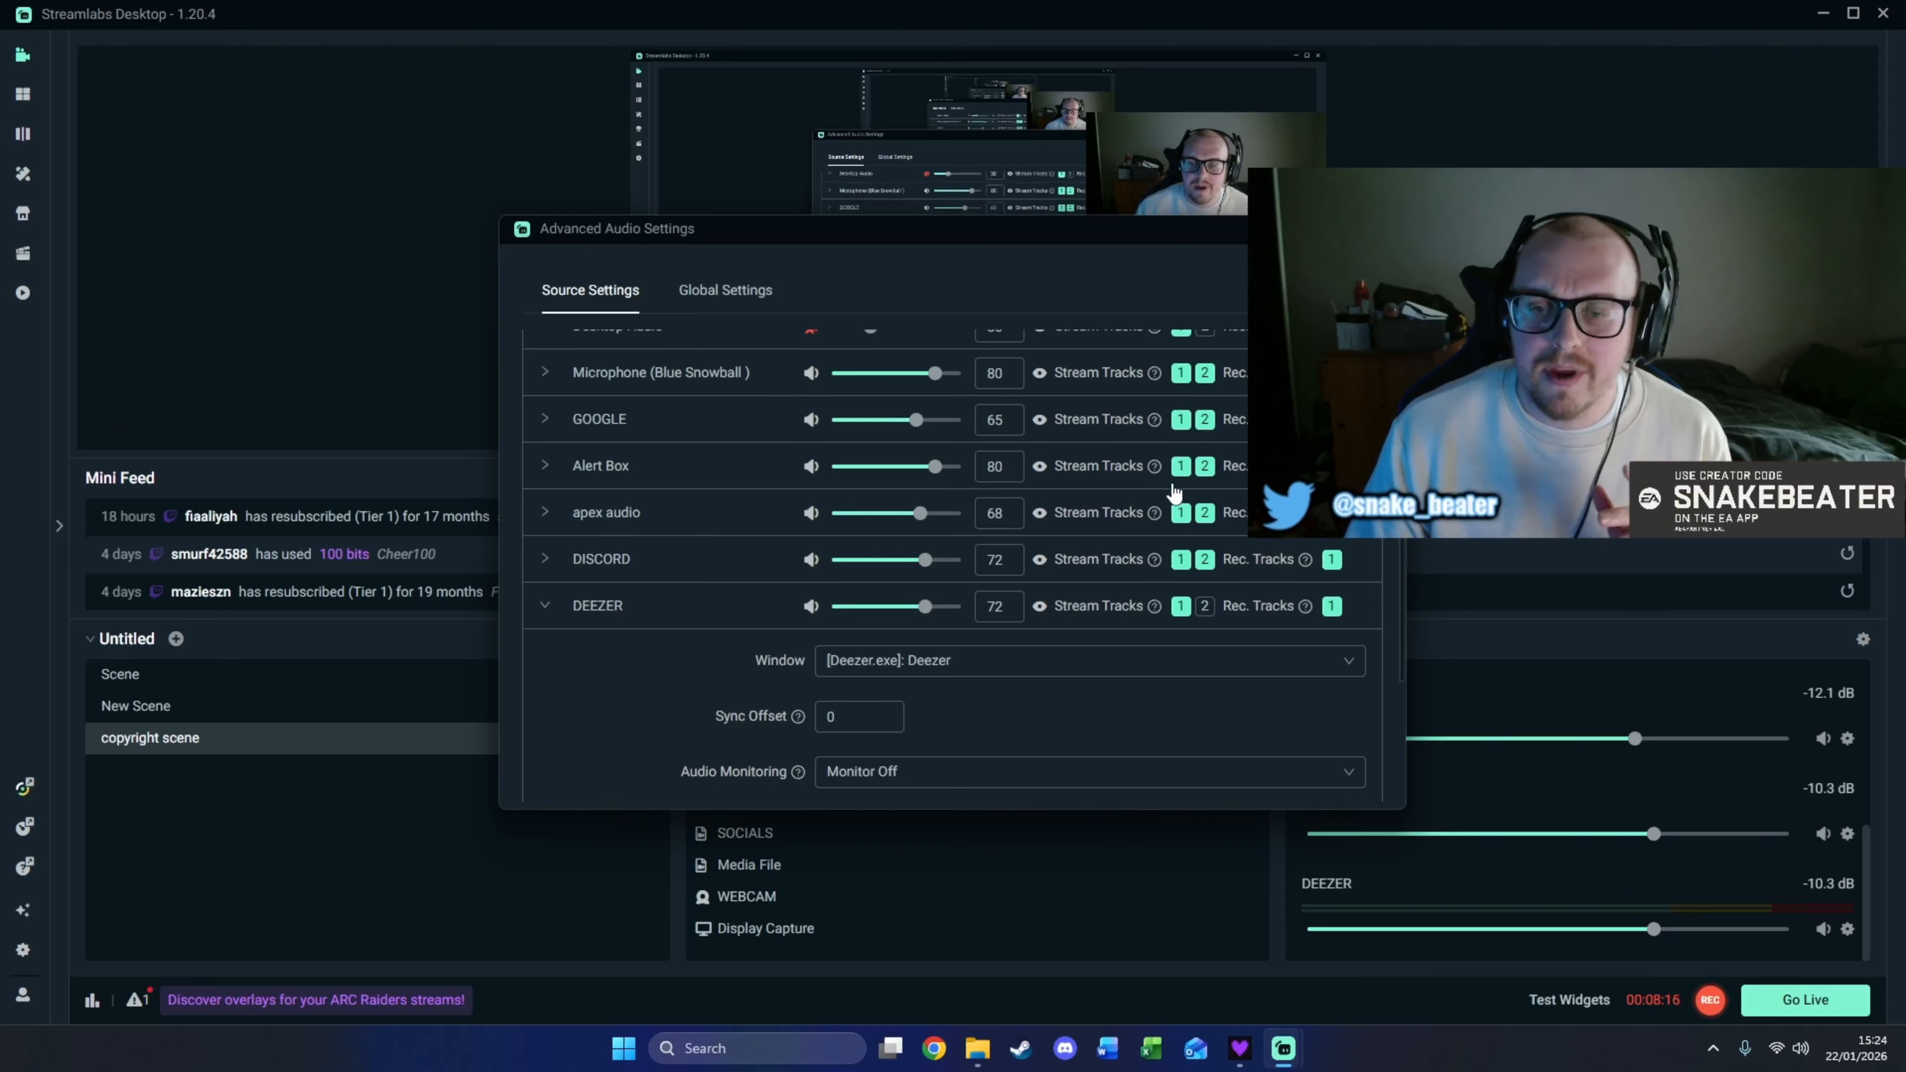
pyautogui.scroll(2, 1144, 554)
pyautogui.scroll(-2, 1143, 554)
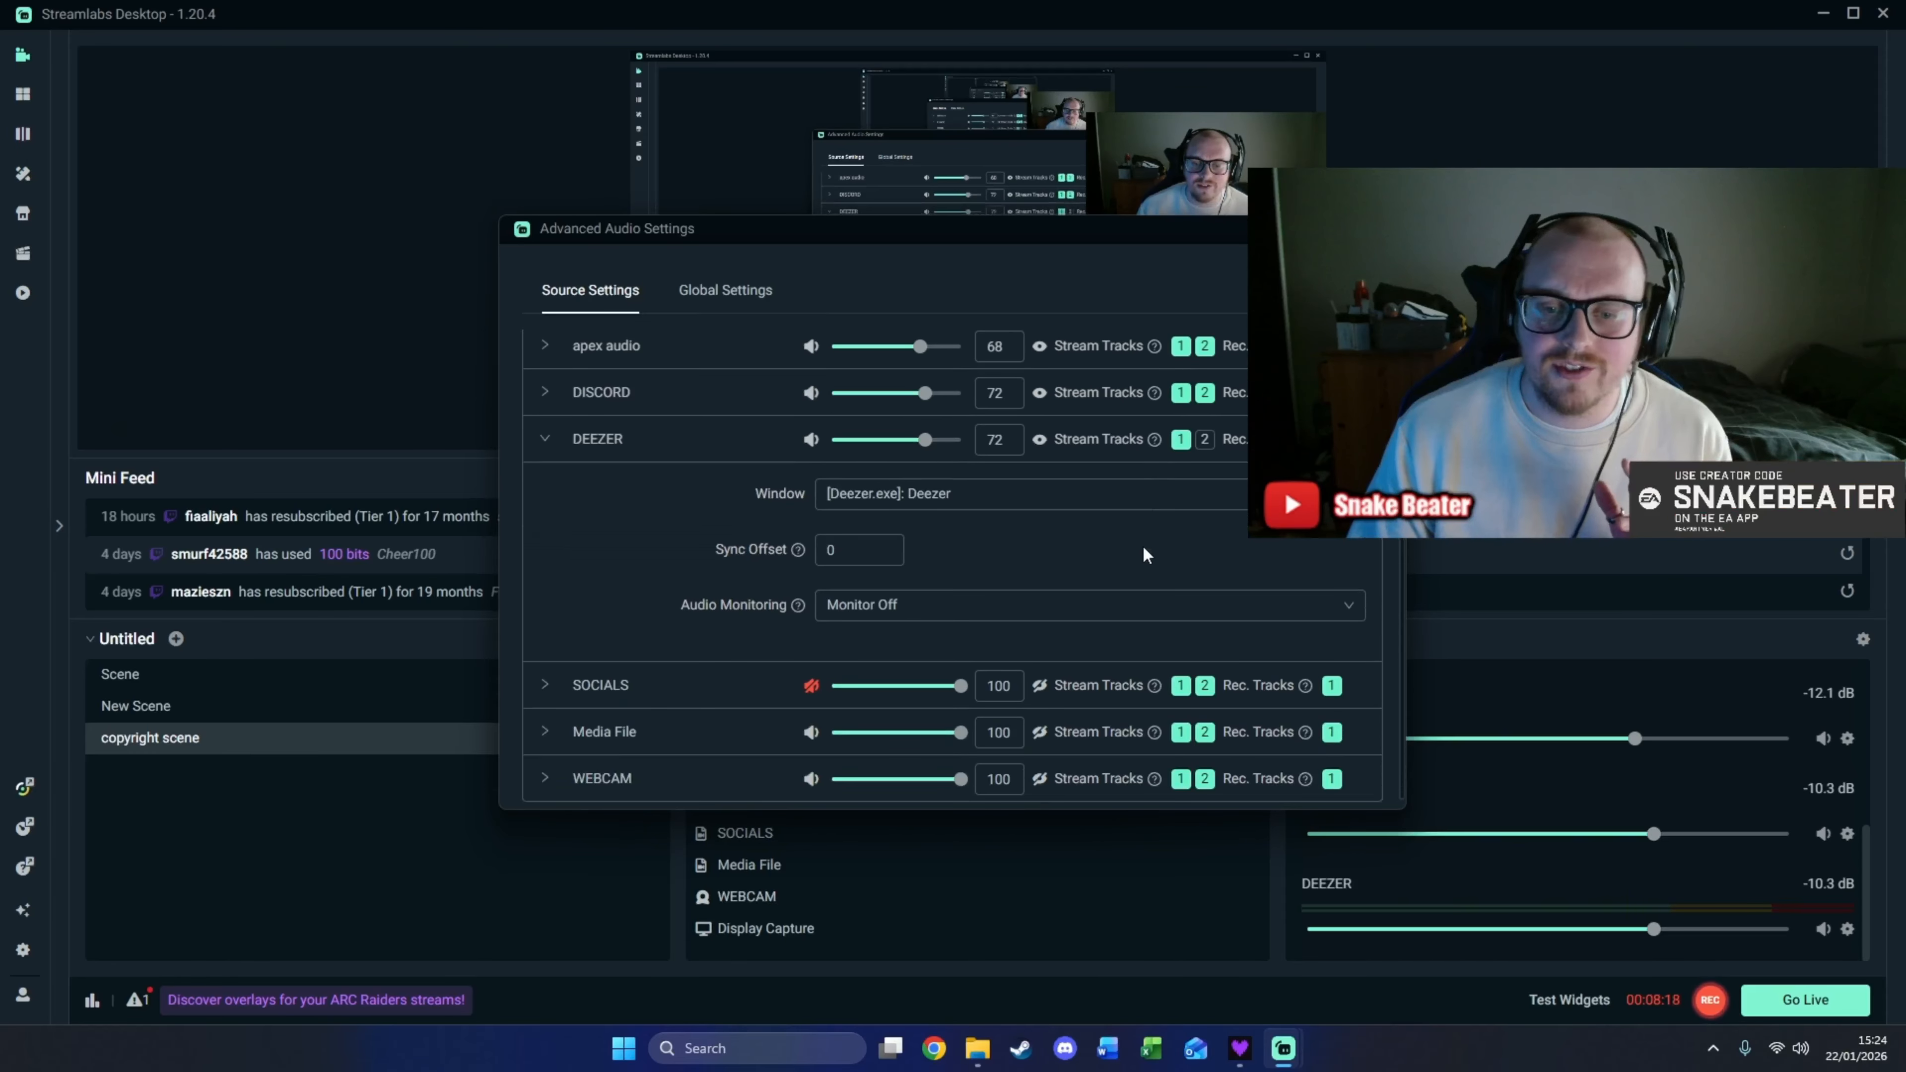
pyautogui.scroll(4, 1144, 554)
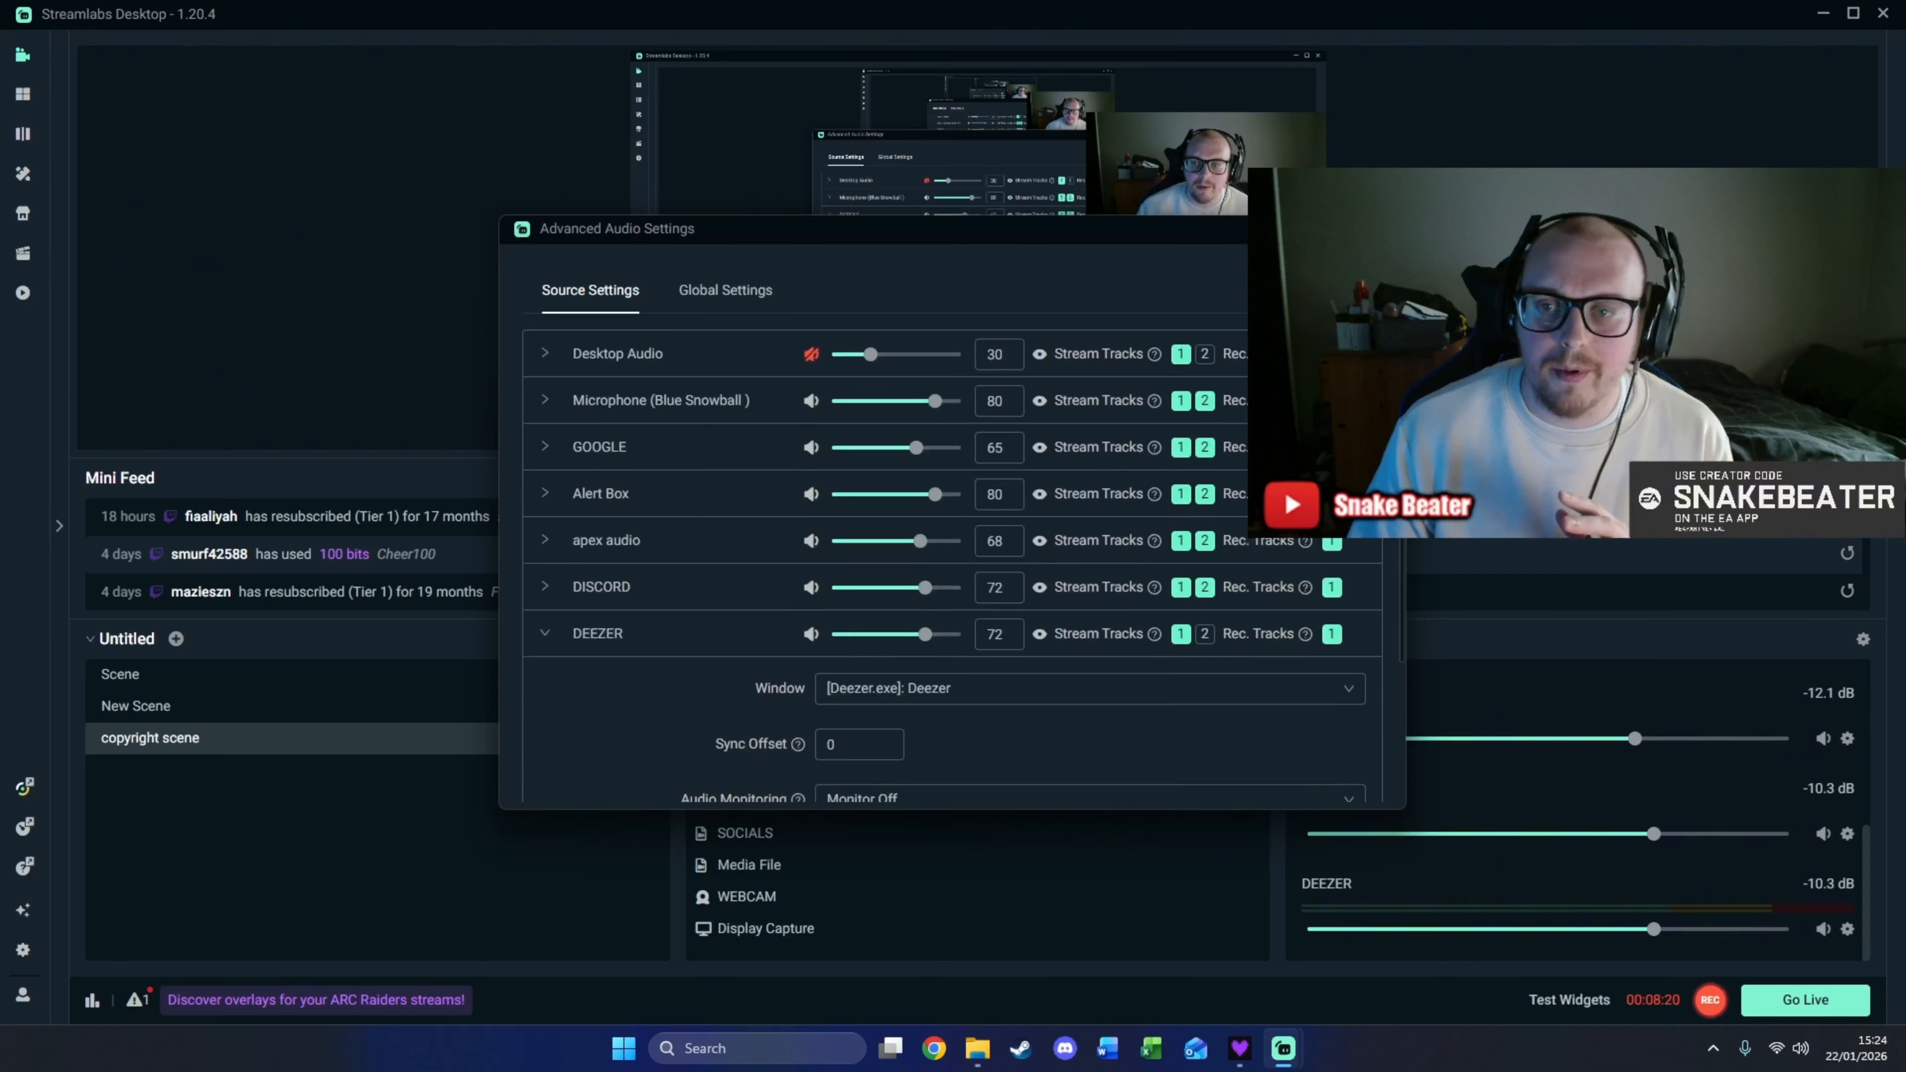
pyautogui.click(1383, 229)
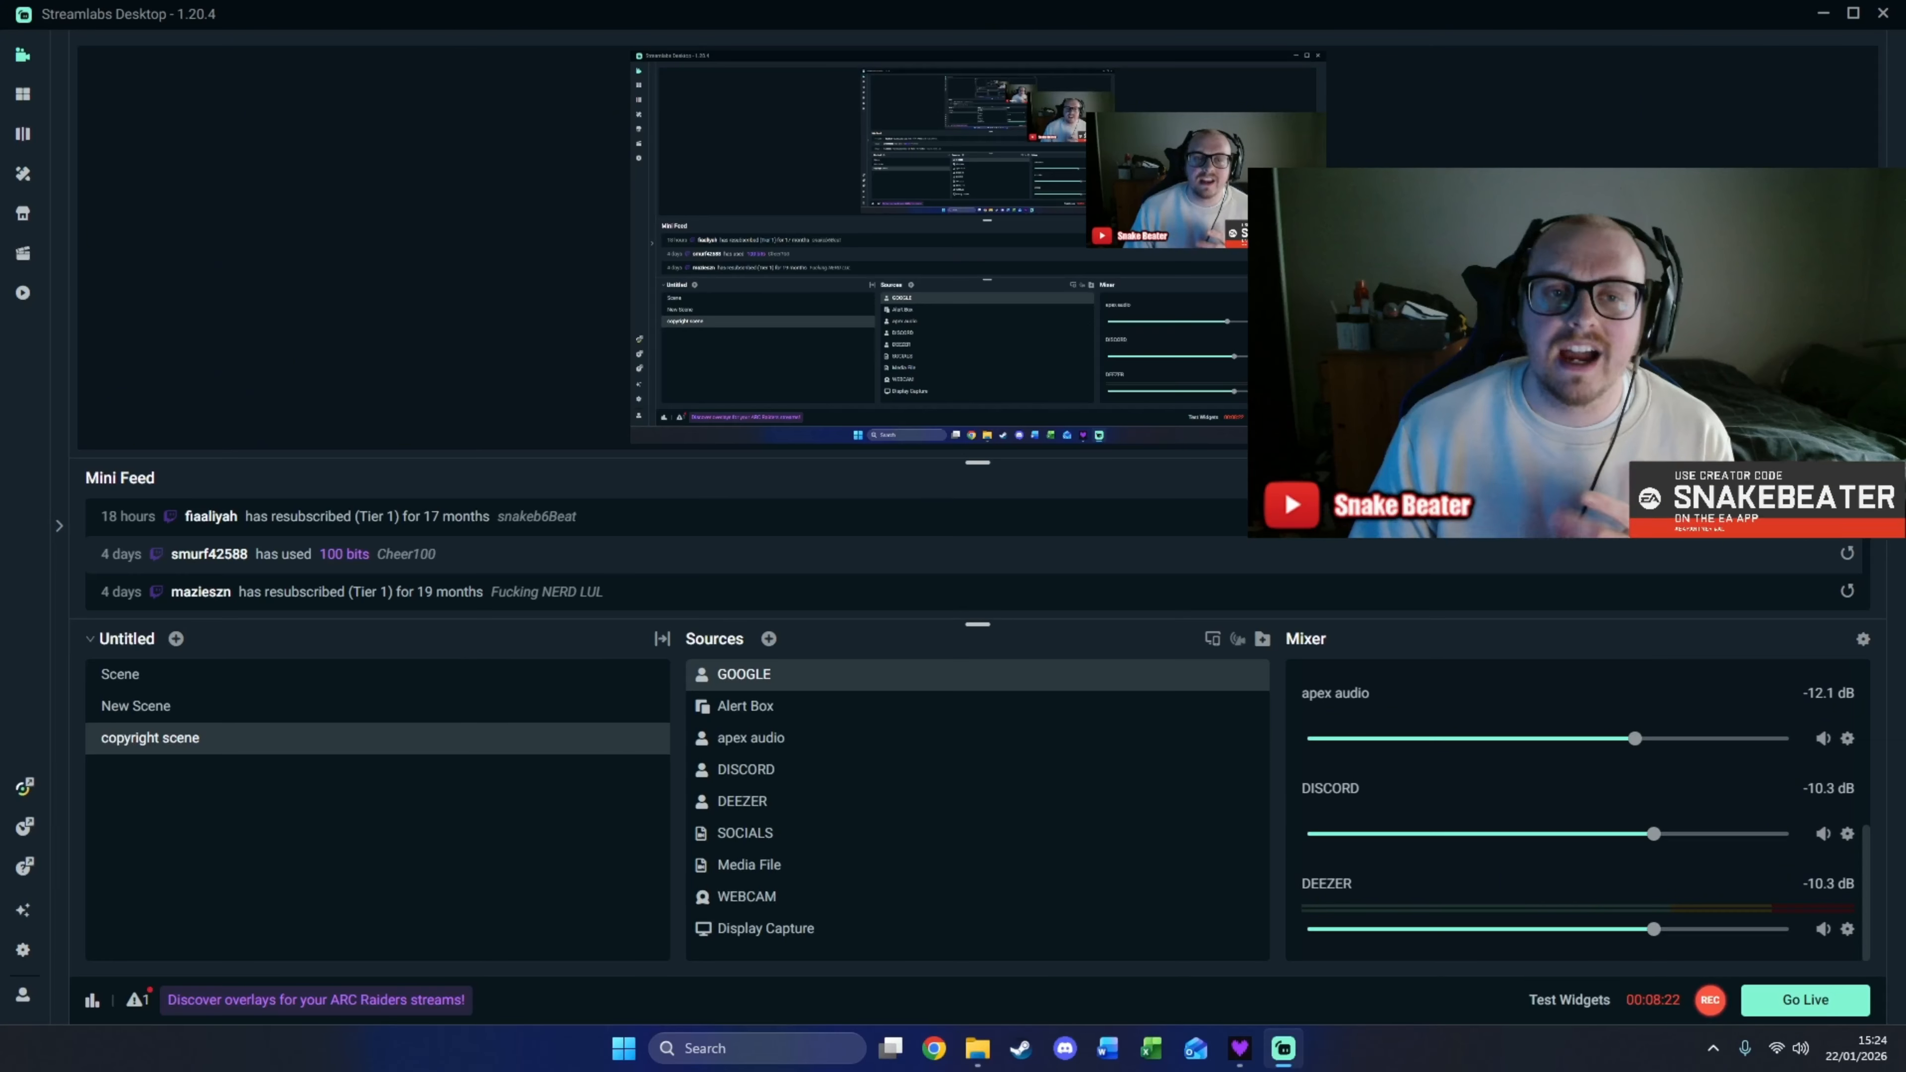